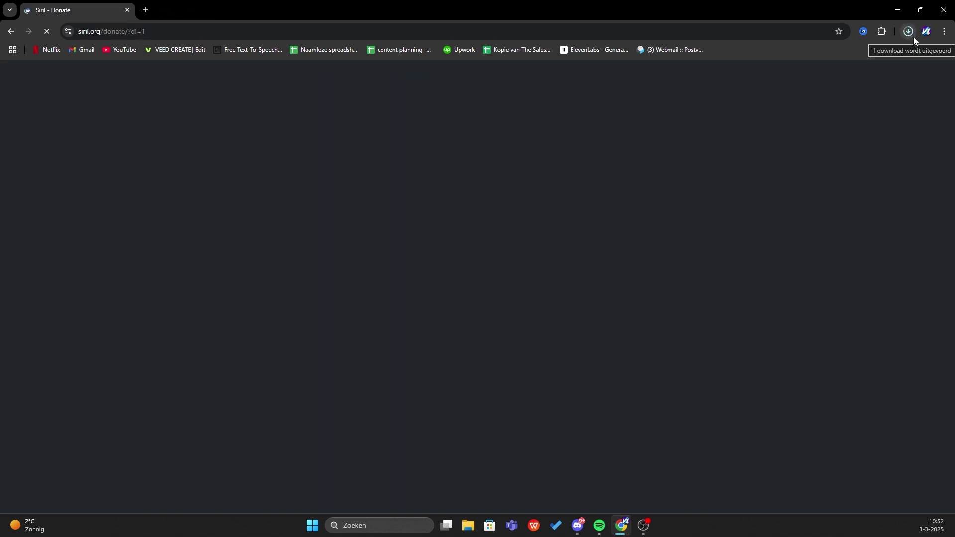
- Run the downloaded Siril 1.2.6 64-bit Windows installer past the SmartScreen warning
click(914, 36)
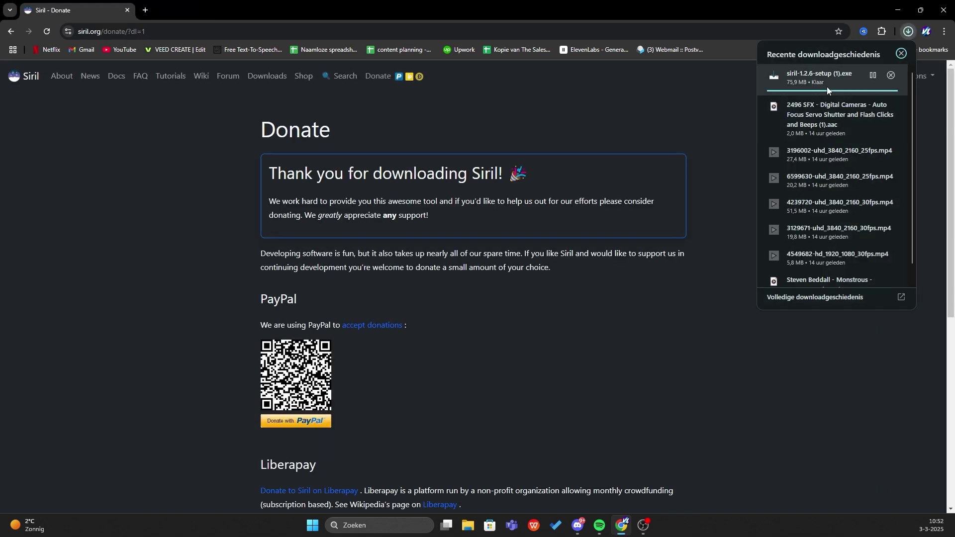
click(833, 80)
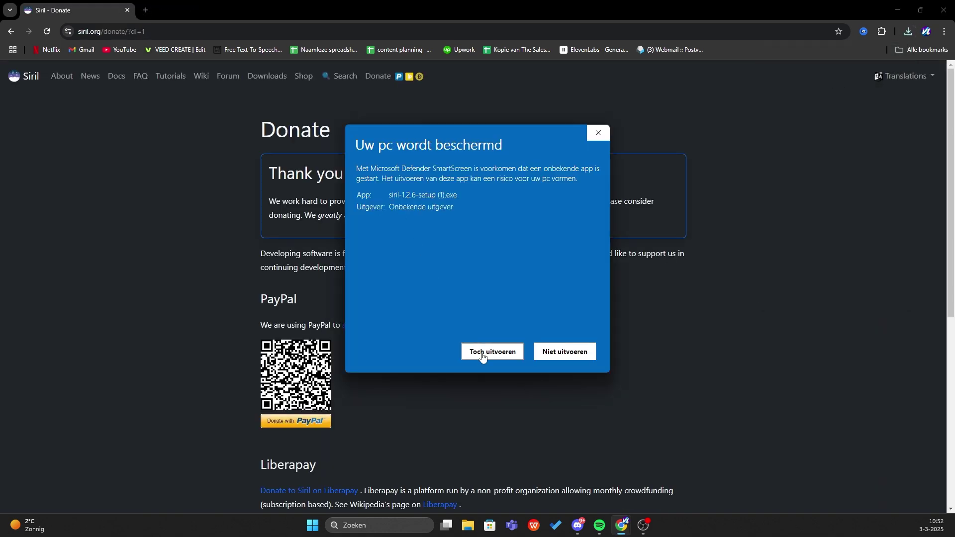
click(482, 356)
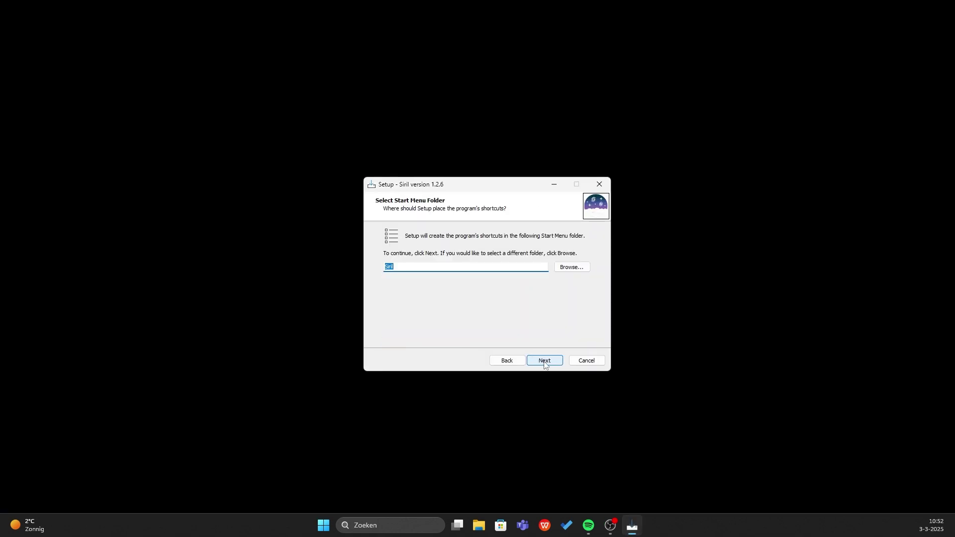
click(542, 359)
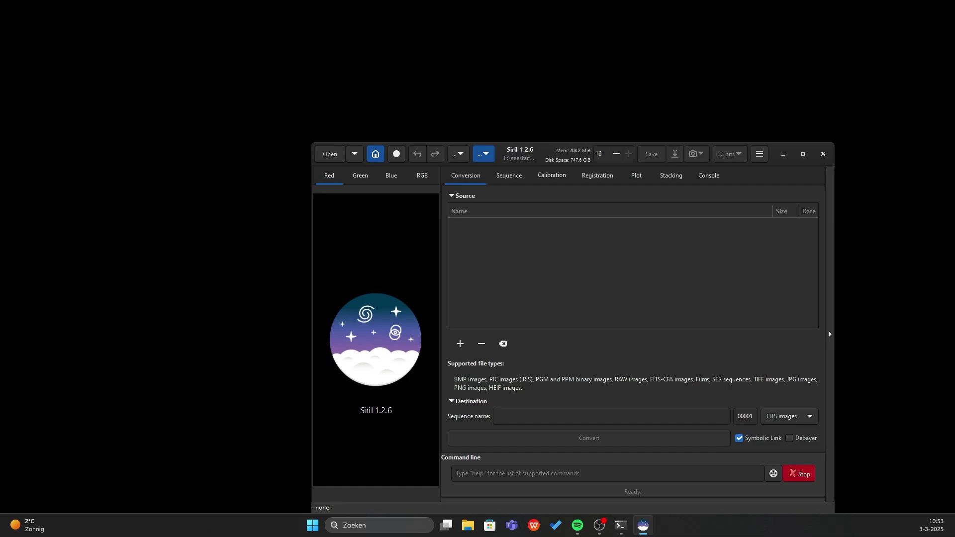
- Maximize the Siril window and open its Preferences
click(803, 154)
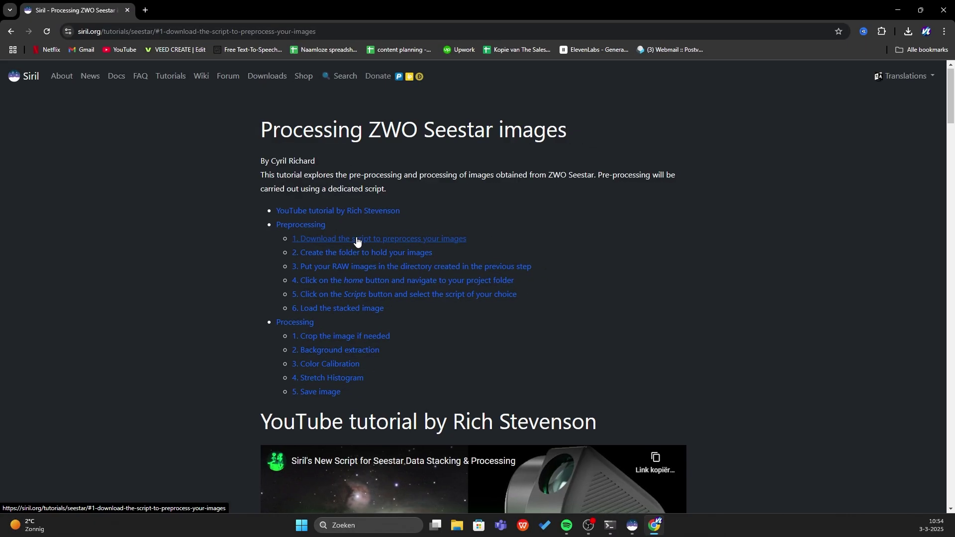
scroll(408, 249, down, 8)
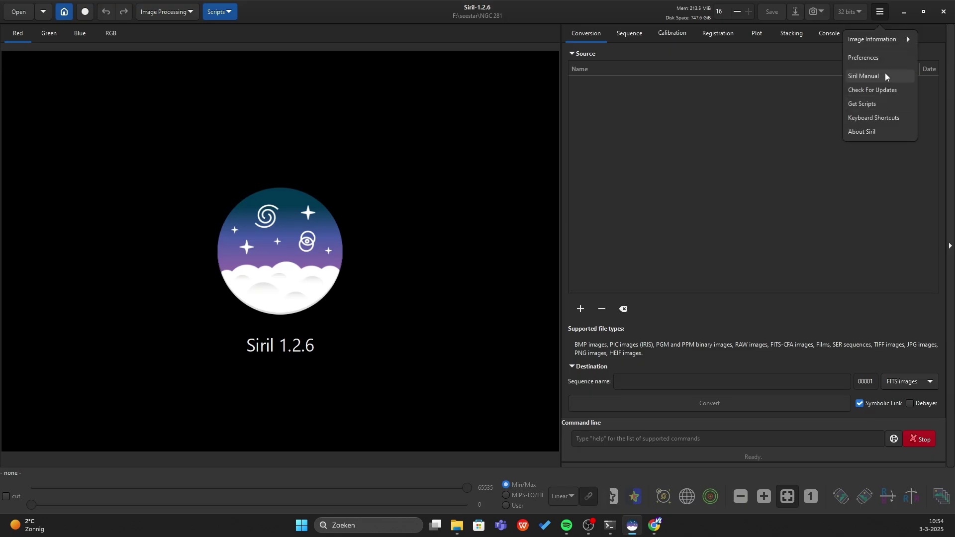
click(886, 59)
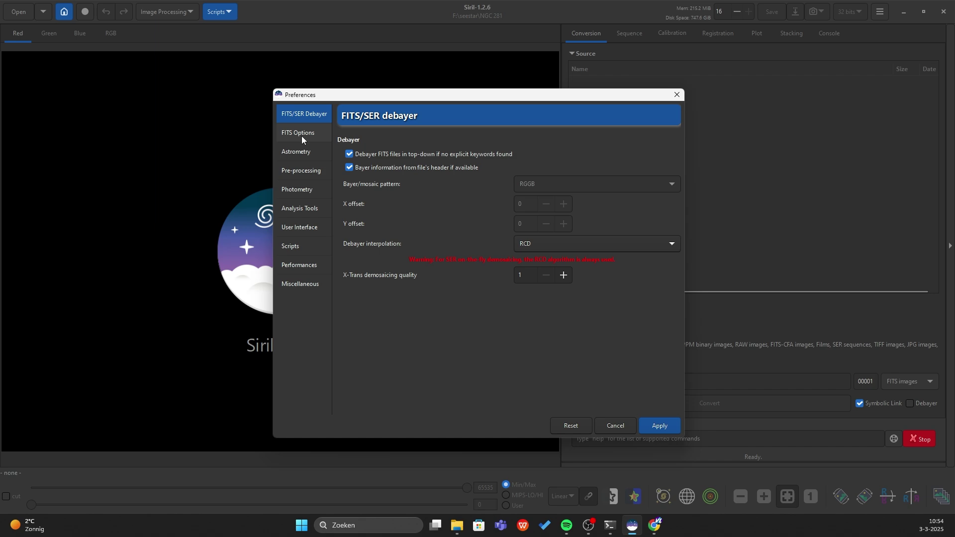
- Show Siril's Scripts preferences, then copy the folder location of Seestar_Preprocessing (1).ssf from its Properties
click(292, 248)
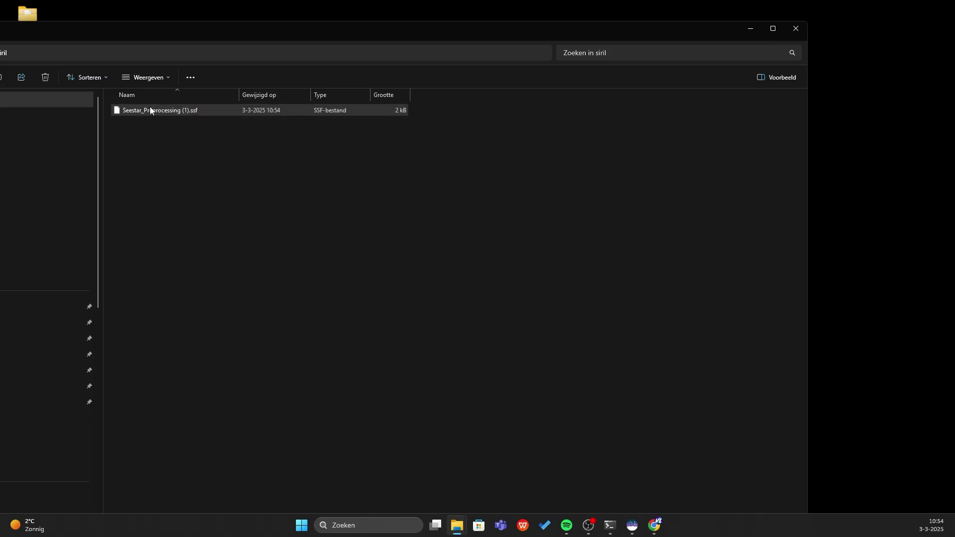
right_click(150, 108)
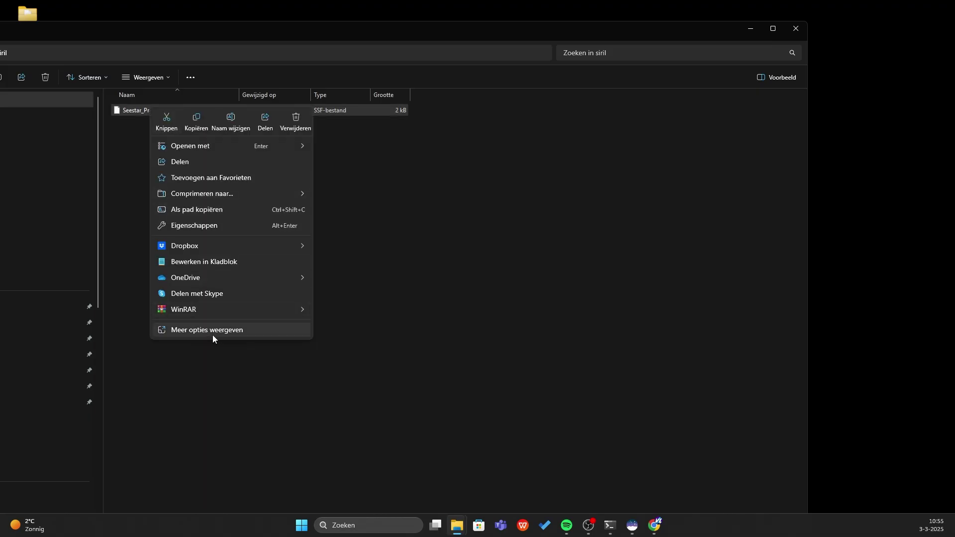
click(213, 334)
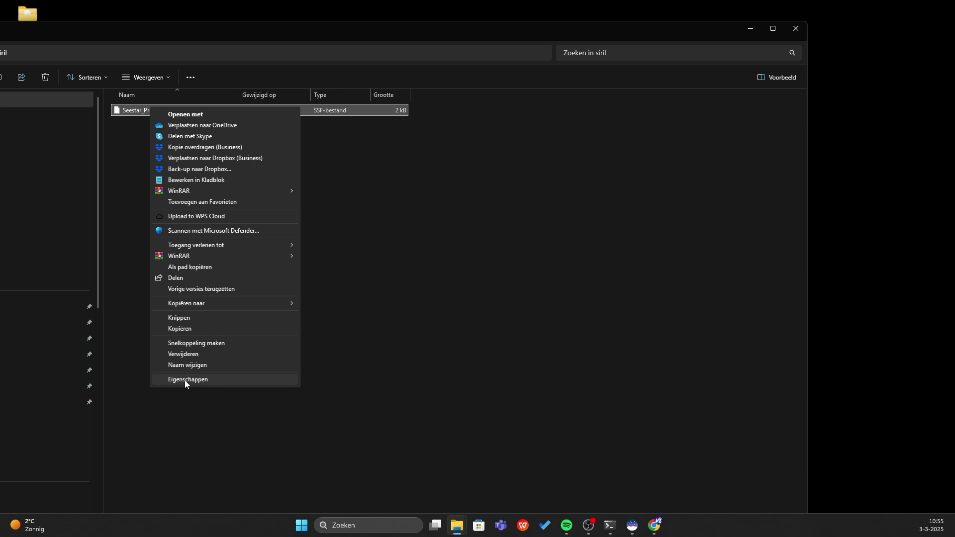
click(185, 380)
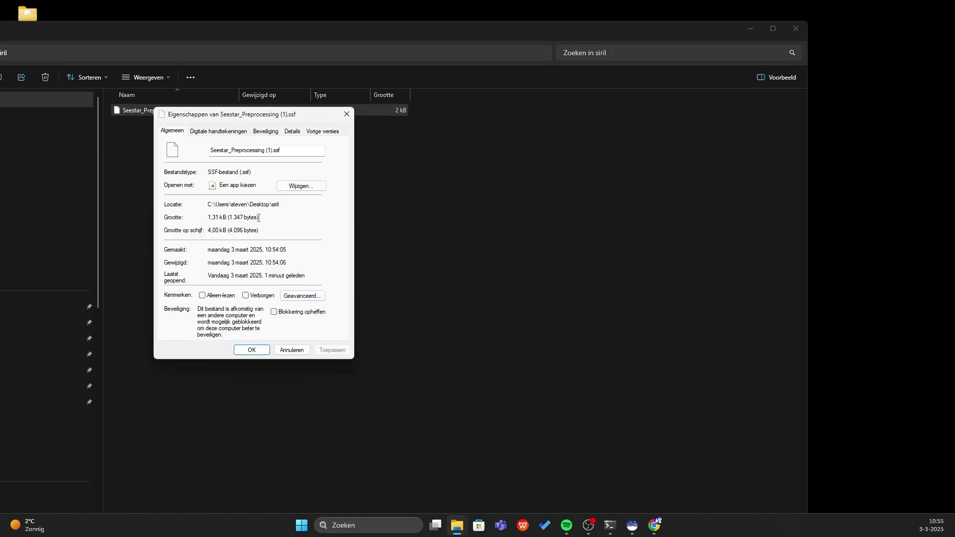
drag(284, 205, 199, 205)
key(ctrl+c)
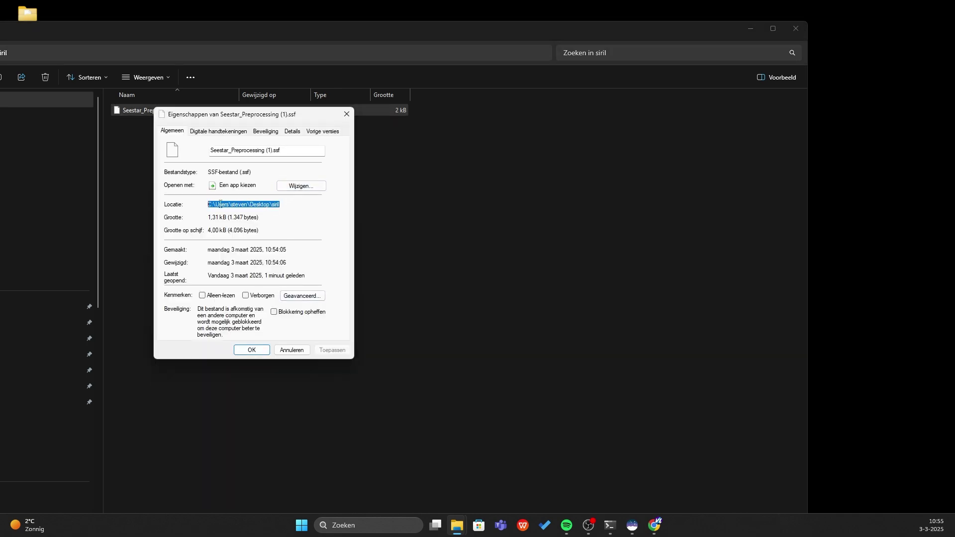
- Add the Desktop siril folder as a script directory, refresh, apply, and check the Scripts menu
right_click(221, 204)
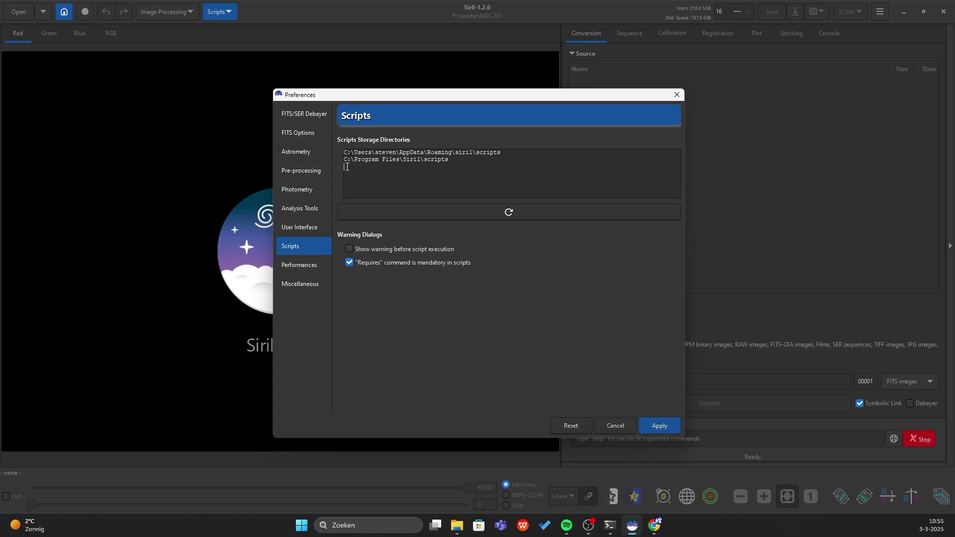
right_click(347, 167)
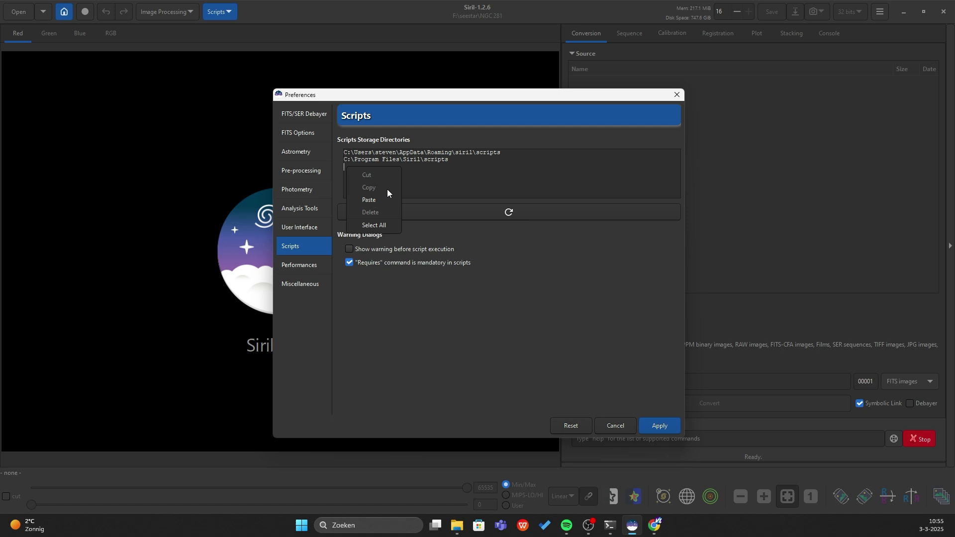
click(384, 197)
click(518, 212)
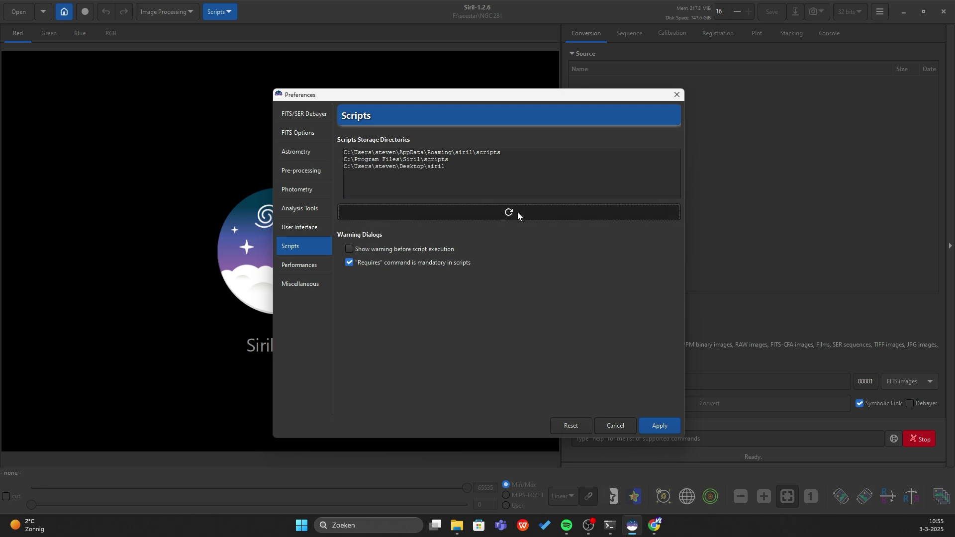
click(660, 426)
click(219, 12)
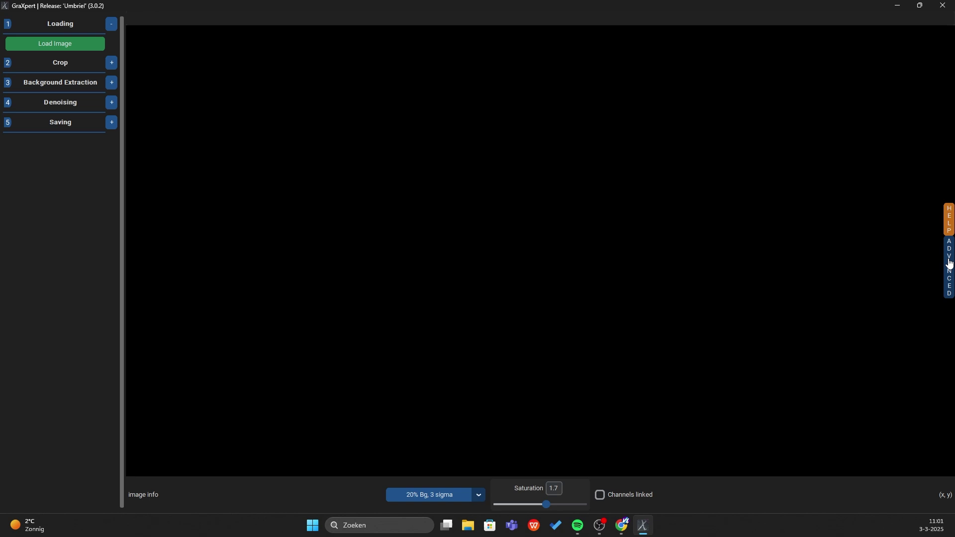
- Show GraXpert's ADVANCED settings panel
click(950, 263)
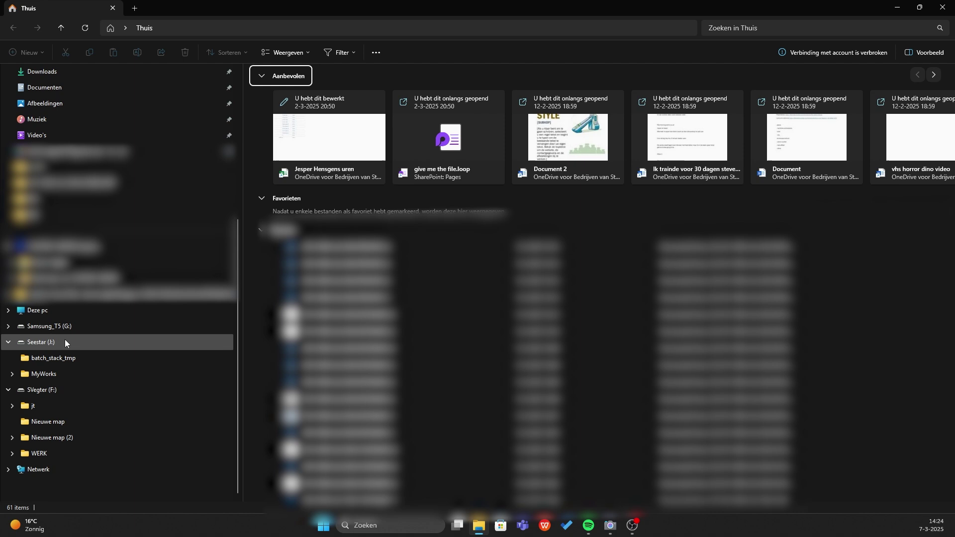
- Permanently delete all JPG files from J:\MyWorks\NGC 2403_sub
click(65, 342)
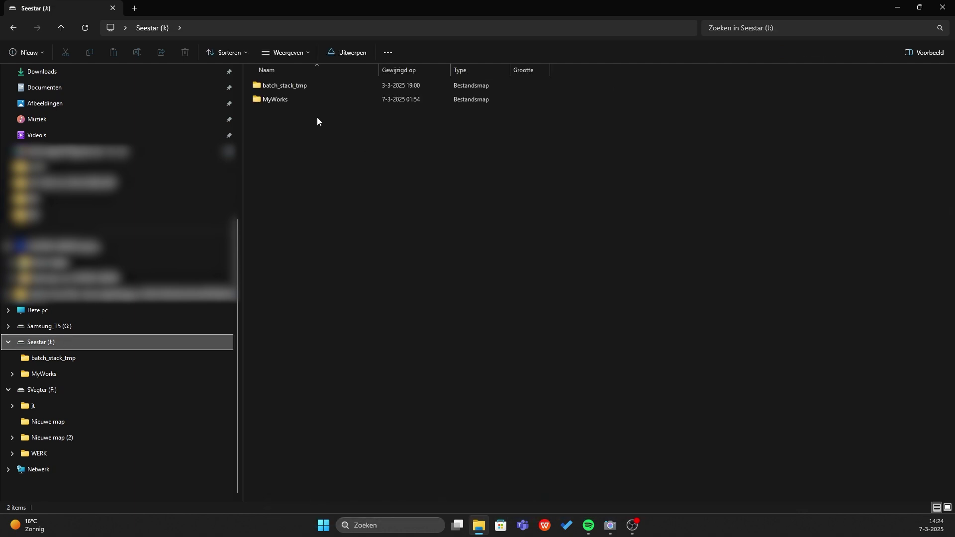
double_click(303, 99)
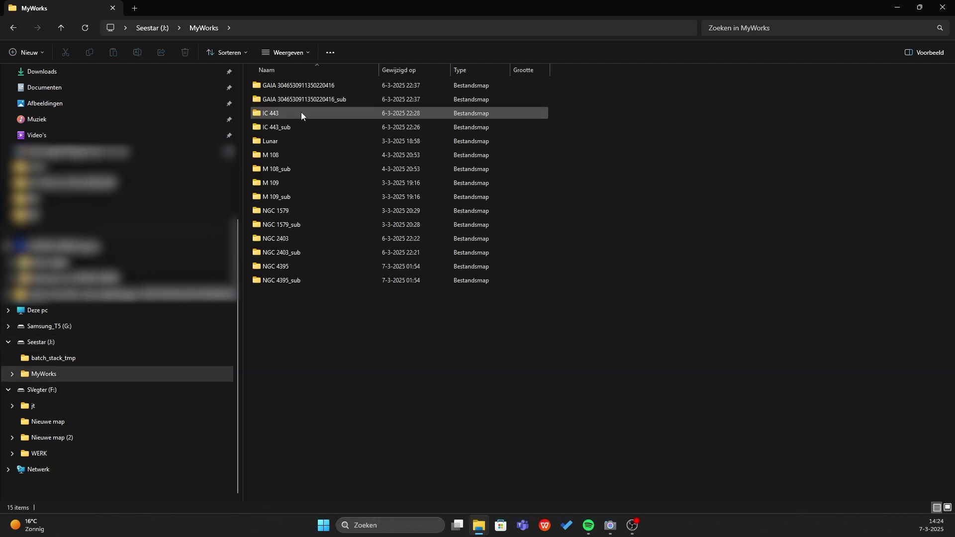
click(281, 254)
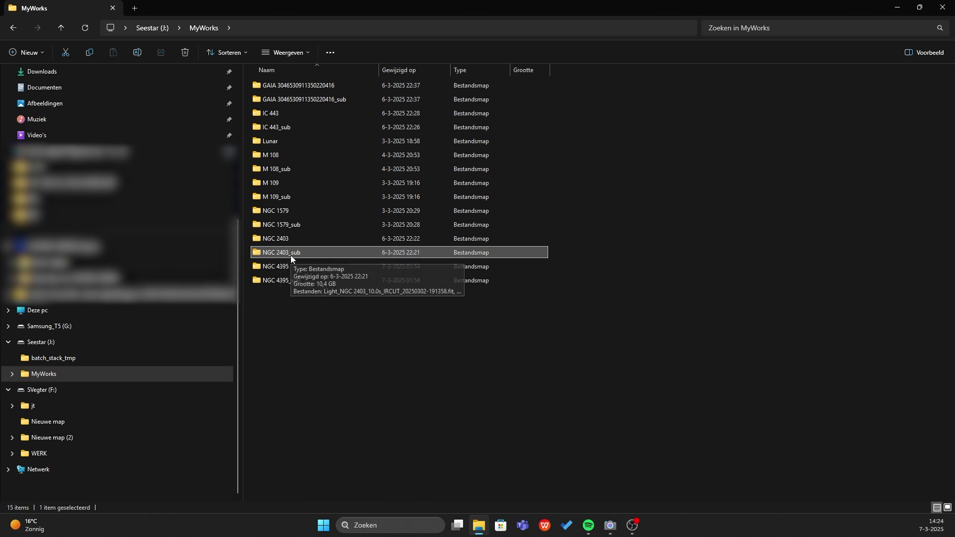
double_click(291, 254)
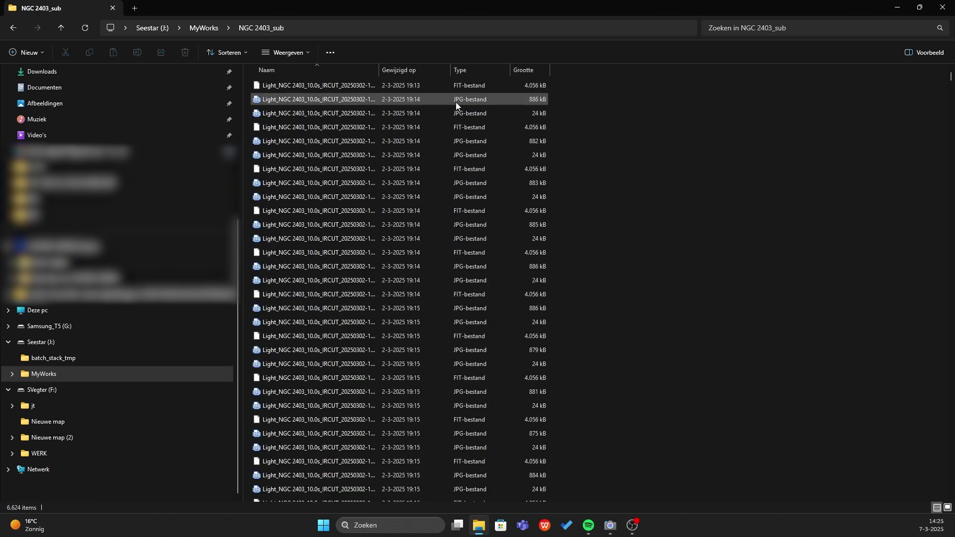
click(473, 100)
click(479, 70)
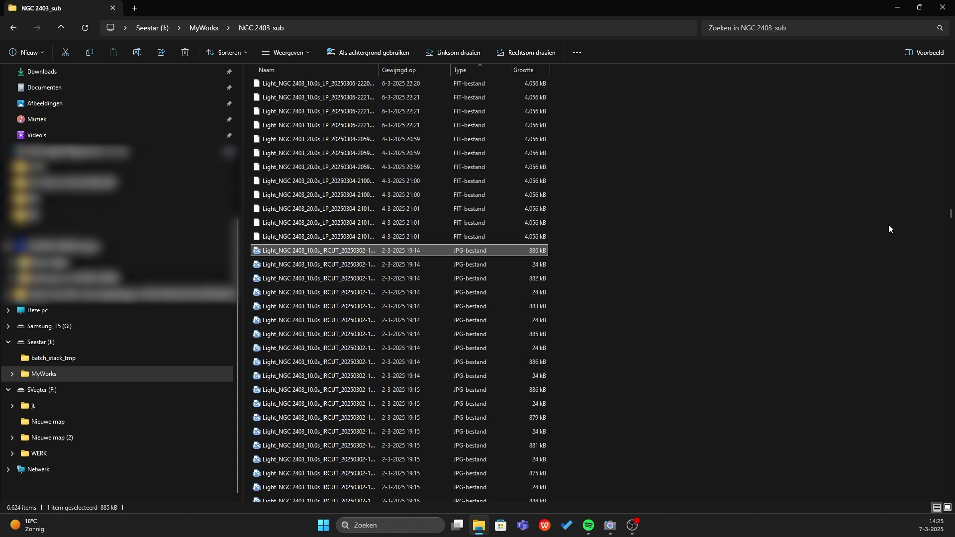
key(shift+End)
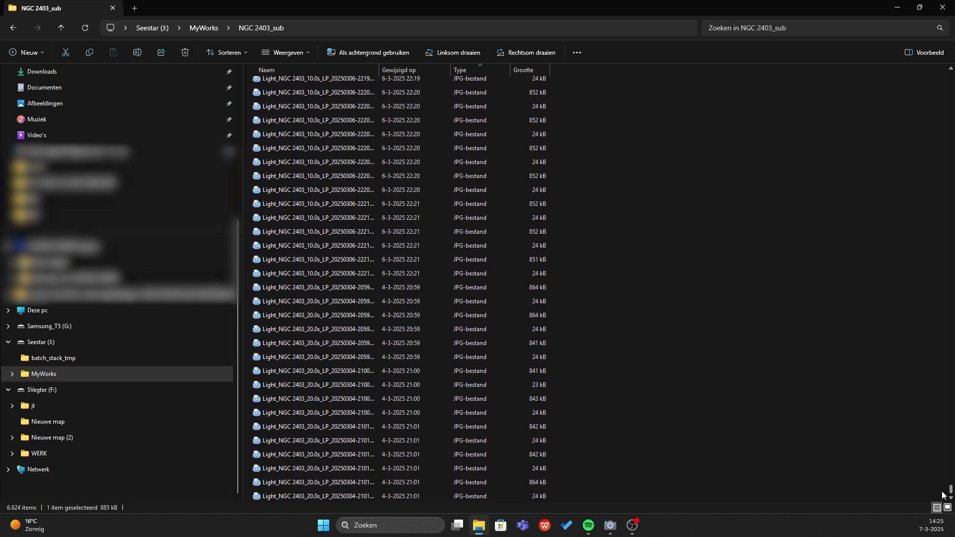
key(Delete)
click(516, 270)
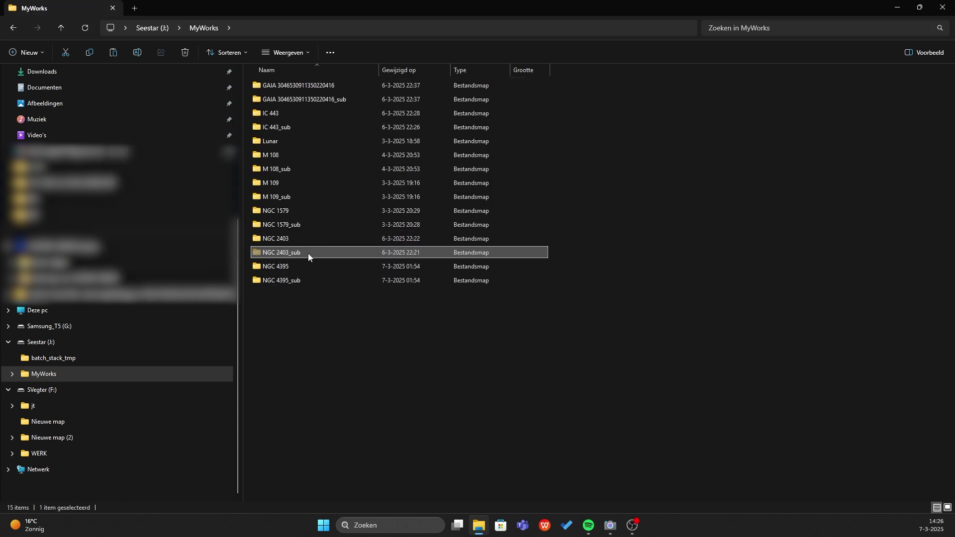
- Move the NGC 2403_sub folder into G:\seestar on Samsung_T5
scroll(53, 362, up, 5)
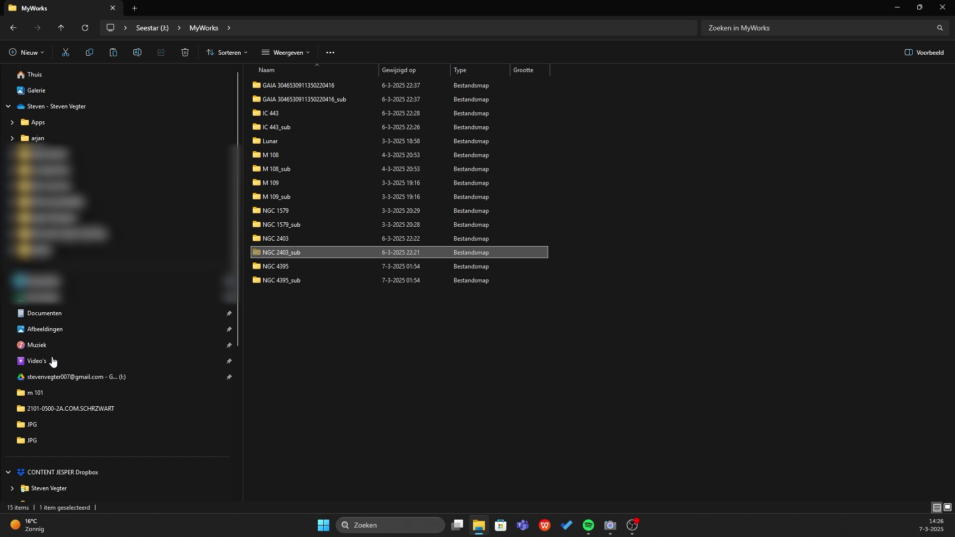
scroll(54, 362, down, 5)
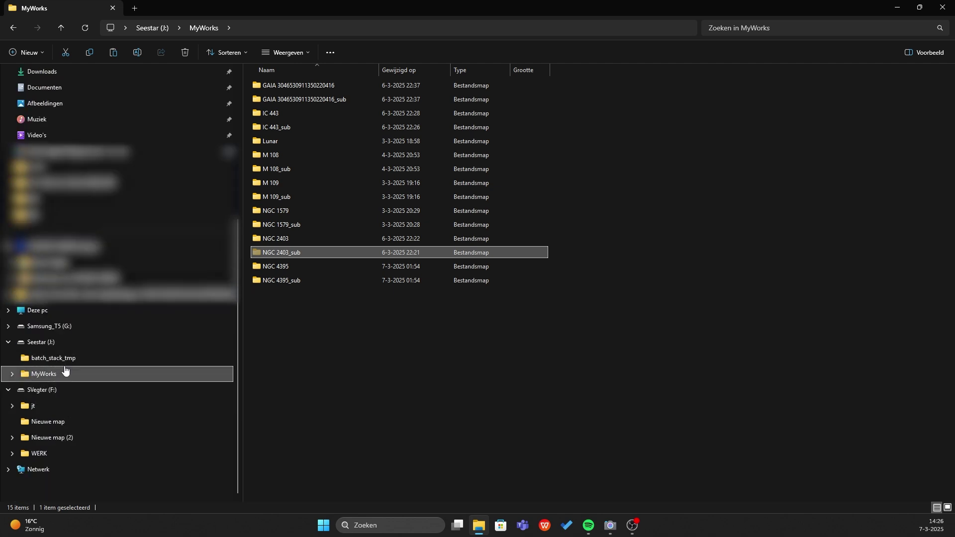
key(alt+Left)
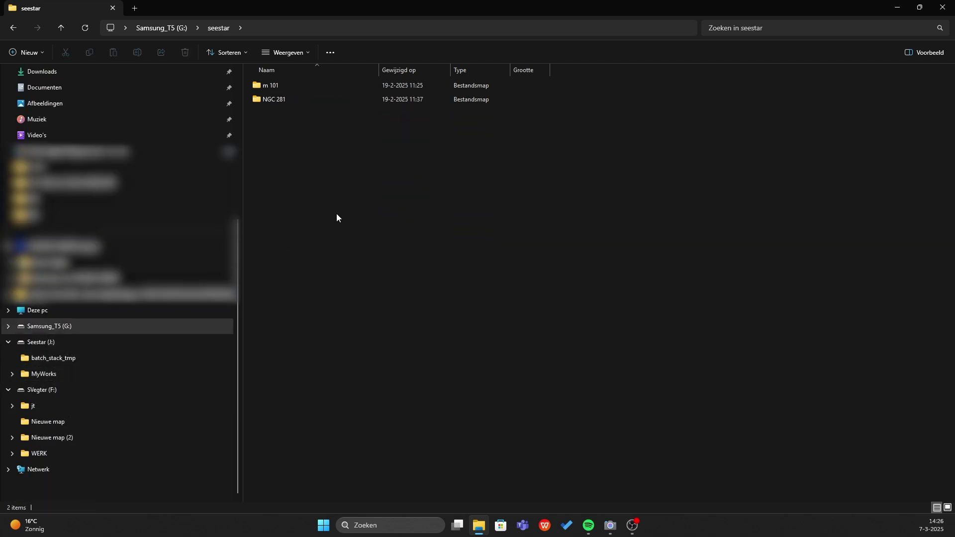
key(ctrl+v)
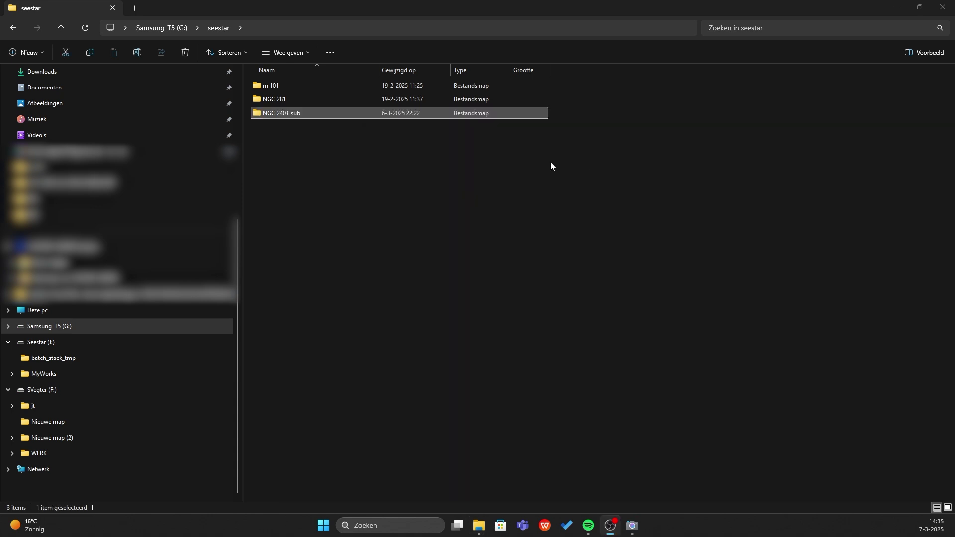
- Create a new folder named NGC 2403 in the seestar folder
click(300, 179)
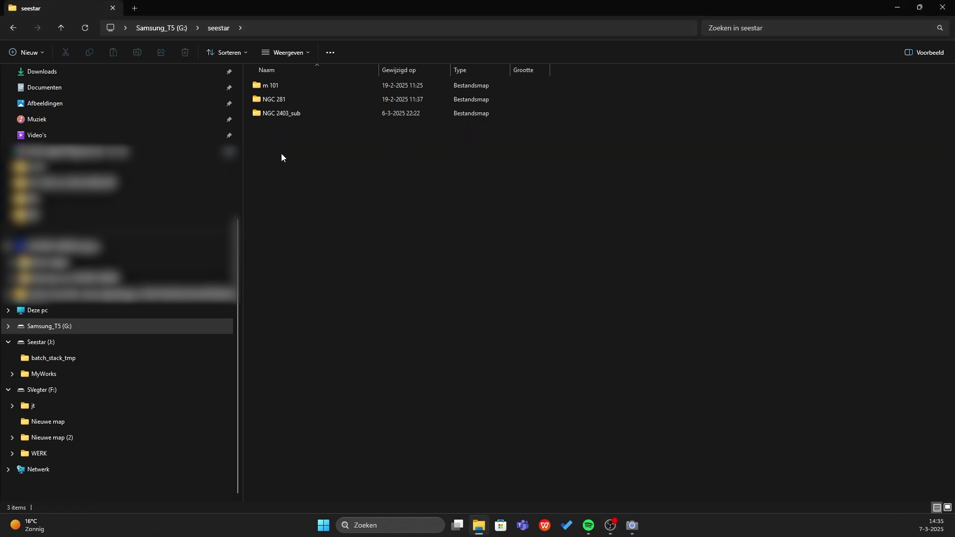
right_click(282, 158)
mouse_move(333, 219)
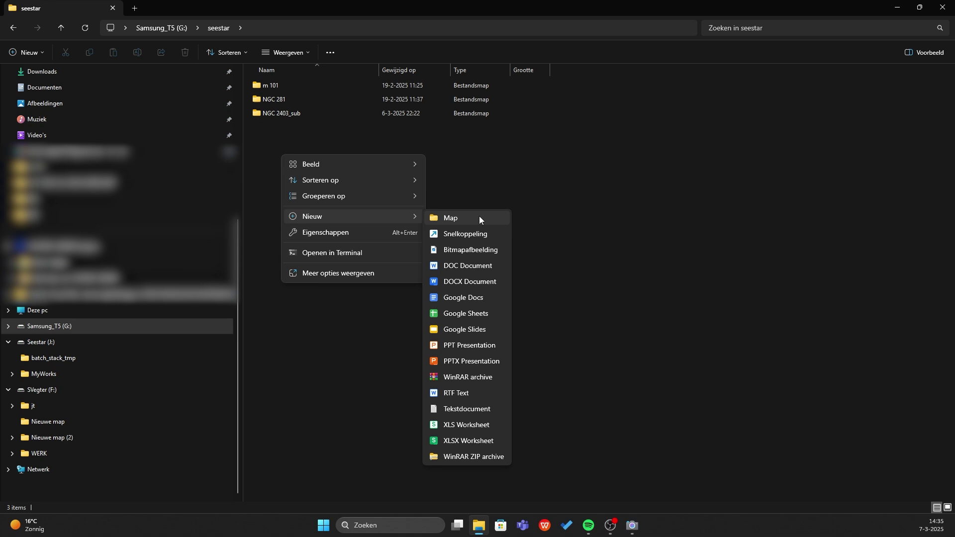
click(479, 219)
text(NG)
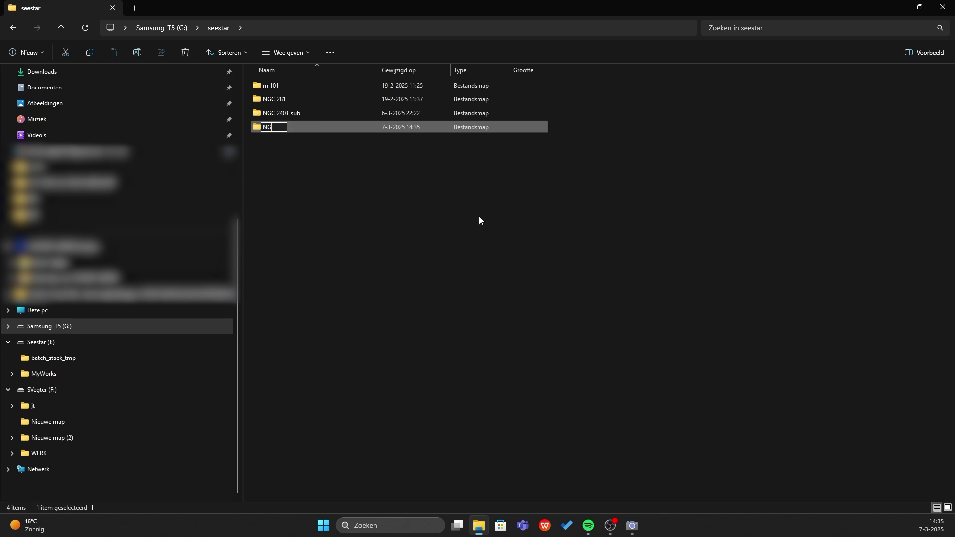
text(C 2403)
- Rename the NGC 2403_sub folder to Lights via its Properties
right_click(281, 114)
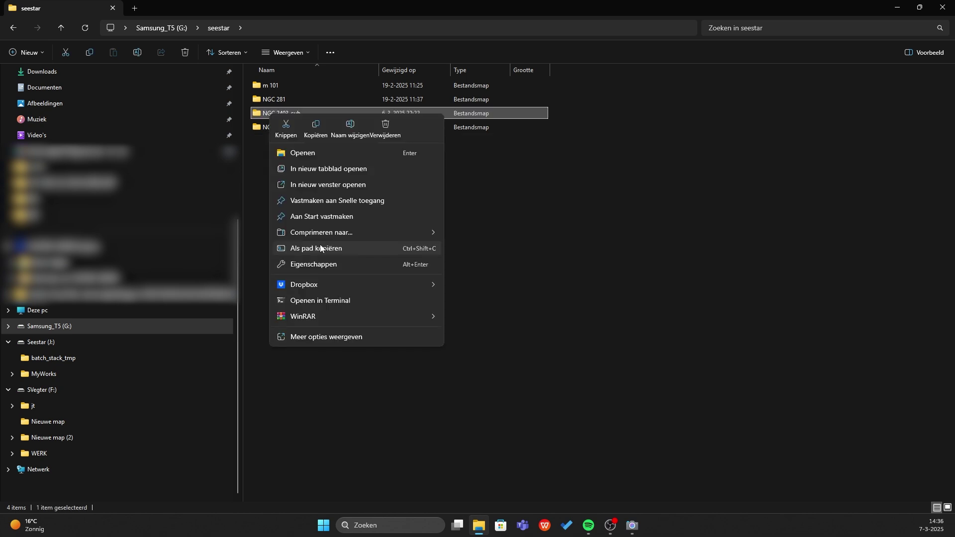
click(332, 267)
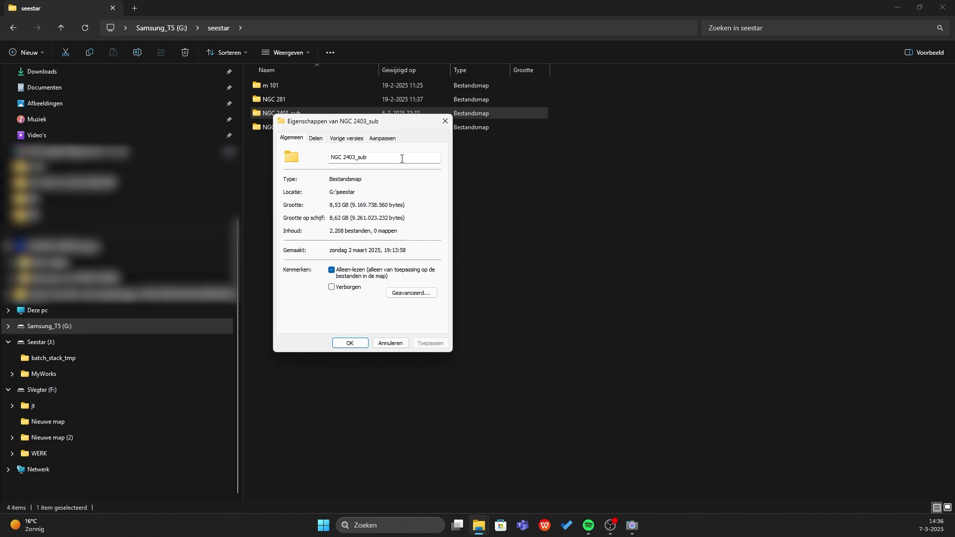
drag(390, 158, 286, 153)
text(Lights)
click(350, 343)
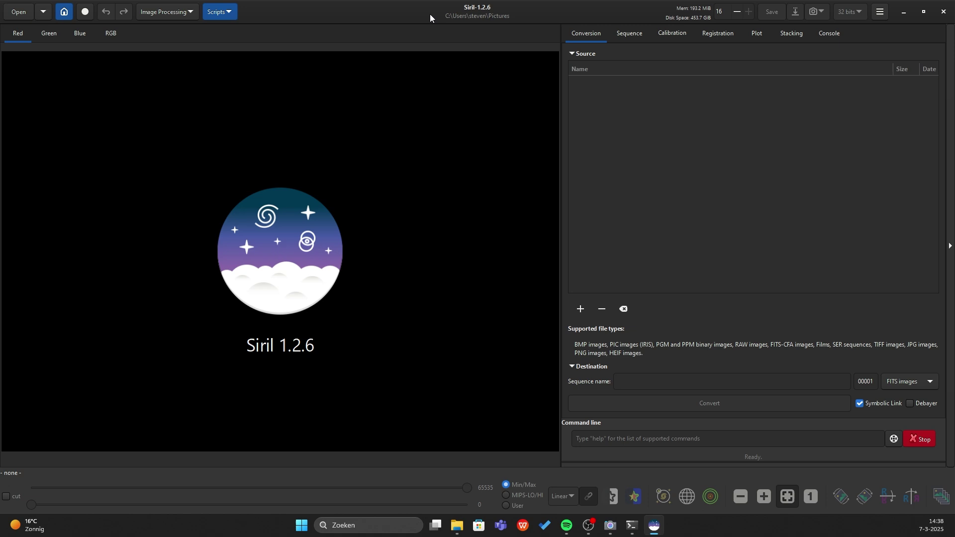
- Set Siril's working directory to G:\seestar\NGC 2403
click(64, 15)
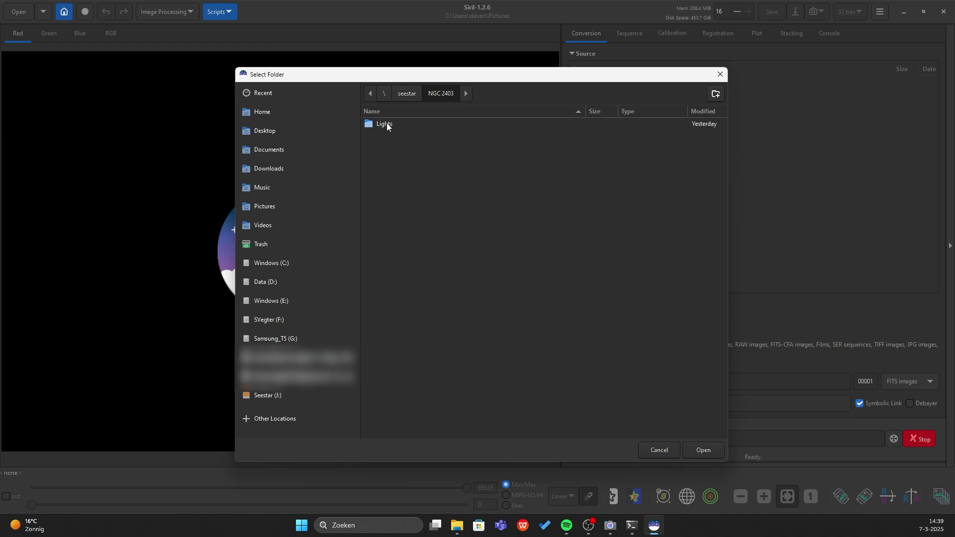
click(715, 450)
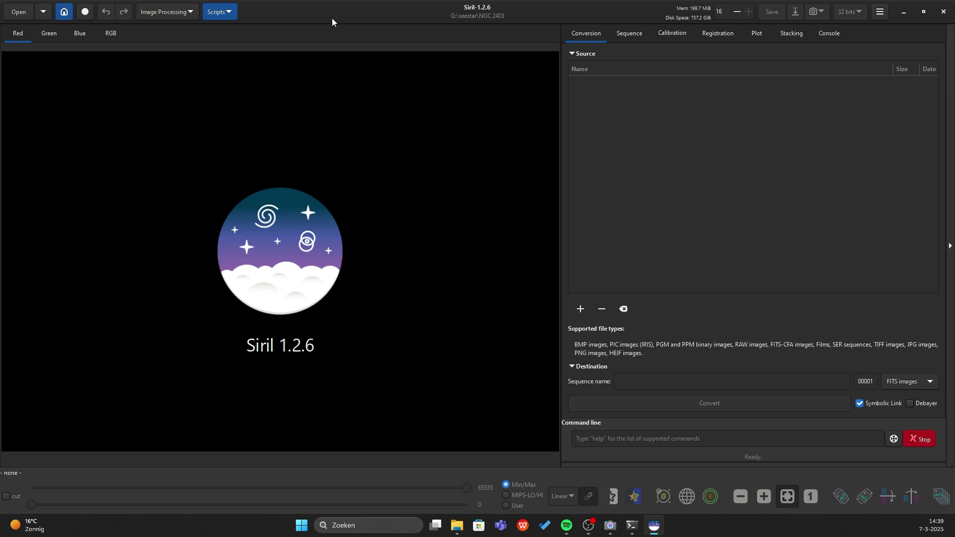
- Run the Seestar_Preprocessing script to stack the 1946 NGC 2403 subframes
click(227, 12)
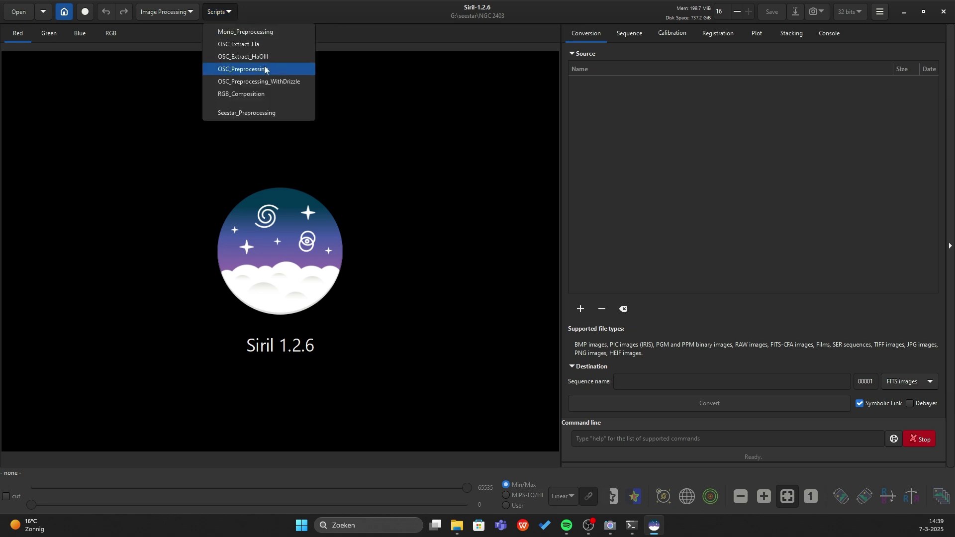
click(265, 112)
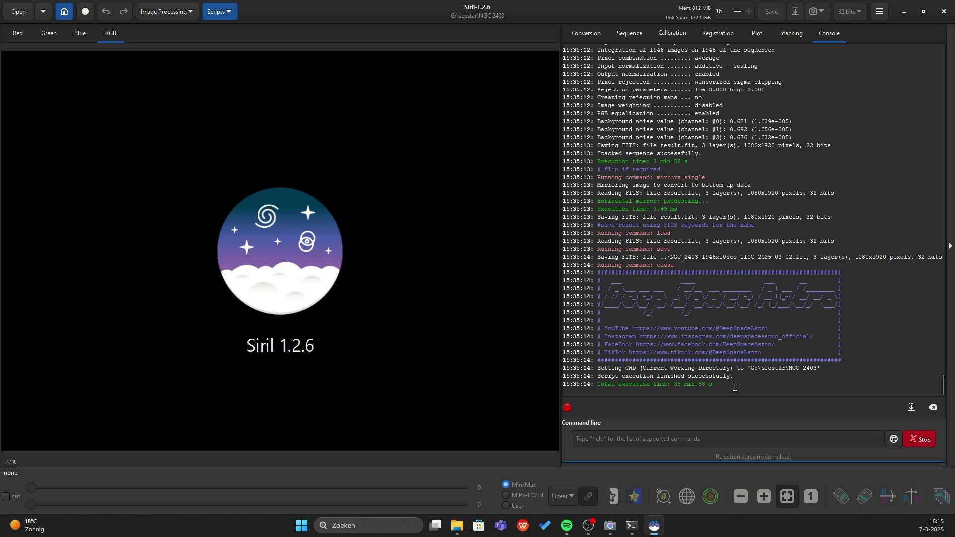
drag(735, 388, 617, 384)
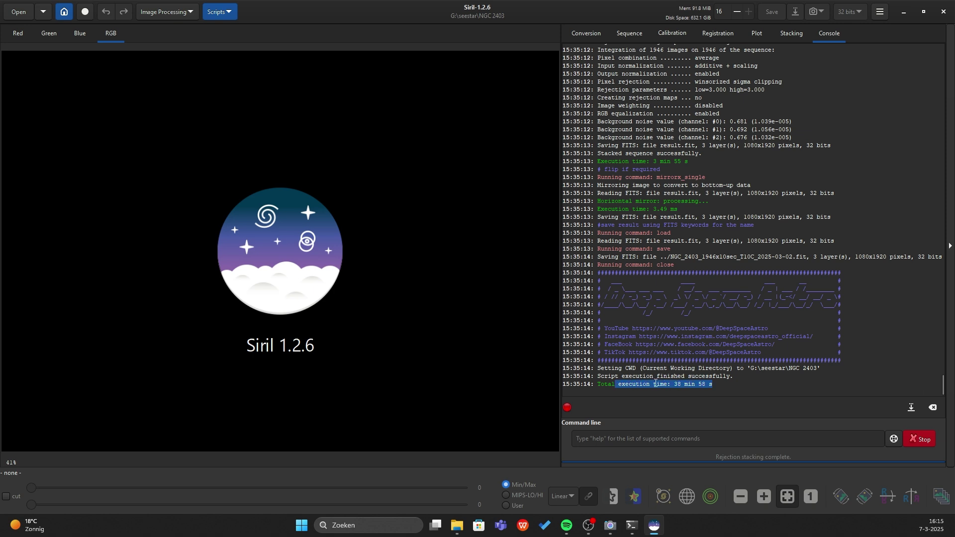
click(673, 385)
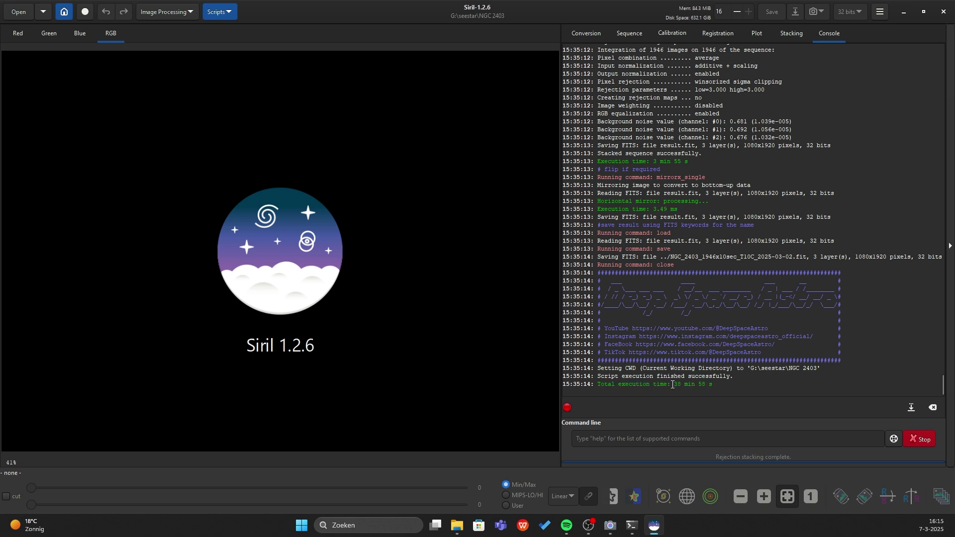
- Load NGC_2403_1946x10sec_T10C_2025-03-02.fit and switch the display from Linear to AutoStretch
click(14, 16)
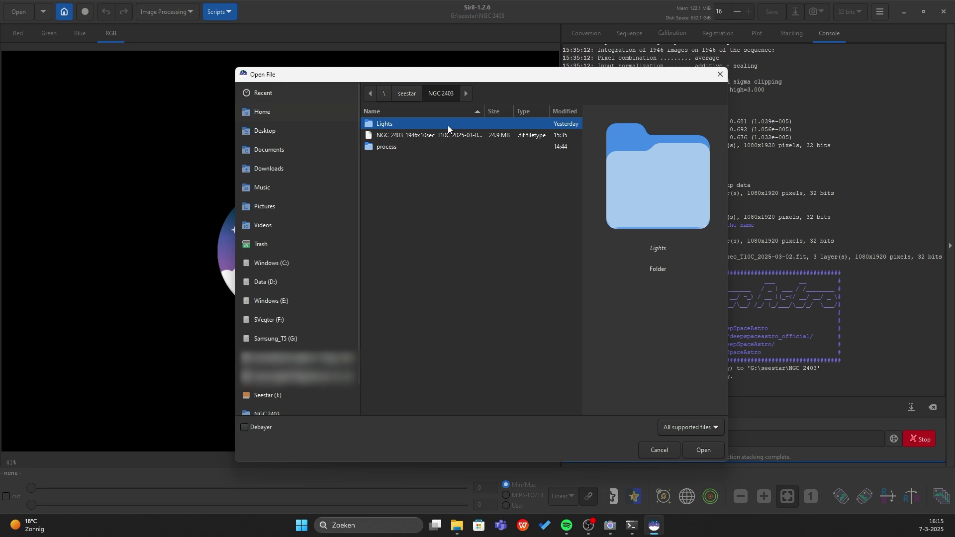
click(423, 135)
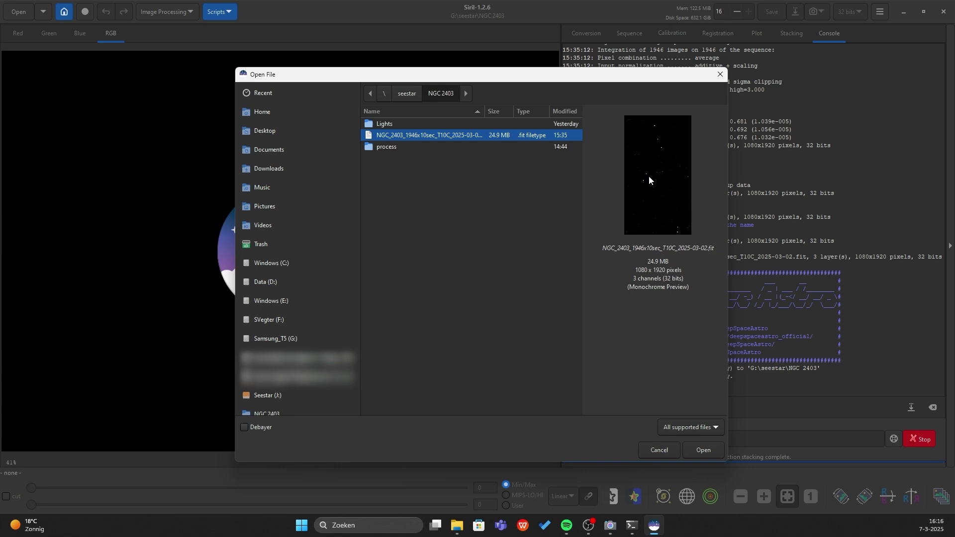
click(712, 451)
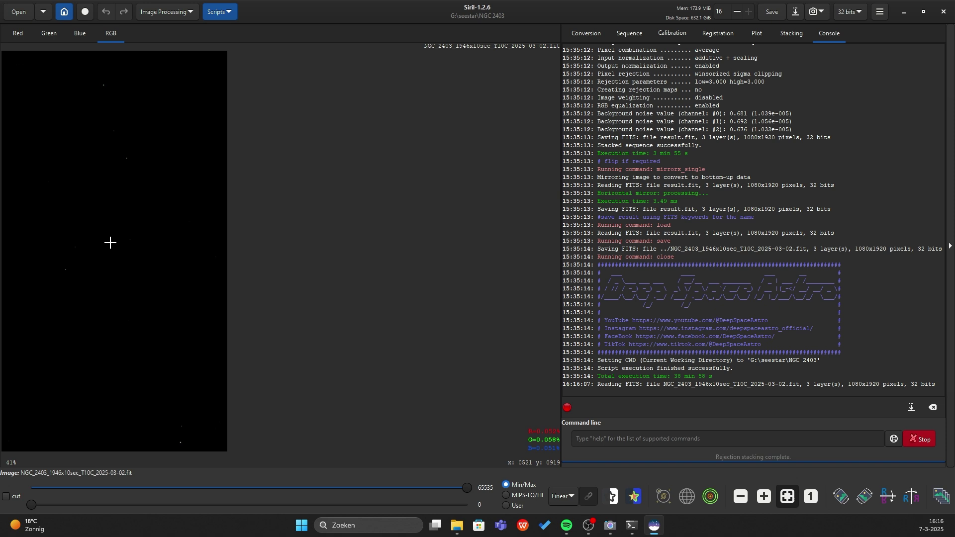
click(563, 496)
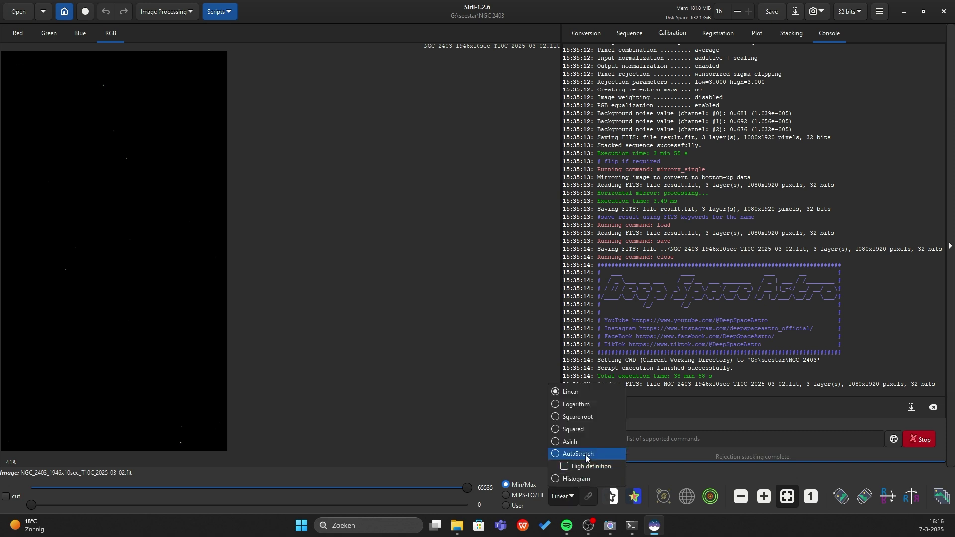
click(585, 455)
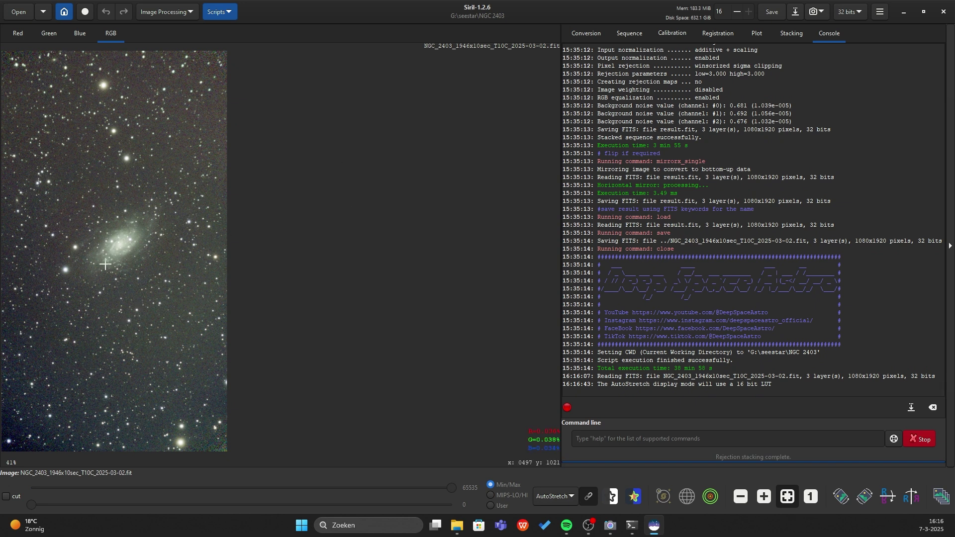
- Run Photometric Color Calibration on NGC 2403 via SIMBAD coordinates and the NOMAD catalogue
drag(105, 264, 233, 249)
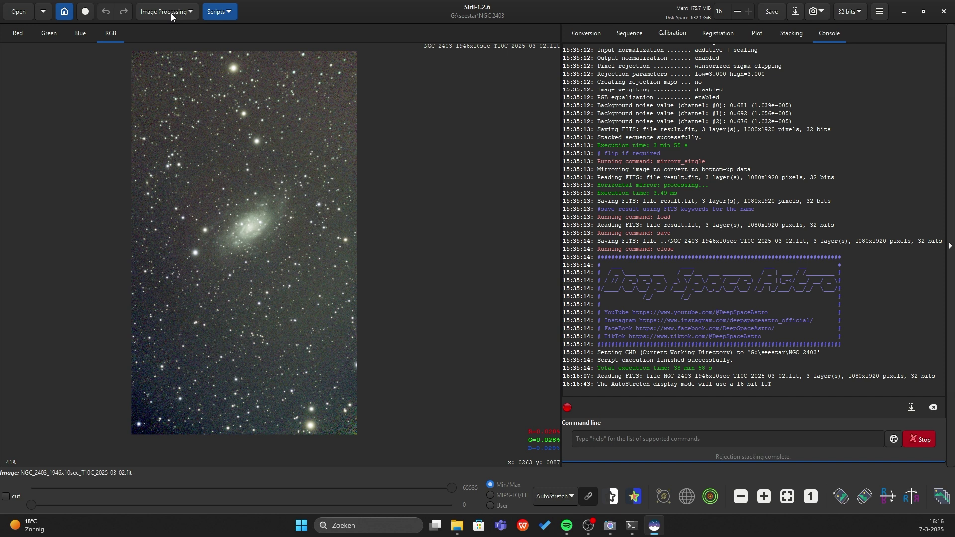
click(172, 14)
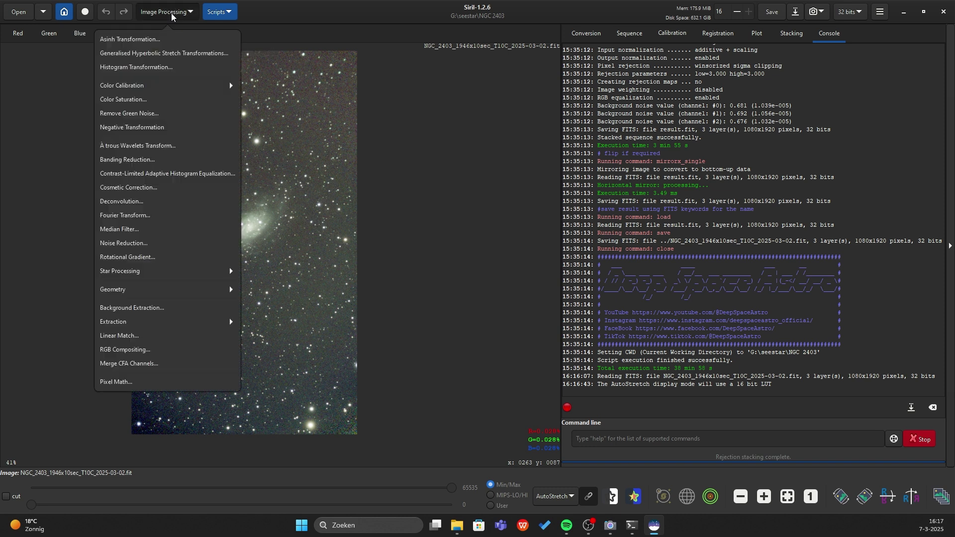
click(141, 86)
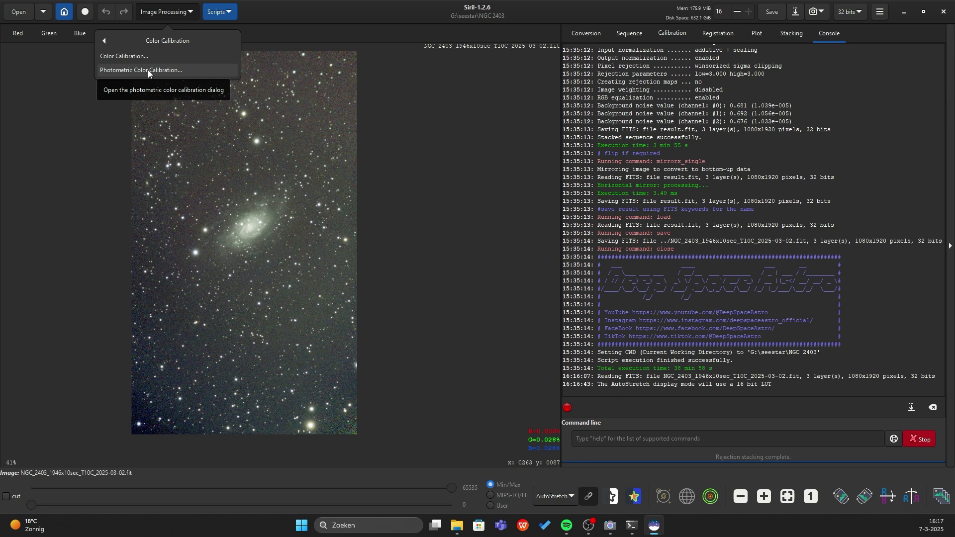
click(184, 67)
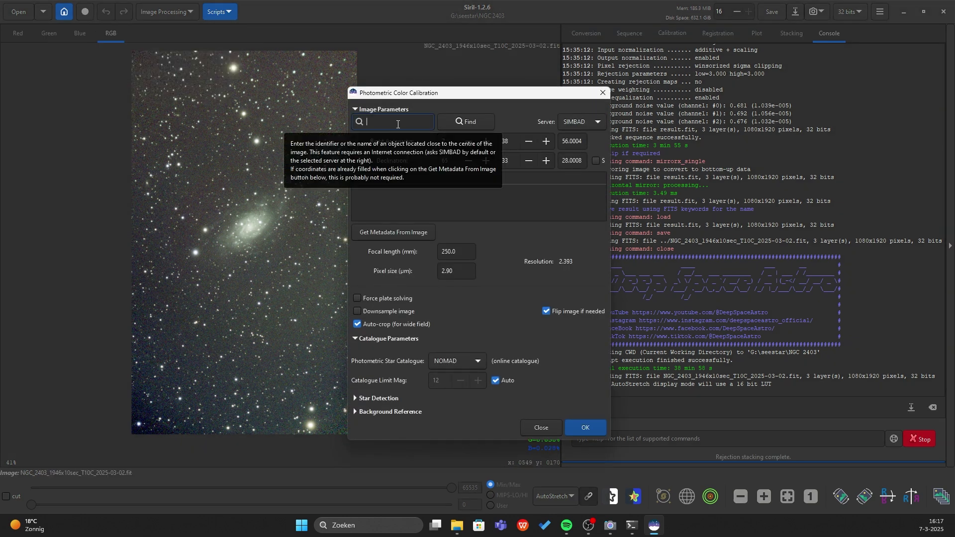
text(NGC 2403)
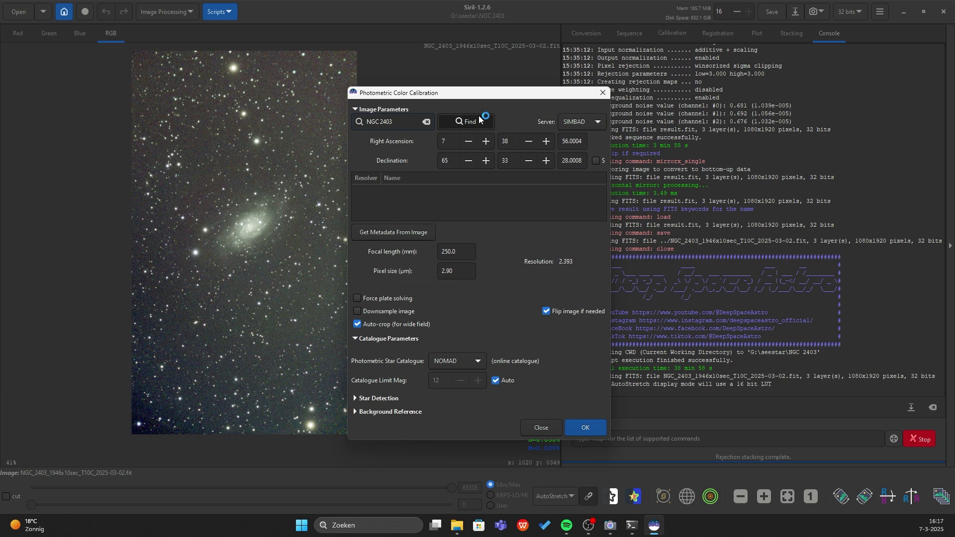
click(479, 116)
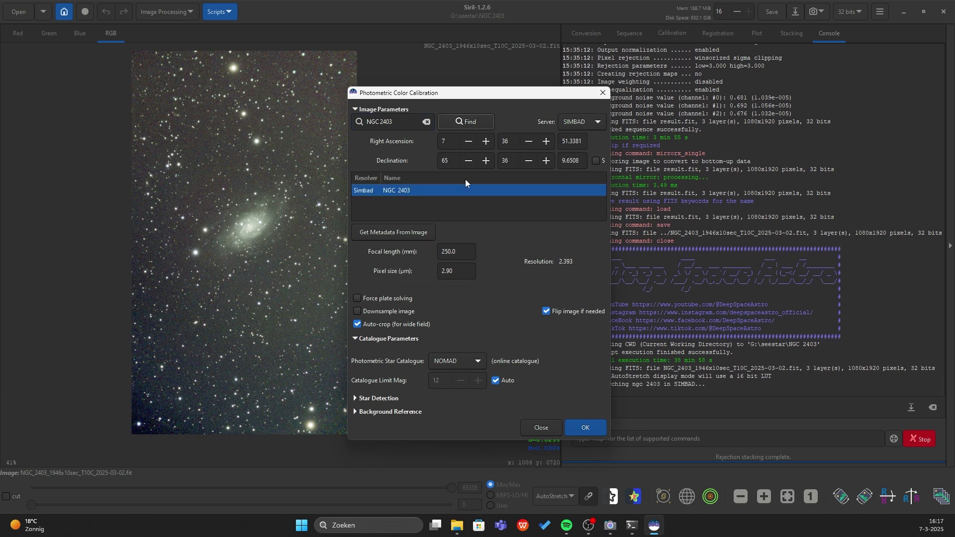
click(592, 428)
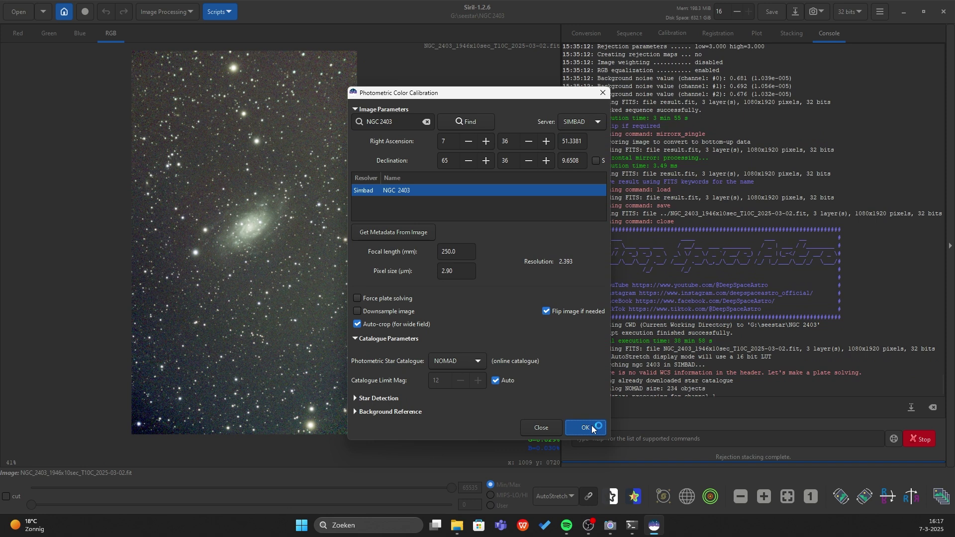
click(605, 97)
click(178, 14)
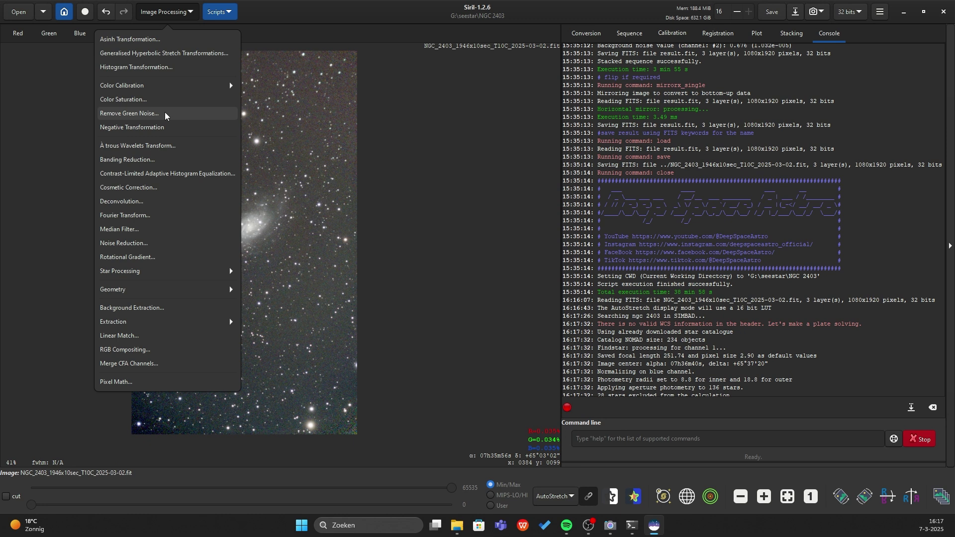
- Remove green noise with SCNR using Average Neutral protection, preserving lightness
click(165, 114)
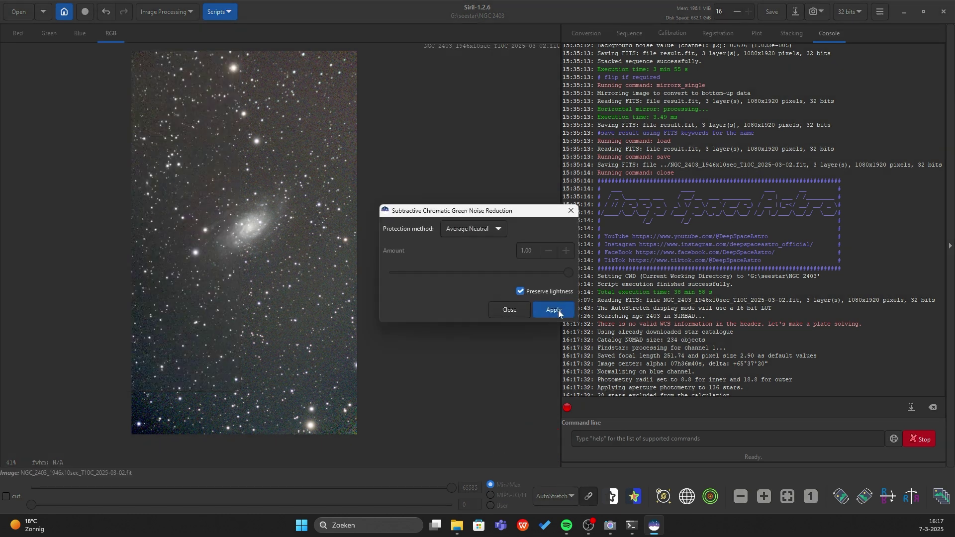
click(559, 311)
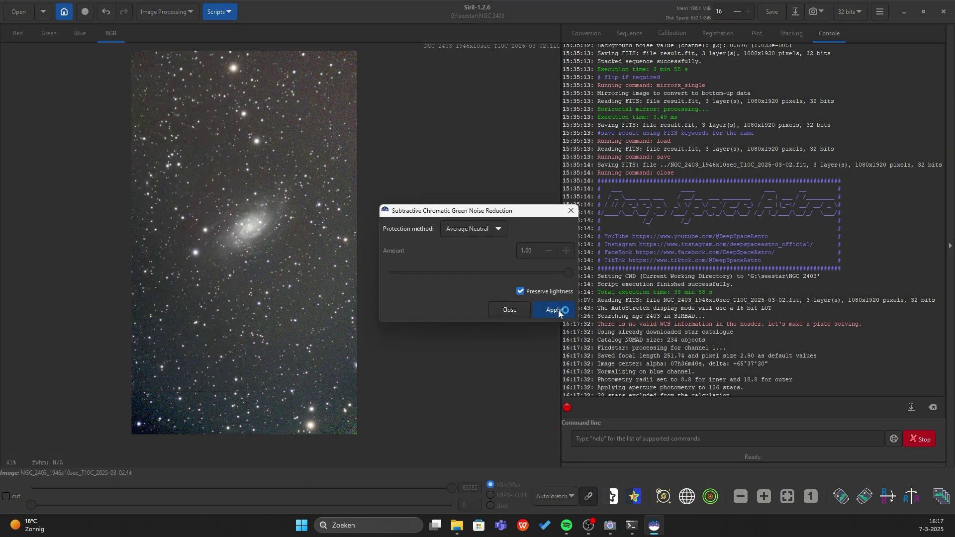
click(514, 309)
- Switch the display mode back to Linear
scroll(231, 229, down, 1)
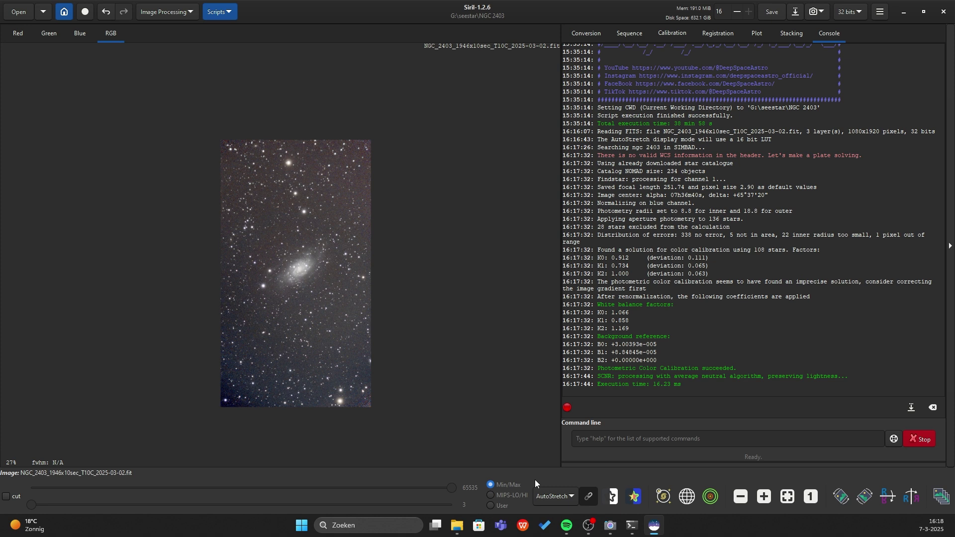
click(555, 496)
click(566, 392)
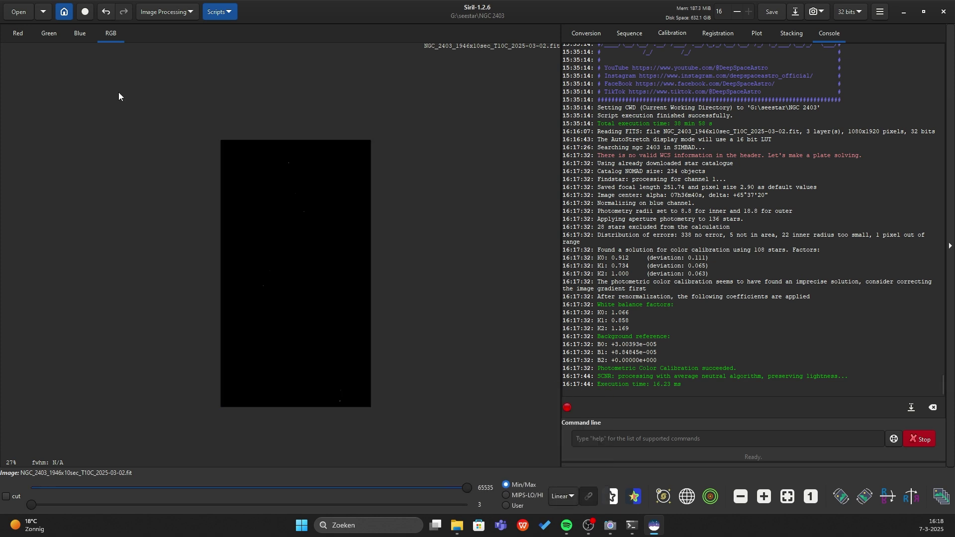
click(165, 13)
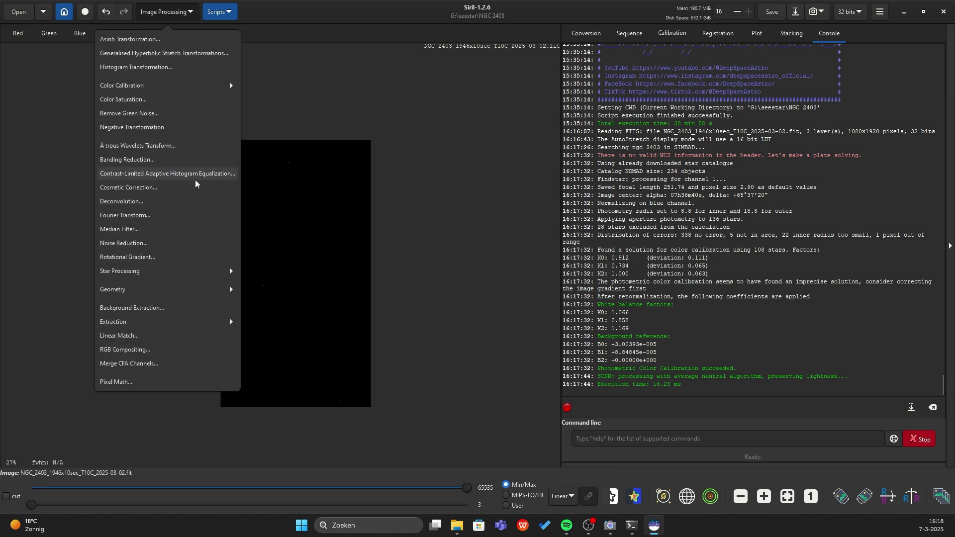
- Run StarNet star removal with Upsample x2, producing starless_NGC_2403 and starmask files
click(144, 275)
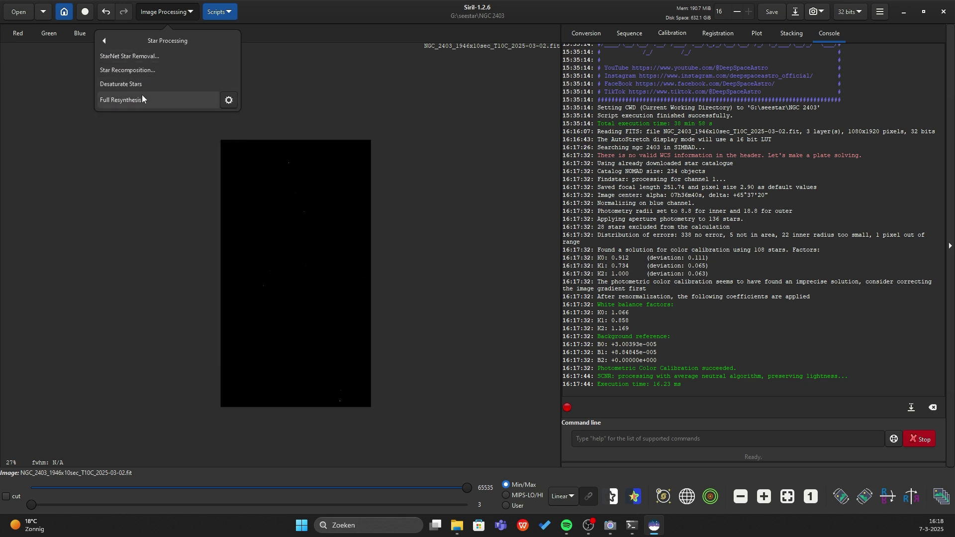
click(151, 56)
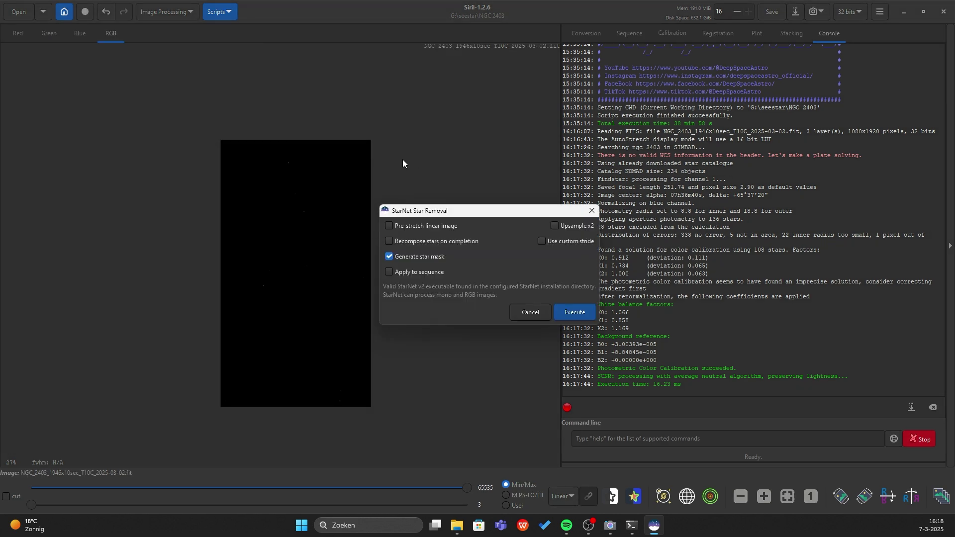
mouse_move(435, 228)
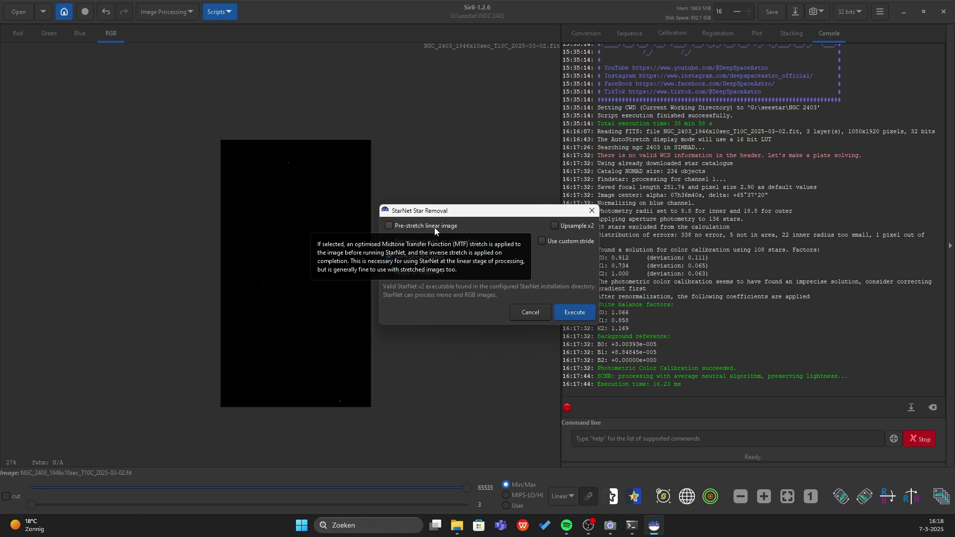
click(435, 227)
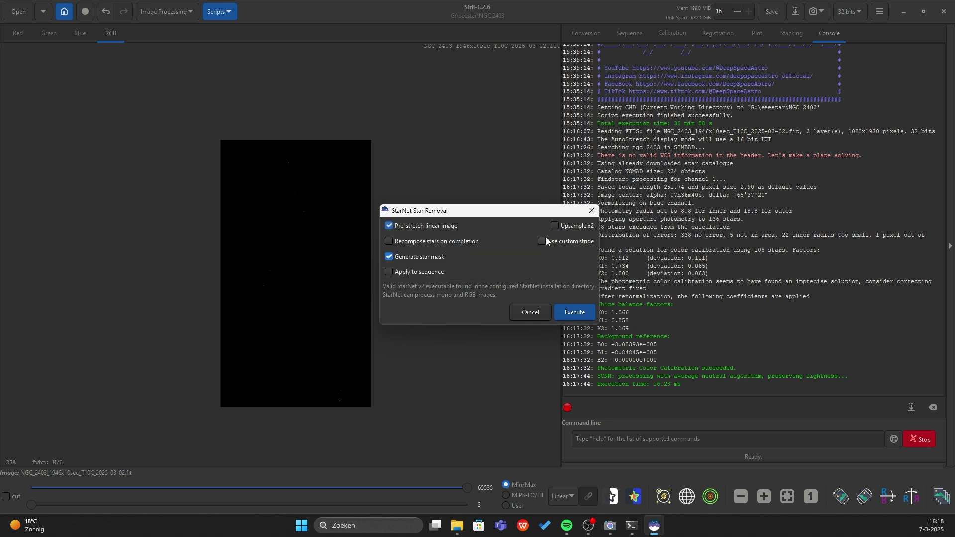
click(587, 226)
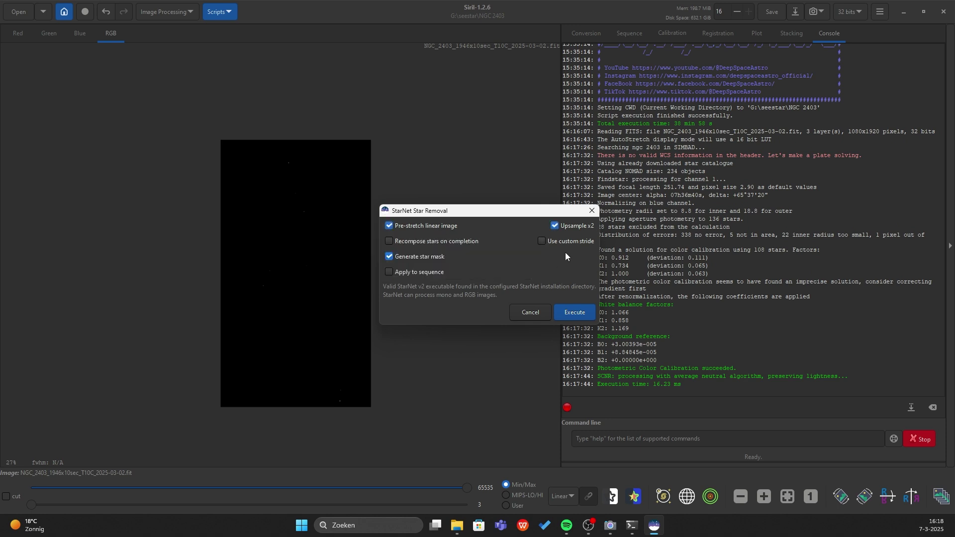
click(579, 316)
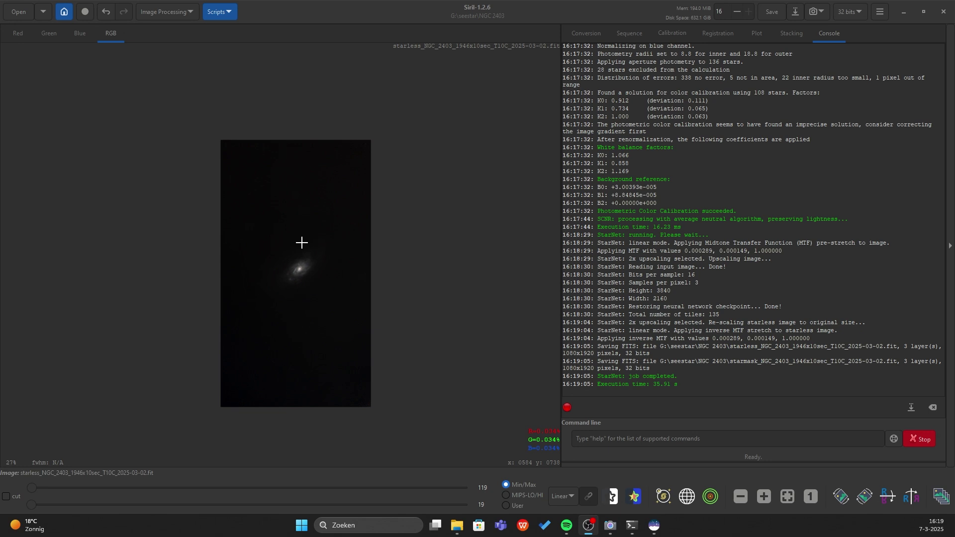
scroll(299, 264, up, 4)
scroll(283, 288, down, 3)
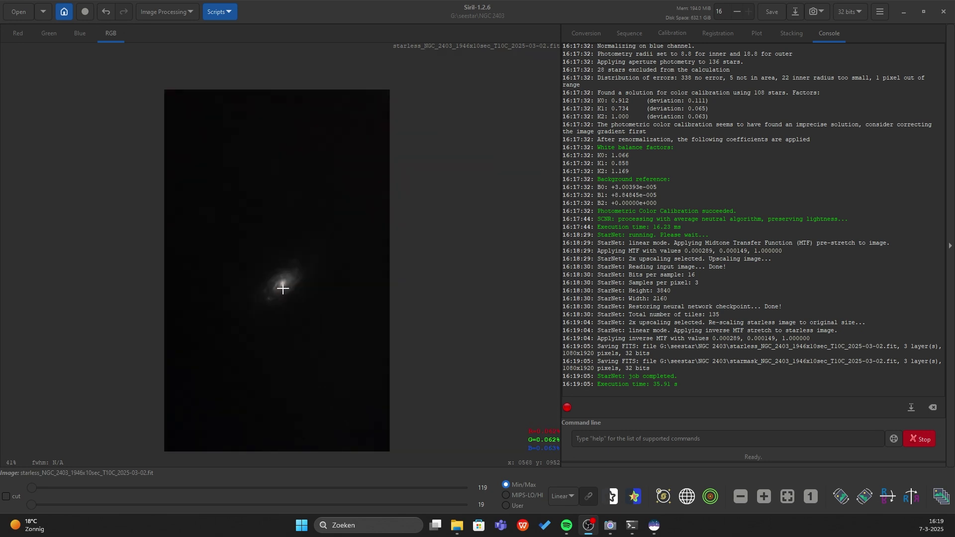
- View the starless galaxy with the AutoStretch display mode
click(560, 497)
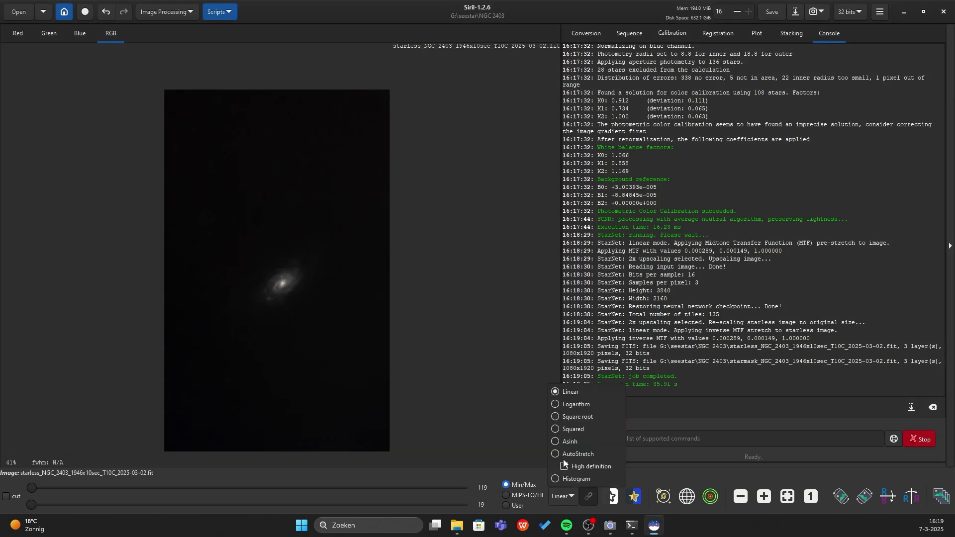
click(578, 454)
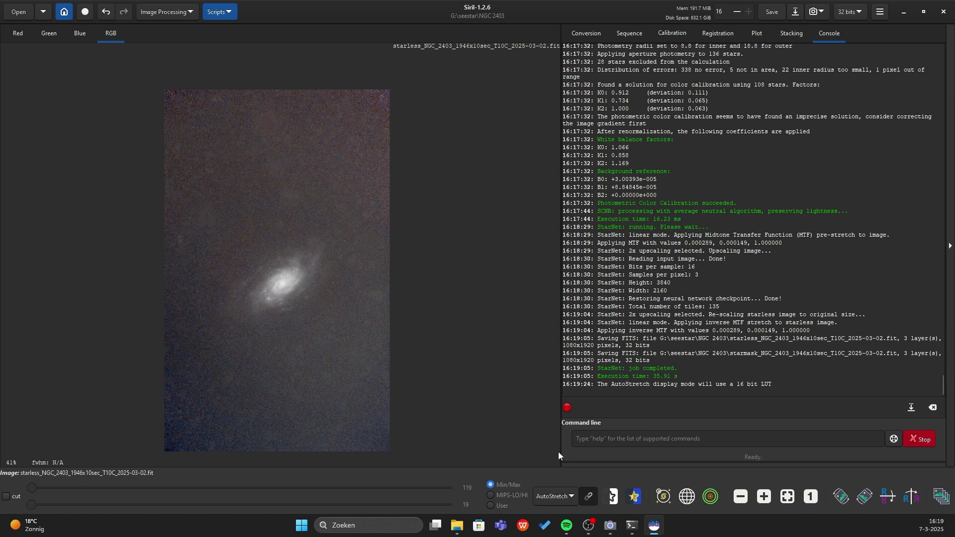
scroll(279, 300, up, 3)
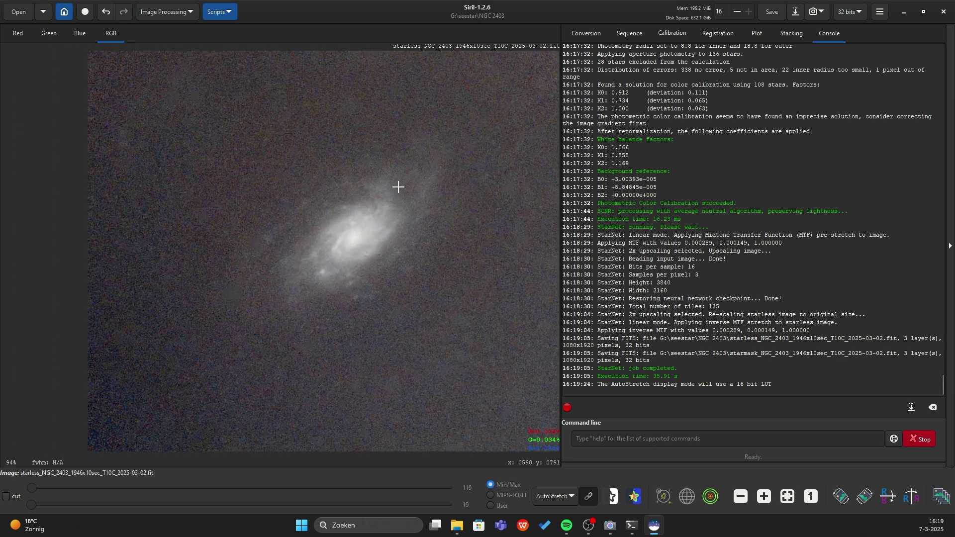
scroll(263, 233, down, 3)
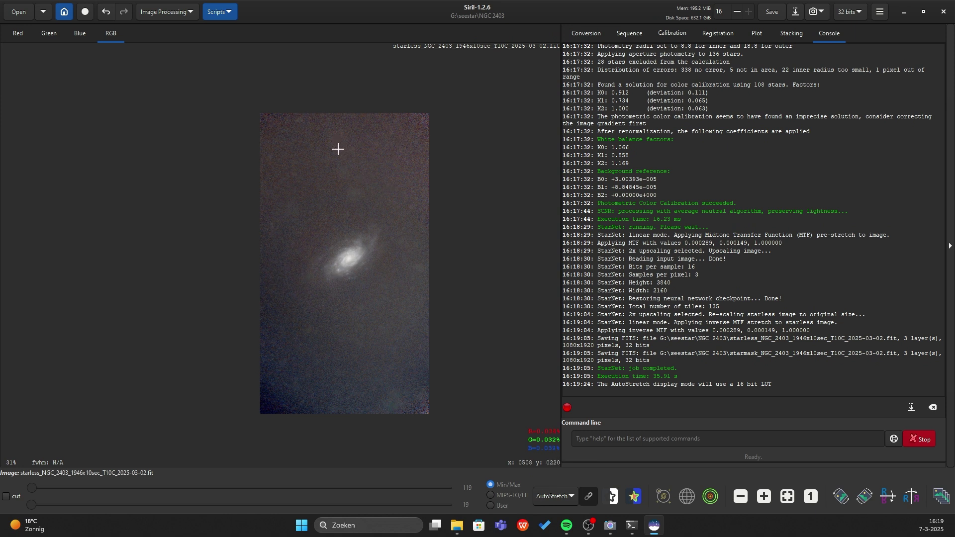
- Save the starless image as 32-bit floating point FITS, replacing the existing file
key(ctrl+shift+s)
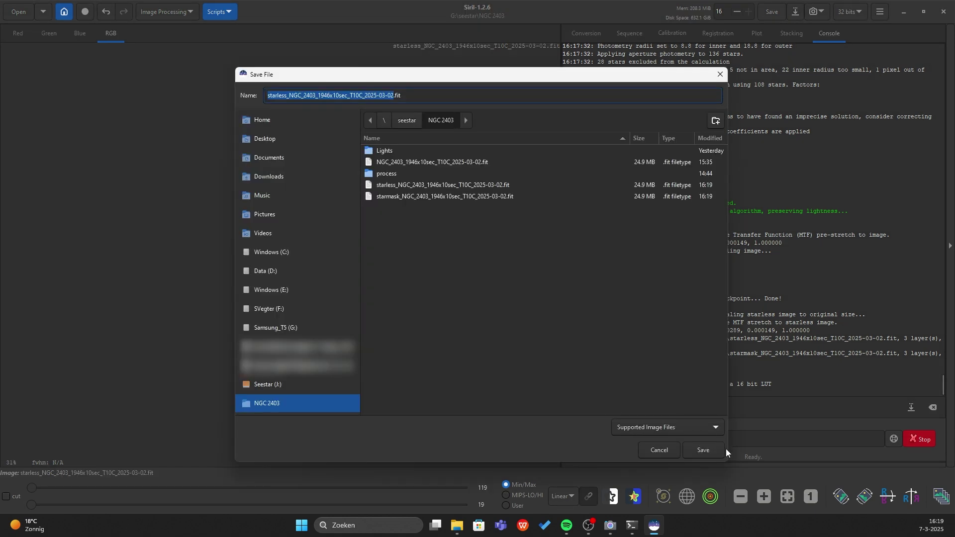
click(703, 447)
click(461, 316)
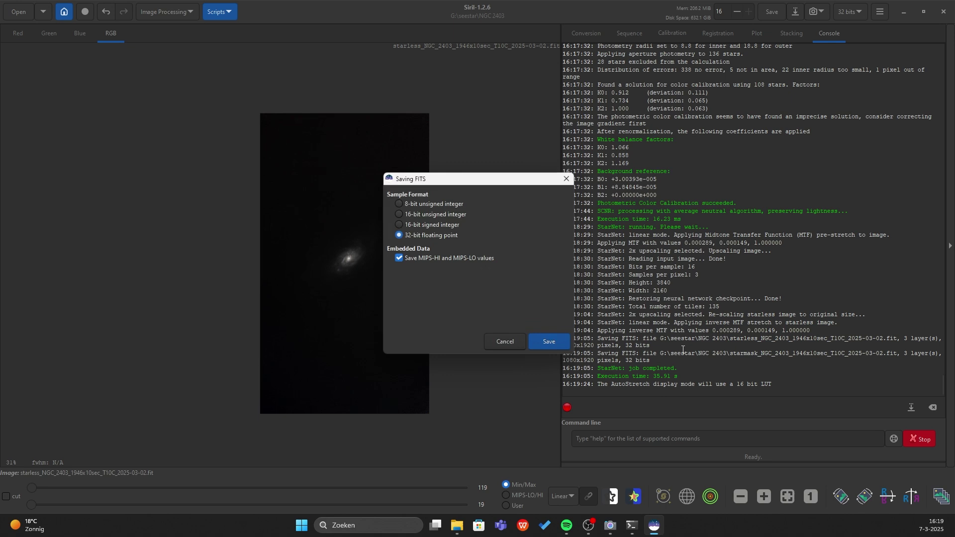
click(548, 342)
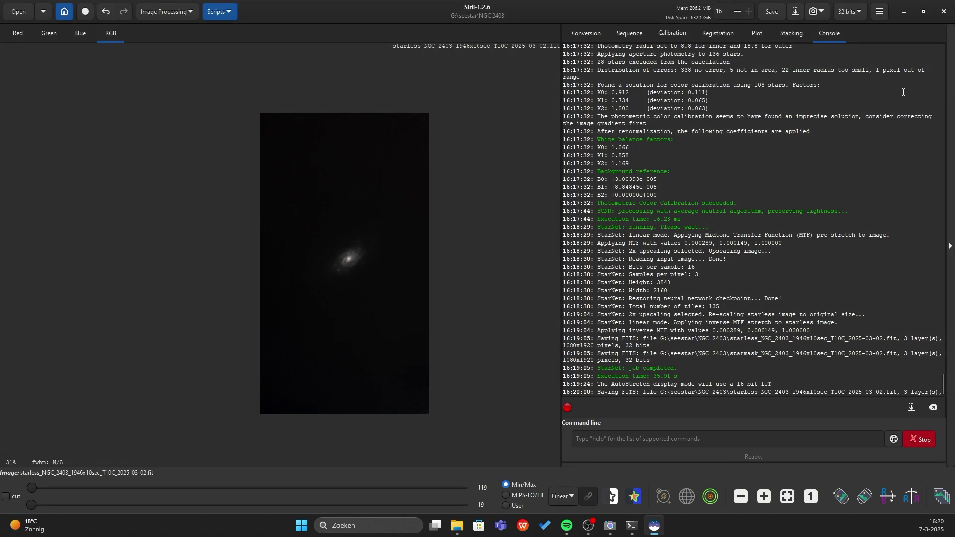
- Launch GraXpert with the starless image from a Windows search for 'gr'
click(368, 525)
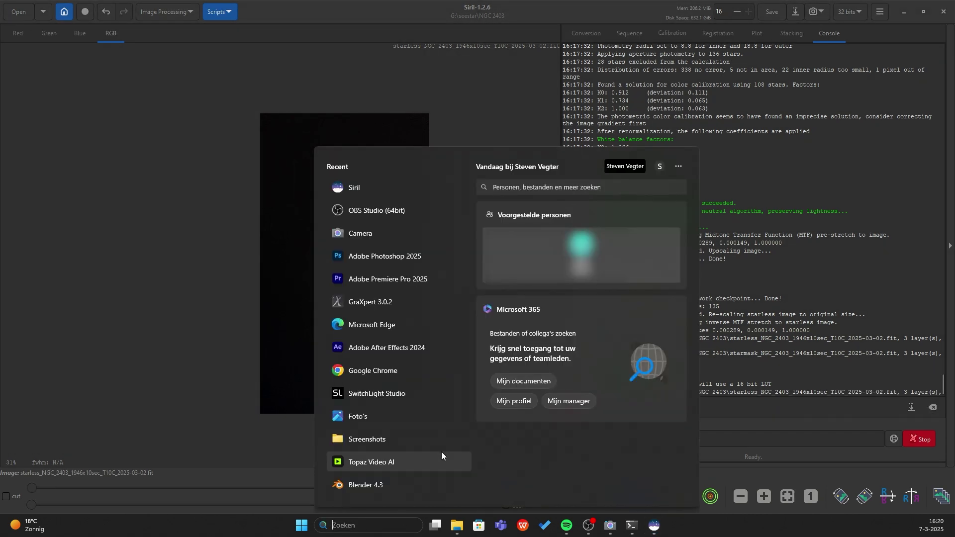
text(gr)
click(396, 220)
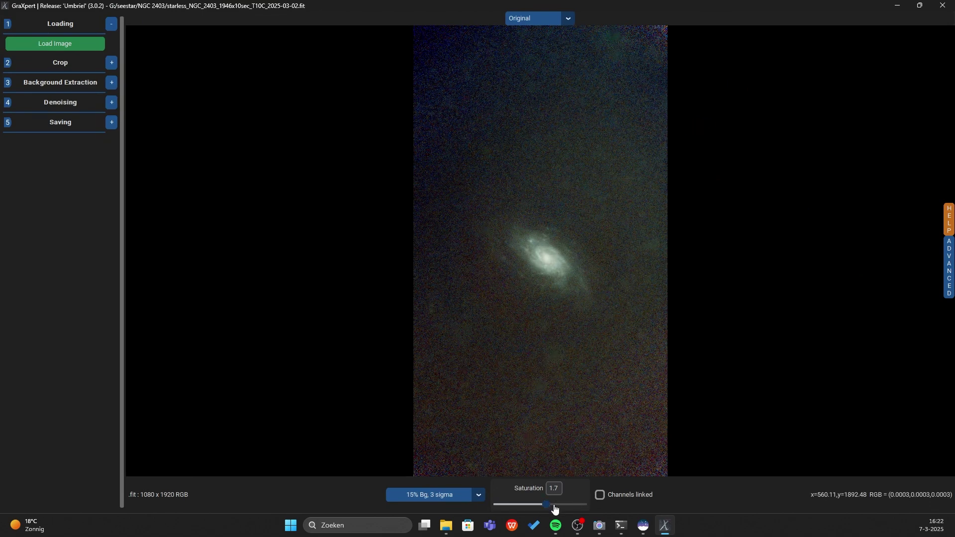
- Set saturation to 2.3, try the 10% Bg, 3 sigma stretch, then return to 15%
drag(547, 505, 568, 506)
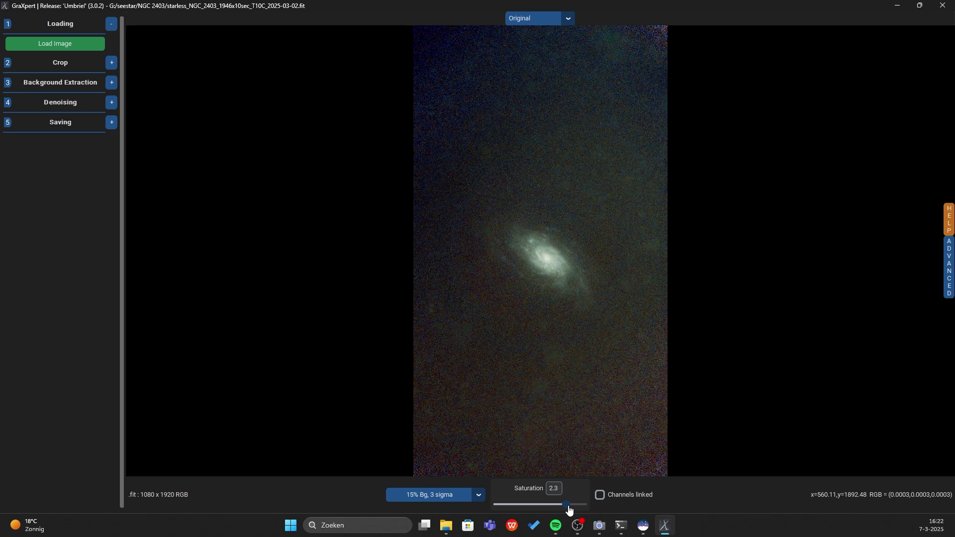
click(477, 495)
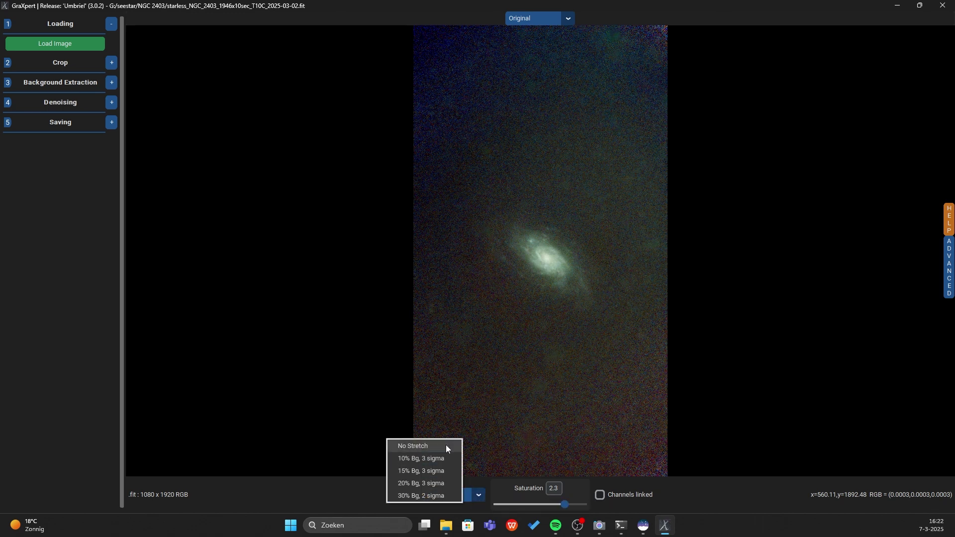
click(417, 470)
click(470, 498)
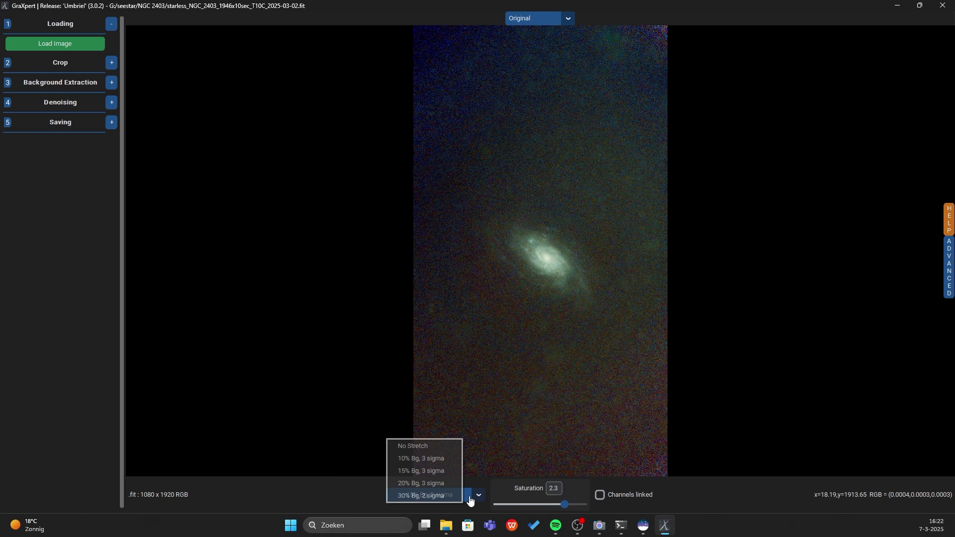
click(429, 459)
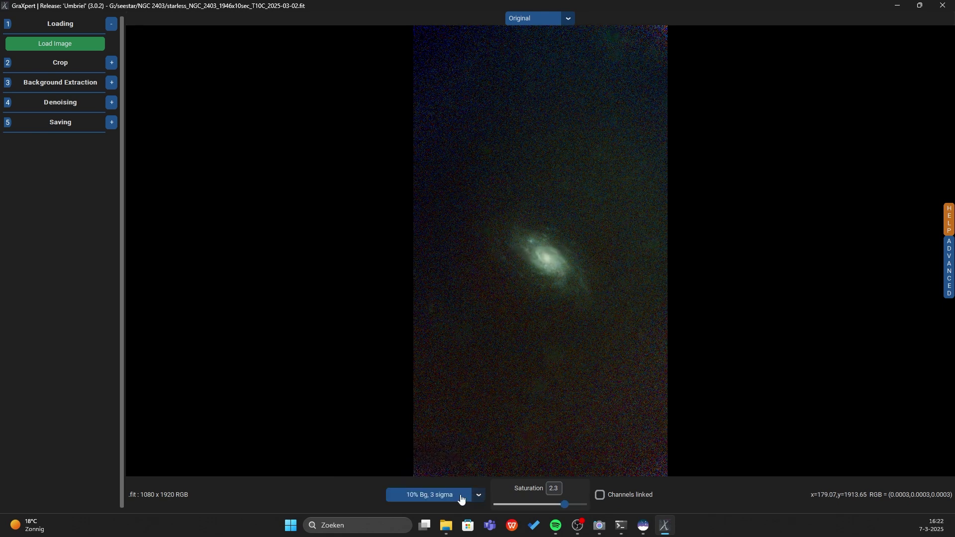
click(461, 499)
click(443, 467)
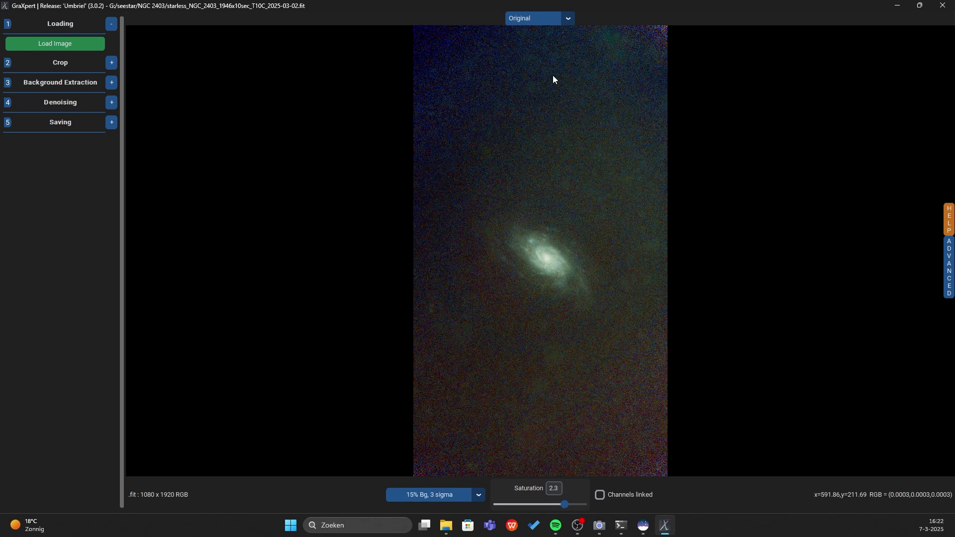
- Calculate the AI background model at smoothing 0.4 and display the extracted Background view
click(112, 85)
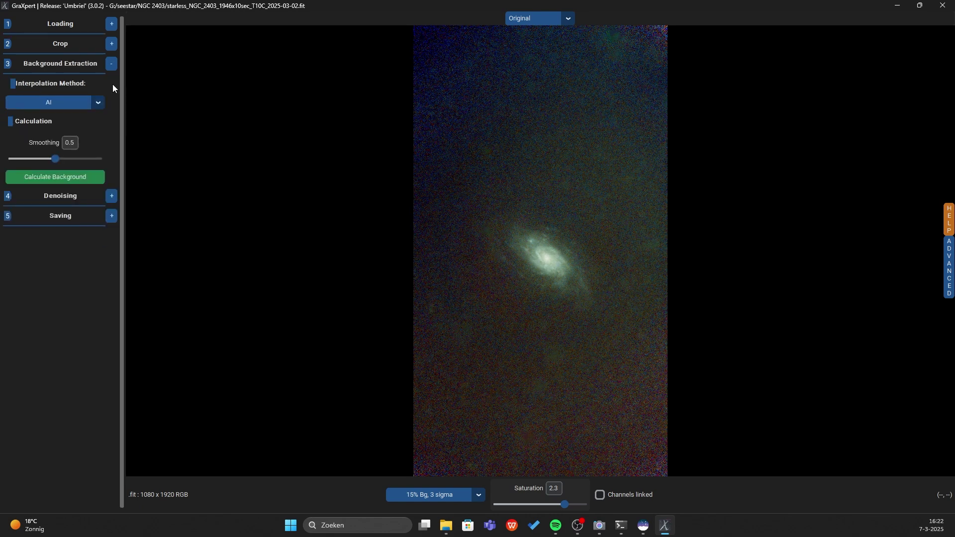
mouse_move(52, 155)
mouse_down()
mouse_move(33, 160)
mouse_move(43, 160)
mouse_up()
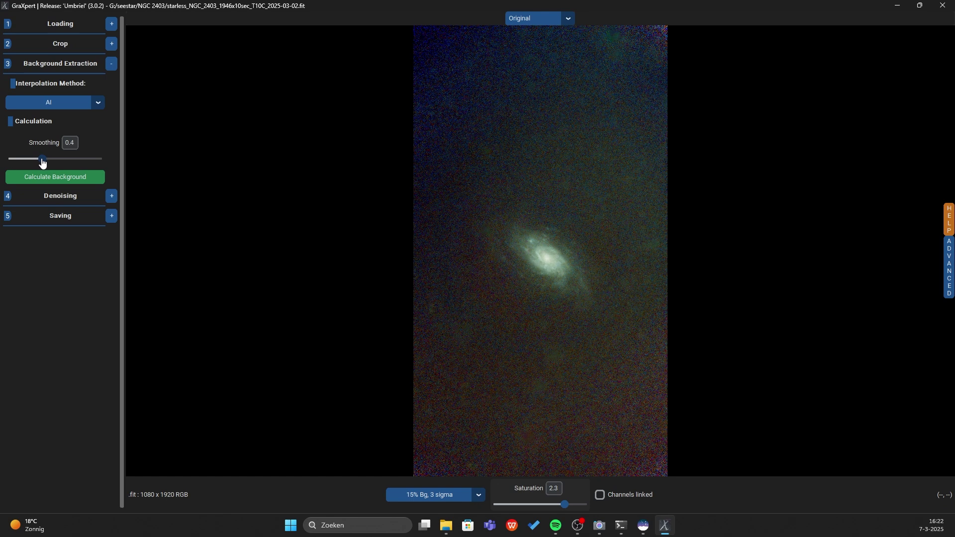
click(71, 180)
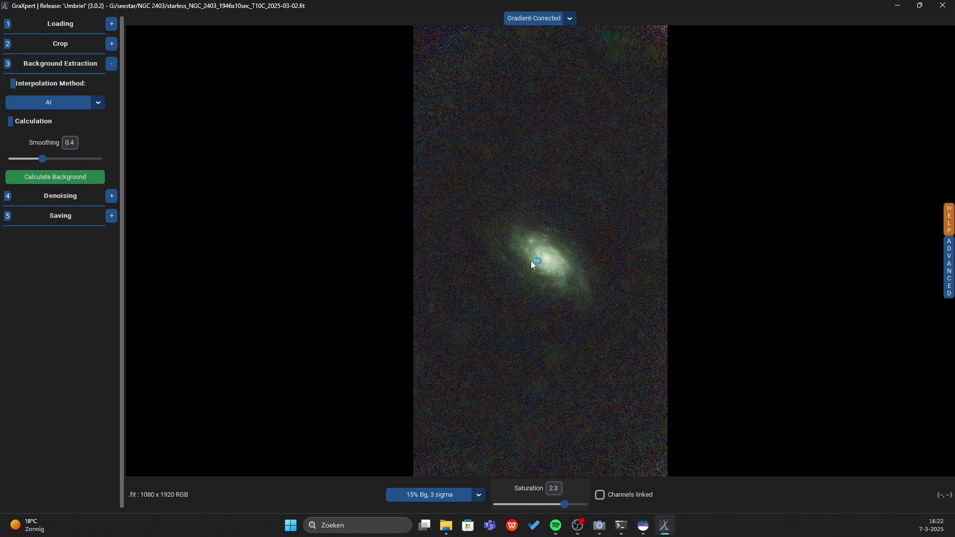
click(558, 18)
click(554, 57)
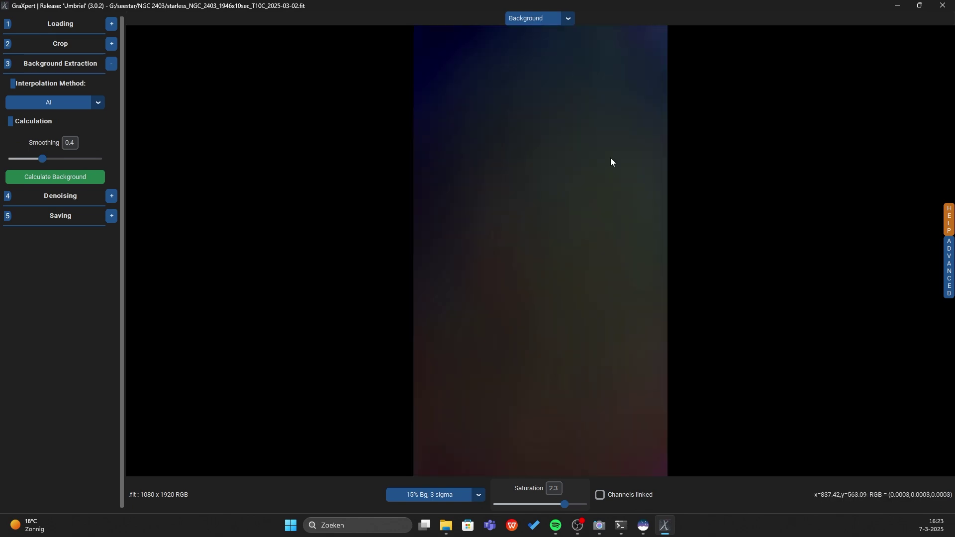
click(111, 197)
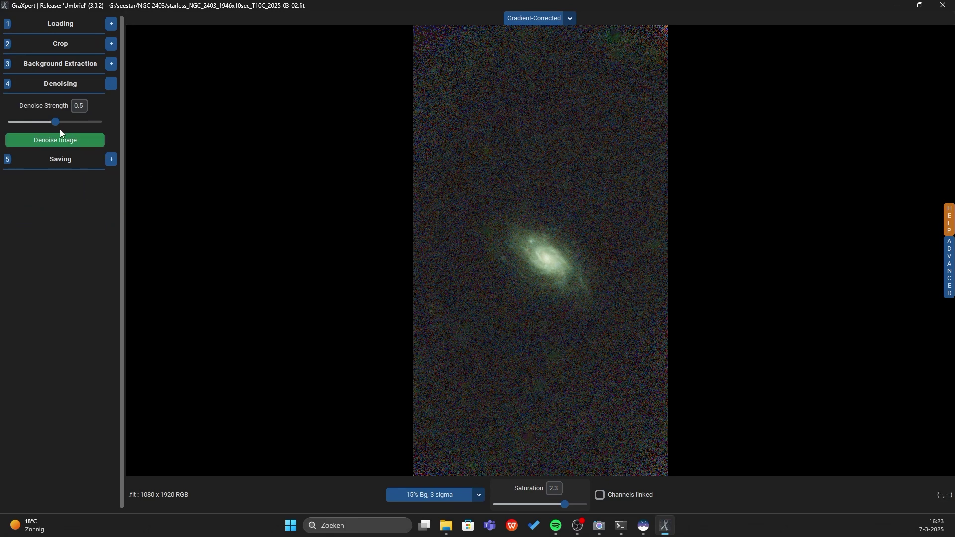
- Denoise the galaxy at strength 0.6 and preview it with the 10% Bg, 3 sigma stretch
click(64, 122)
click(59, 140)
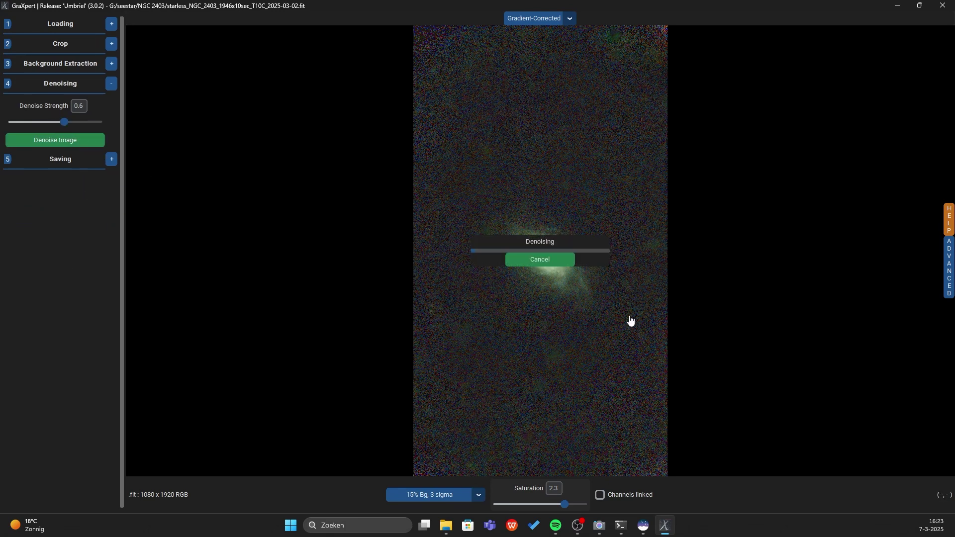
click(478, 495)
click(433, 459)
- Save the processed result as 32-bit FITS and close GraXpert with Alt+F4
scroll(545, 266, up, 3)
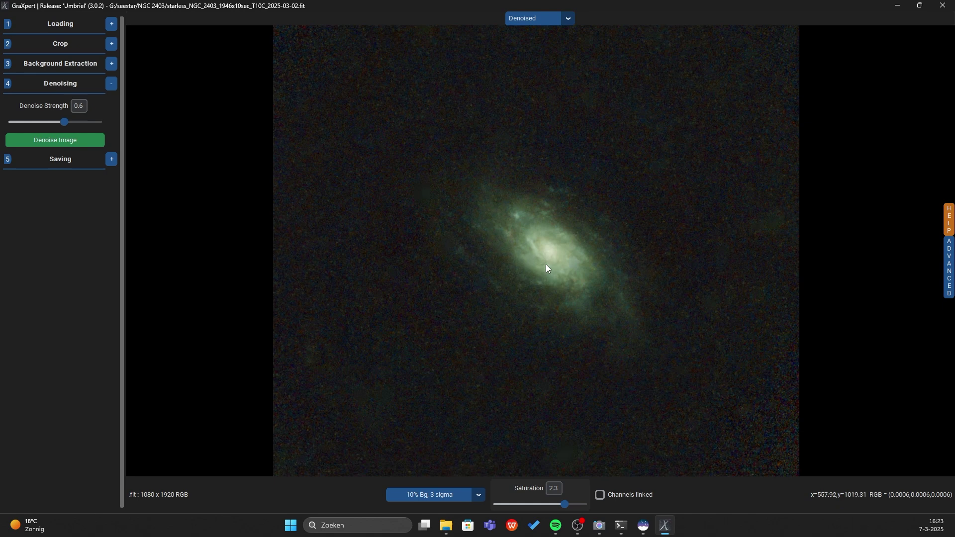
scroll(545, 264, down, 3)
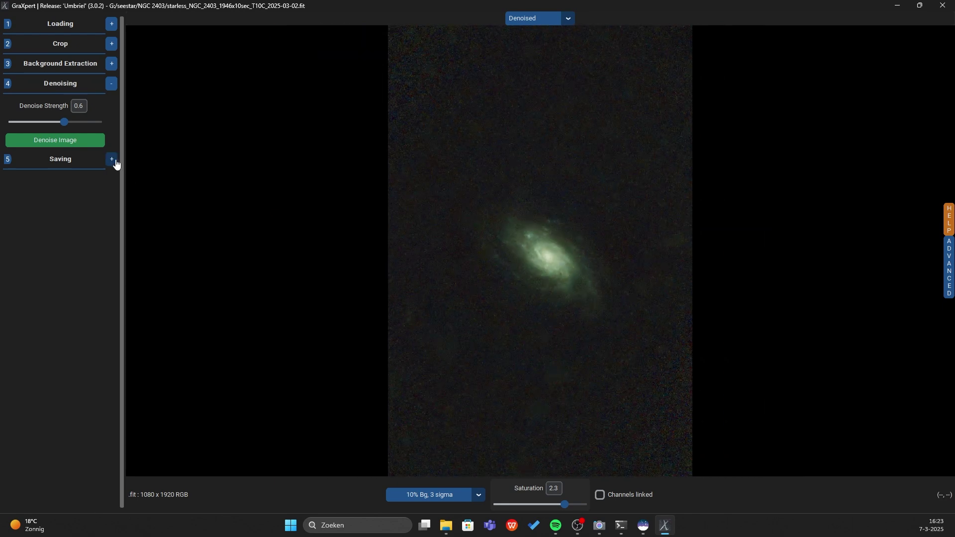
click(113, 160)
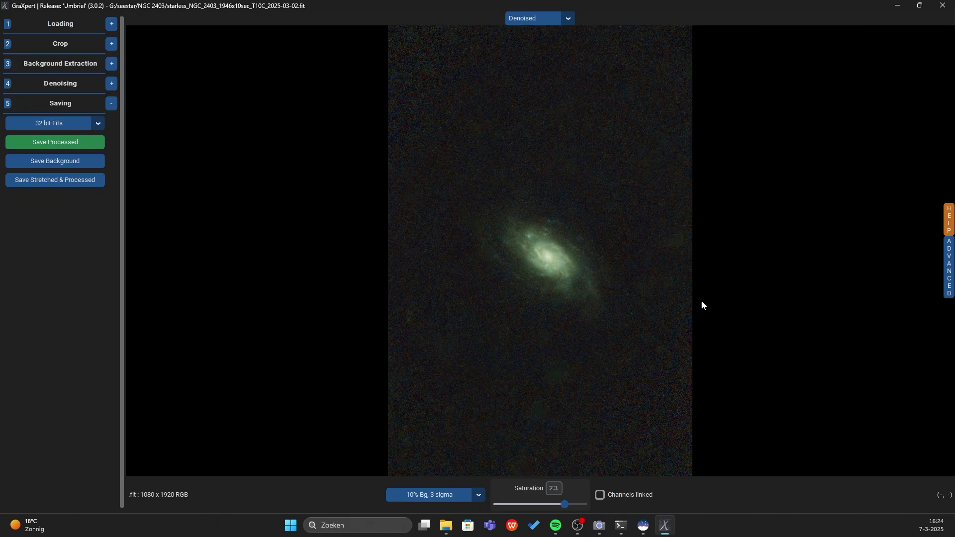
key(alt+F4)
- Open starless_NGC_2403_1946x10sec_T10C_2025-03-02_GraXpert.fits in Siril and fit it to the view
click(18, 12)
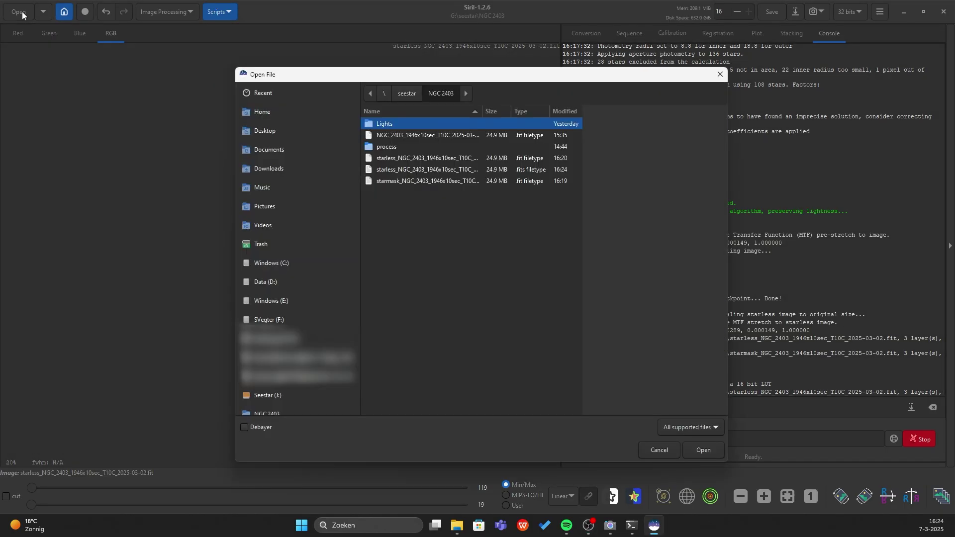
click(413, 182)
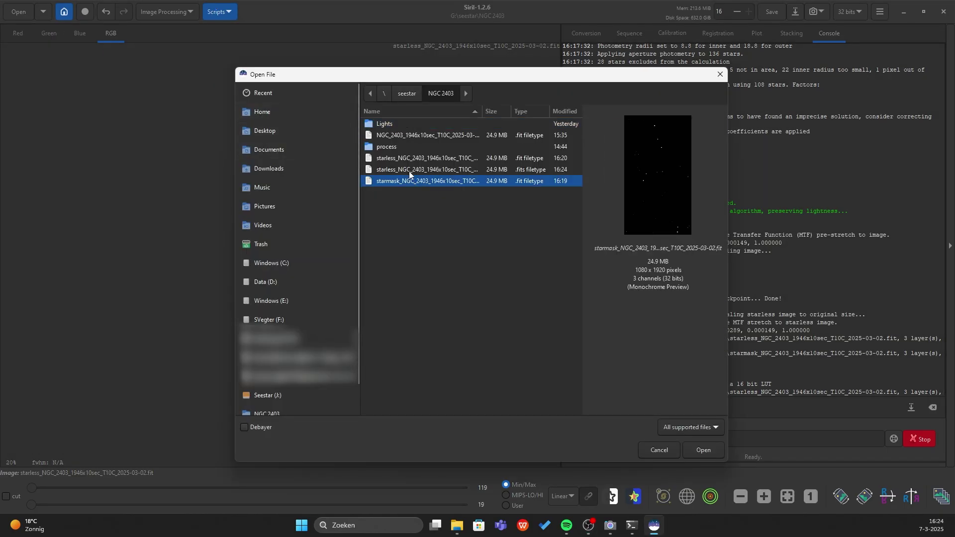
click(407, 162)
click(407, 172)
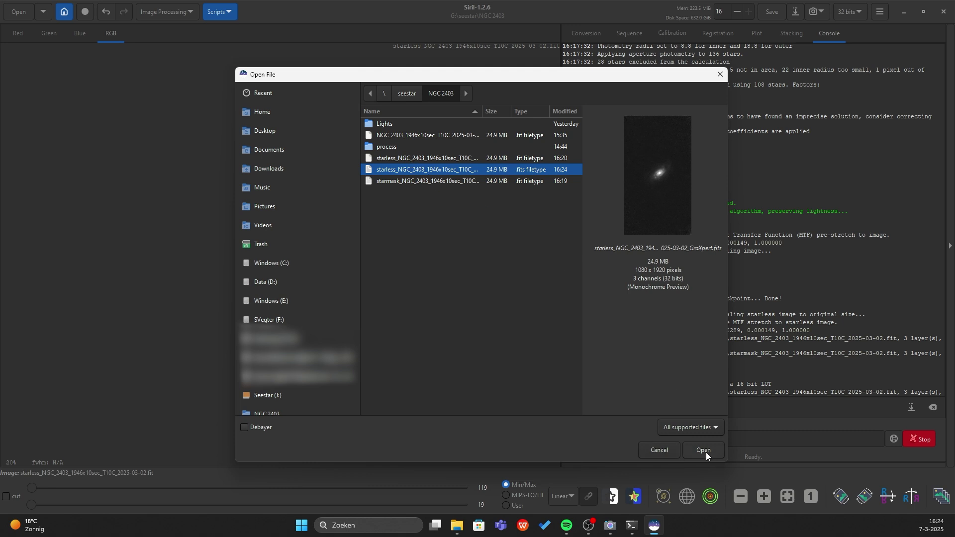
click(704, 450)
scroll(111, 247, up, 3)
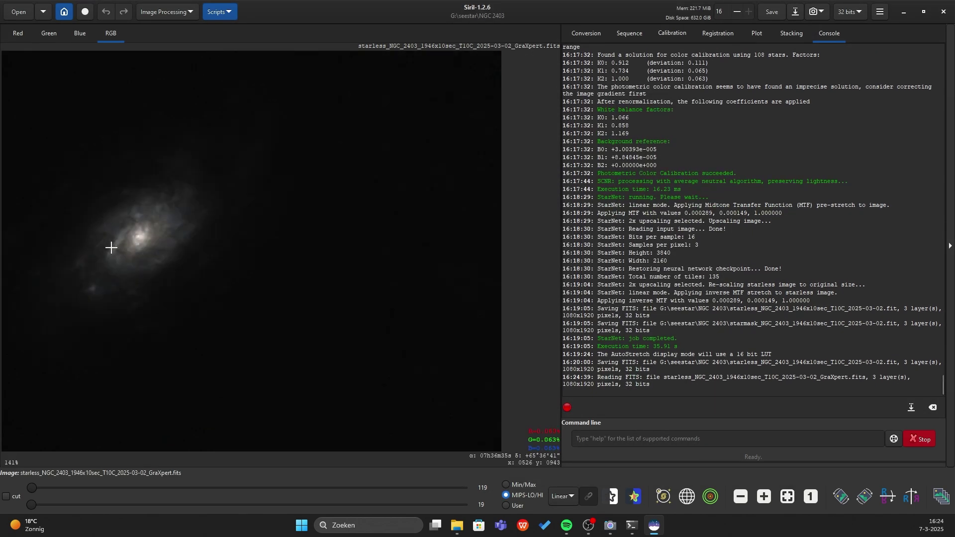
scroll(114, 247, down, 3)
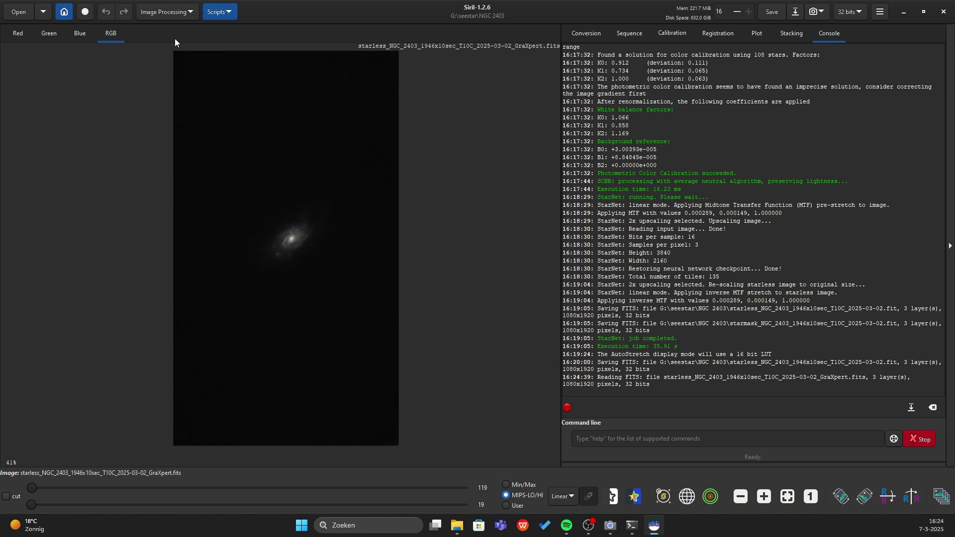
click(192, 11)
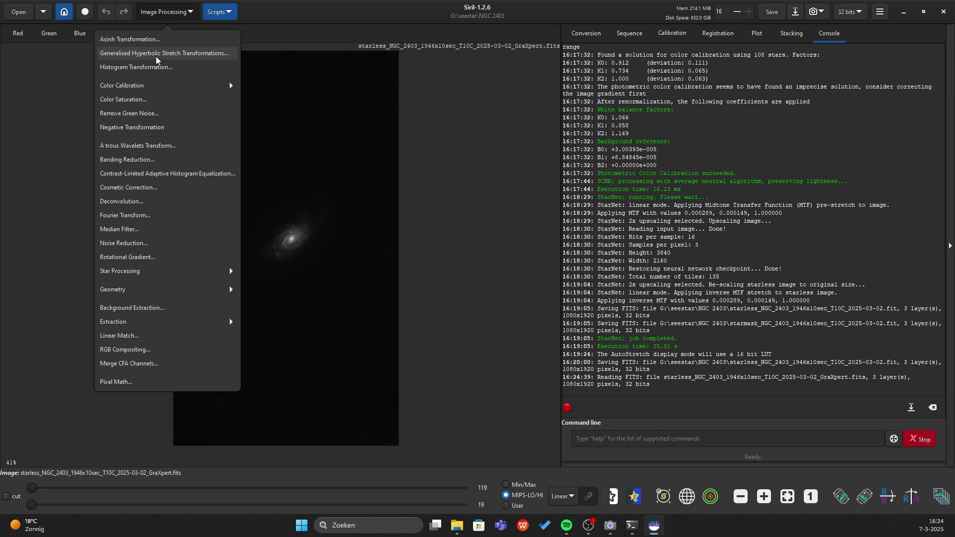
- Apply a strong Generalised Hyperbolic Stretch with a raised stretch factor to the starless galaxy
click(173, 60)
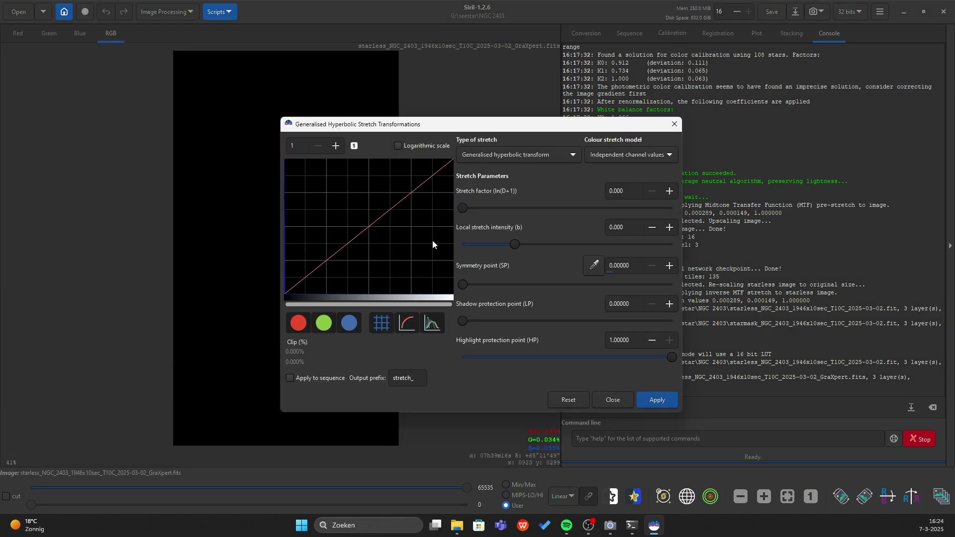
drag(523, 124, 693, 78)
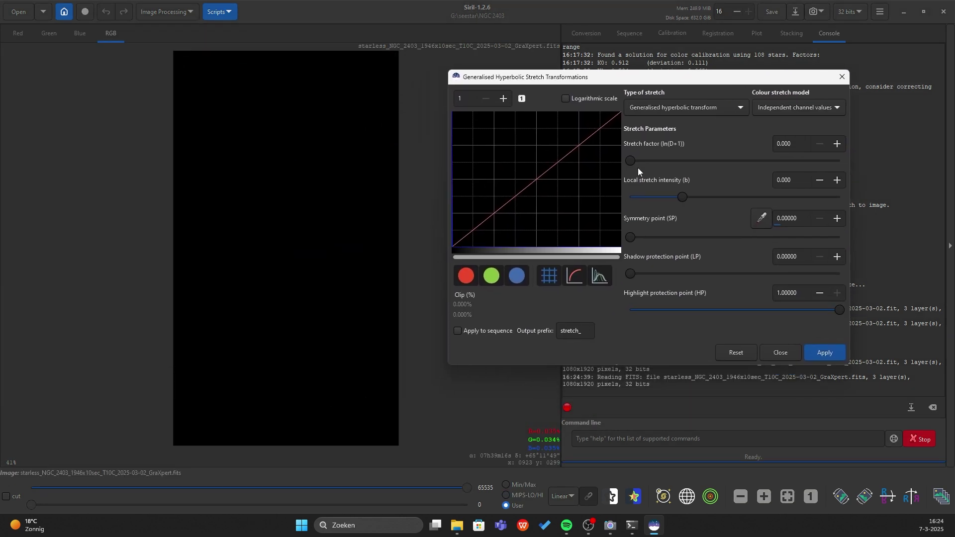
drag(634, 160, 754, 163)
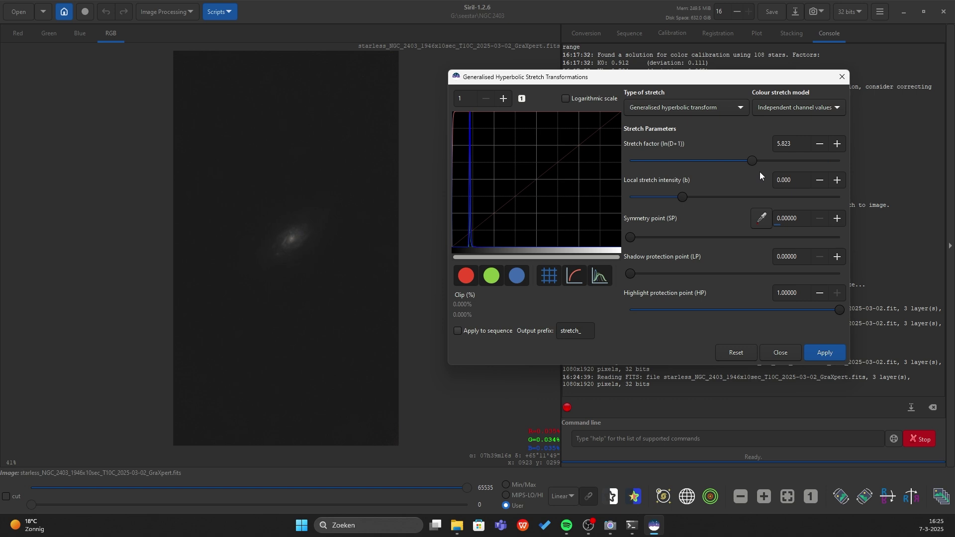
click(826, 353)
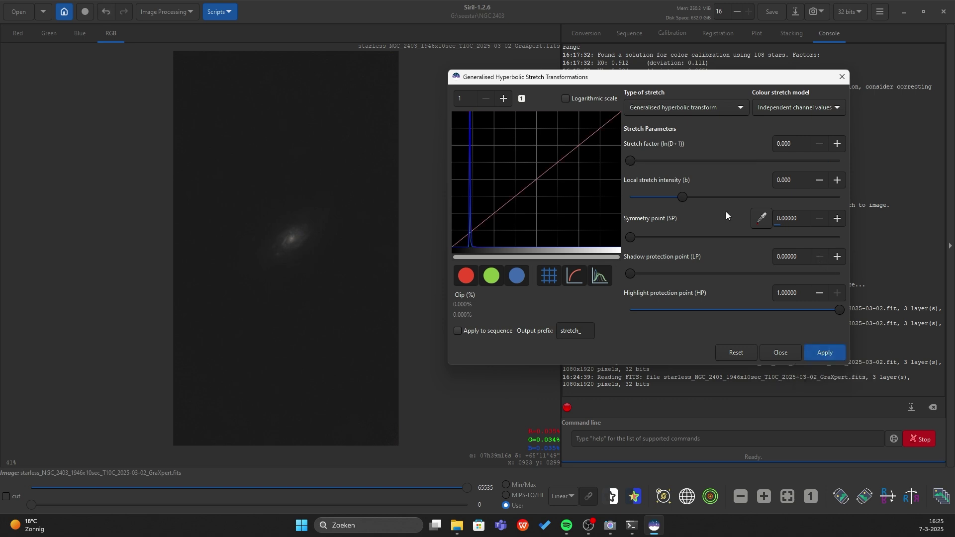
- Apply a second, gentle hyperbolic stretch at stretch factor 5.823
click(700, 109)
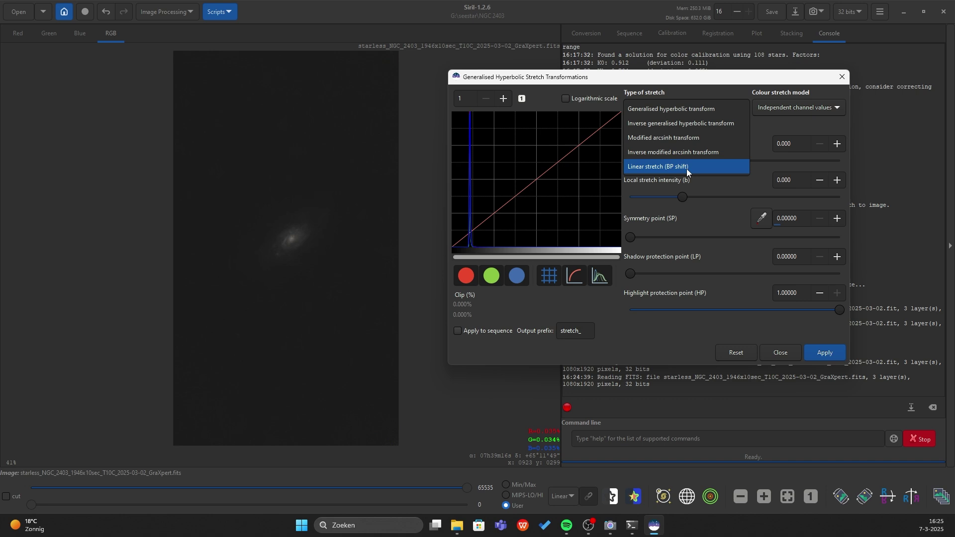
click(736, 189)
drag(645, 160, 648, 160)
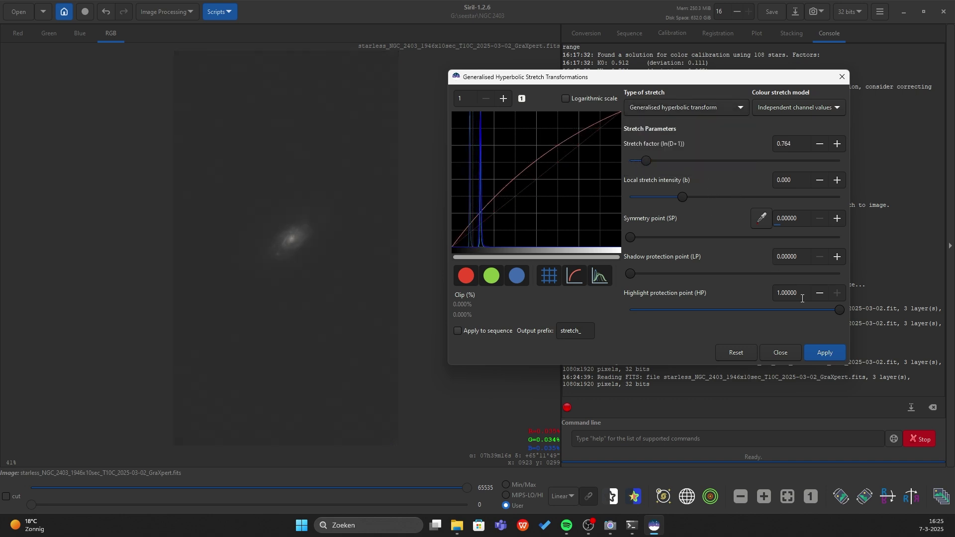
click(834, 354)
click(691, 107)
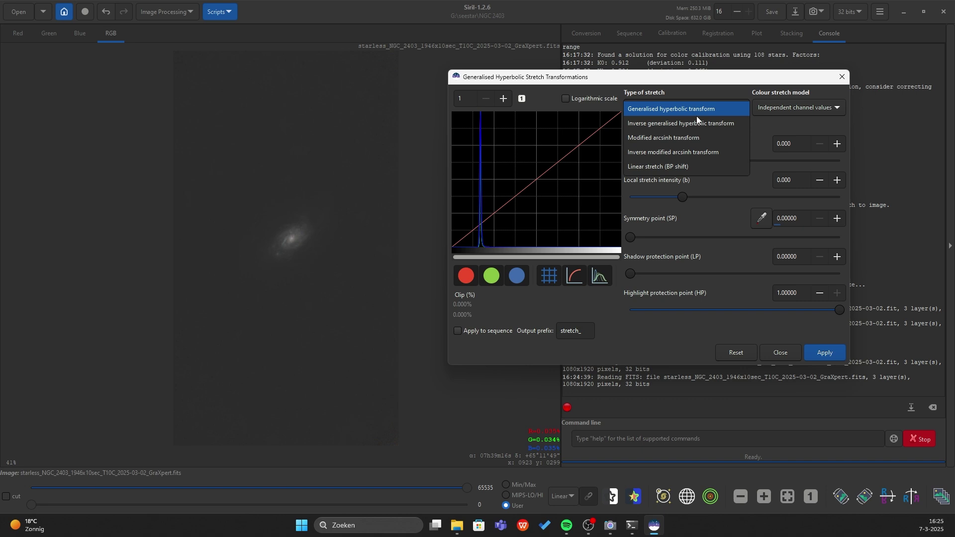
- Apply a Linear stretch (BP shift) with black point 0.14181 to darken the background
click(659, 167)
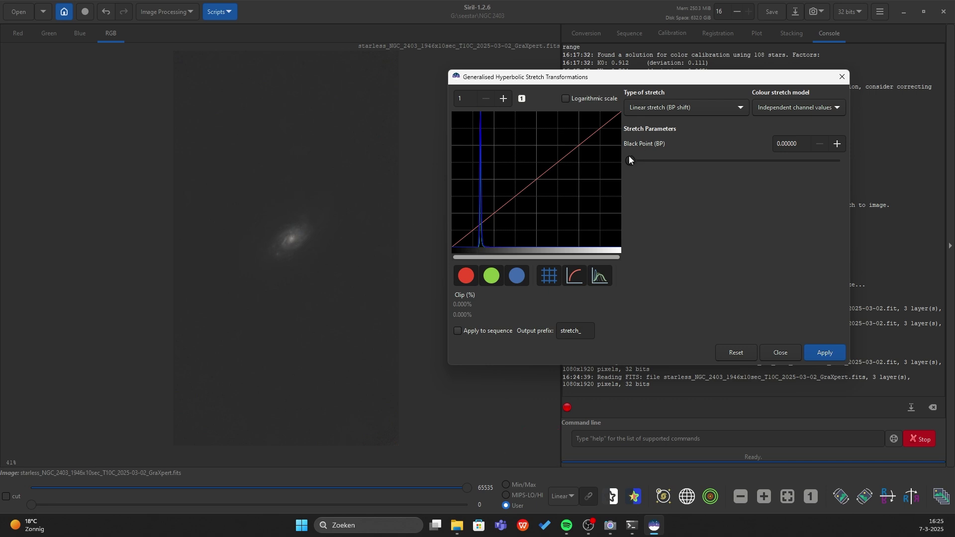
drag(629, 160, 654, 166)
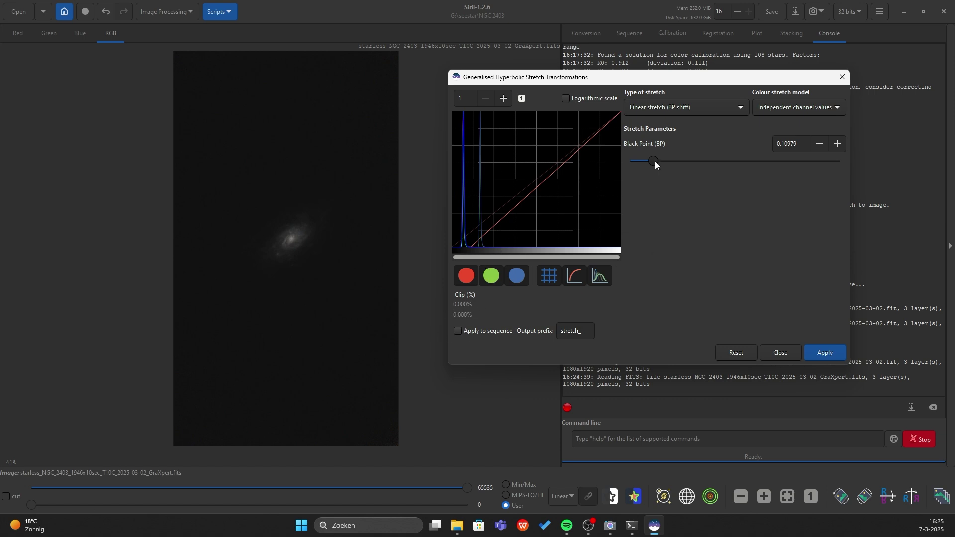
drag(653, 162, 667, 164)
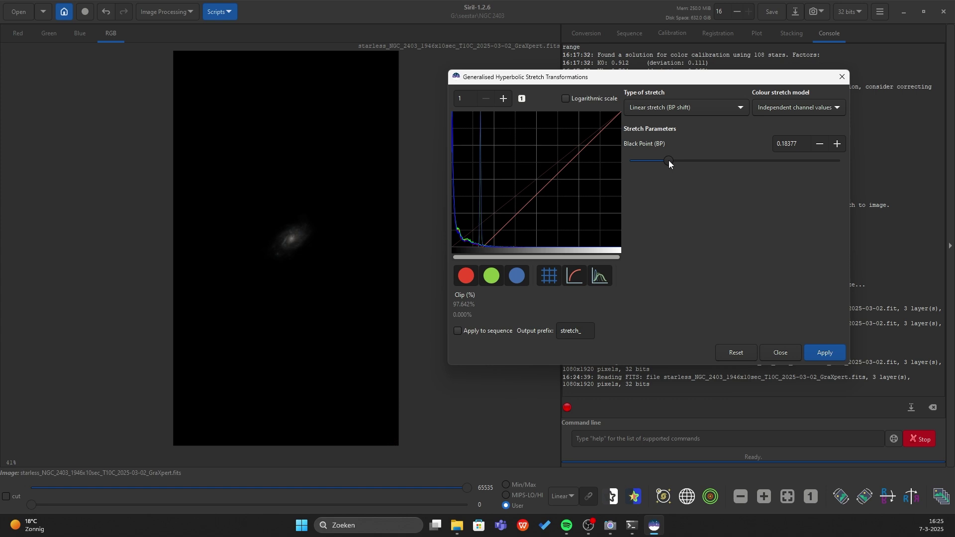
drag(669, 160, 661, 158)
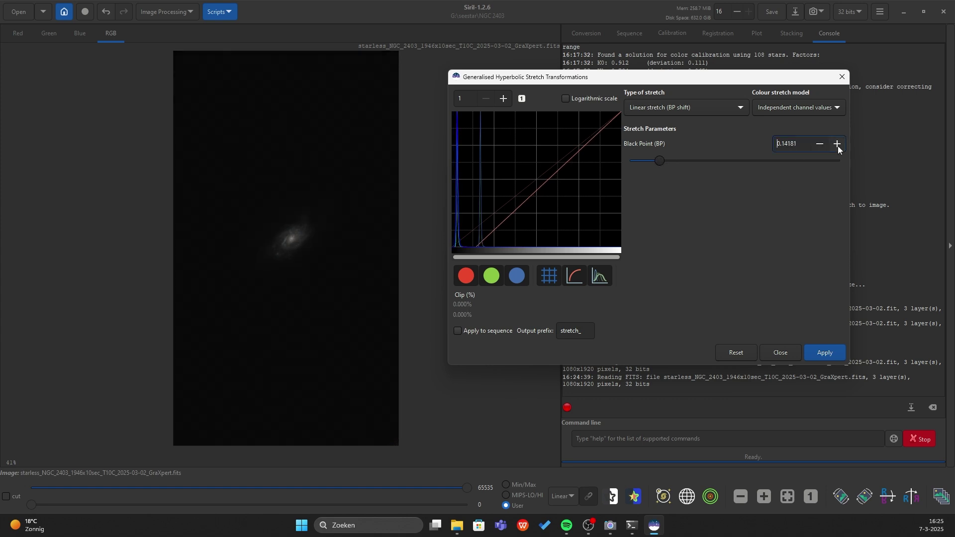
click(687, 107)
click(676, 52)
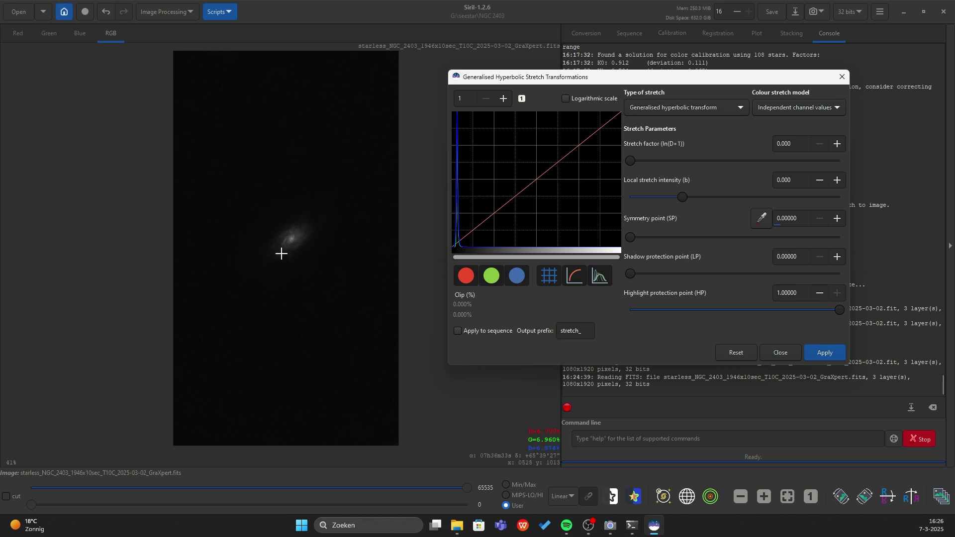
- Preview a stronger stretch factor, then apply a gentle hyperbolic stretch to the galaxy
click(292, 239)
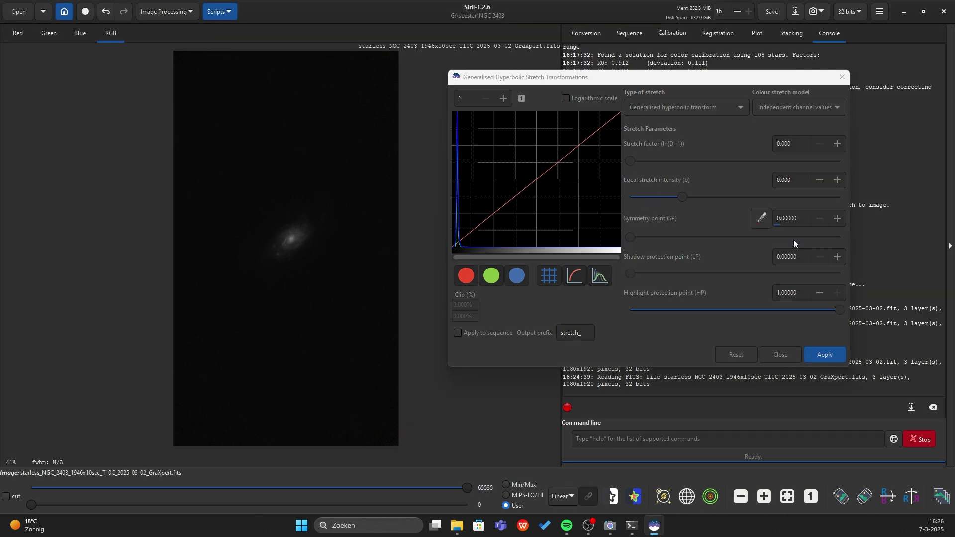
drag(631, 161, 601, 230)
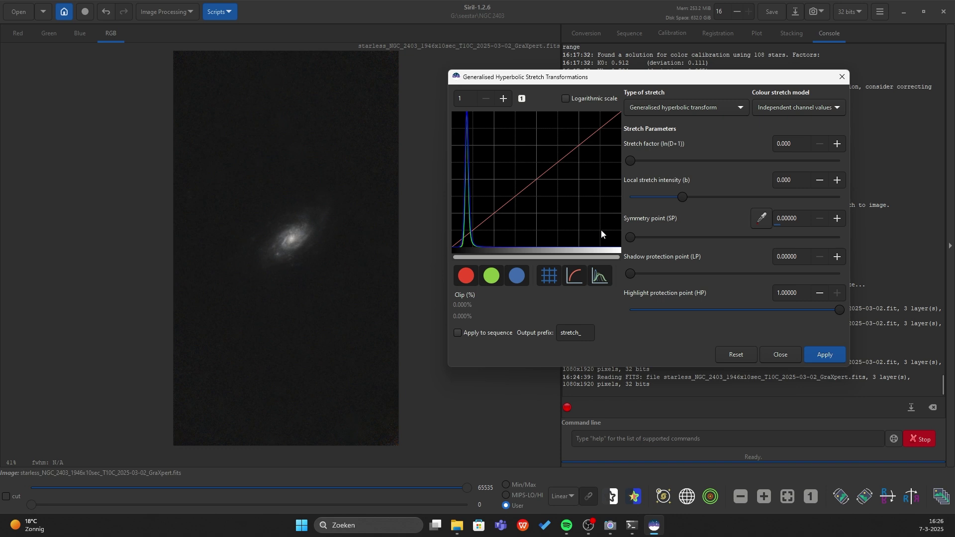
scroll(298, 247, up, 3)
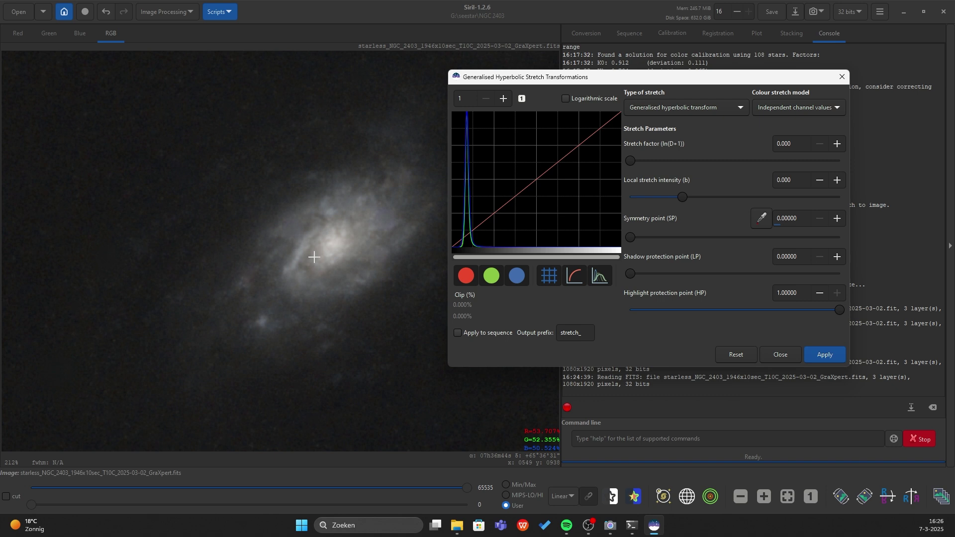
scroll(249, 239, down, 2)
scroll(268, 232, down, 1)
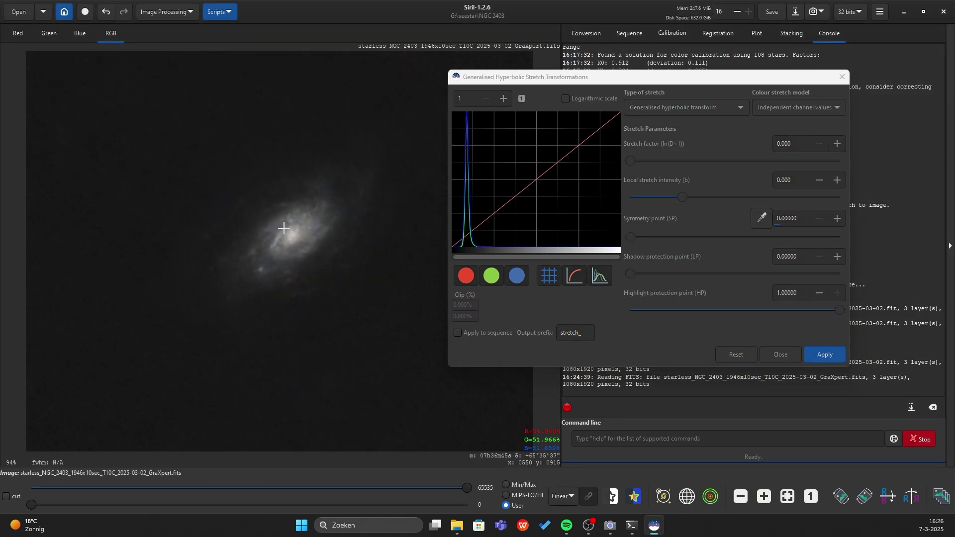
scroll(318, 234, down, 1)
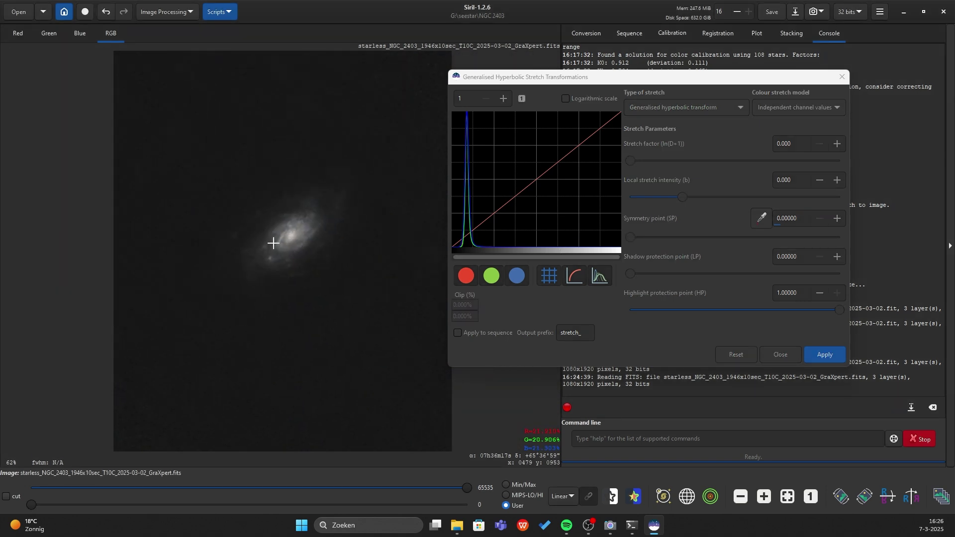
drag(630, 161, 646, 162)
click(825, 354)
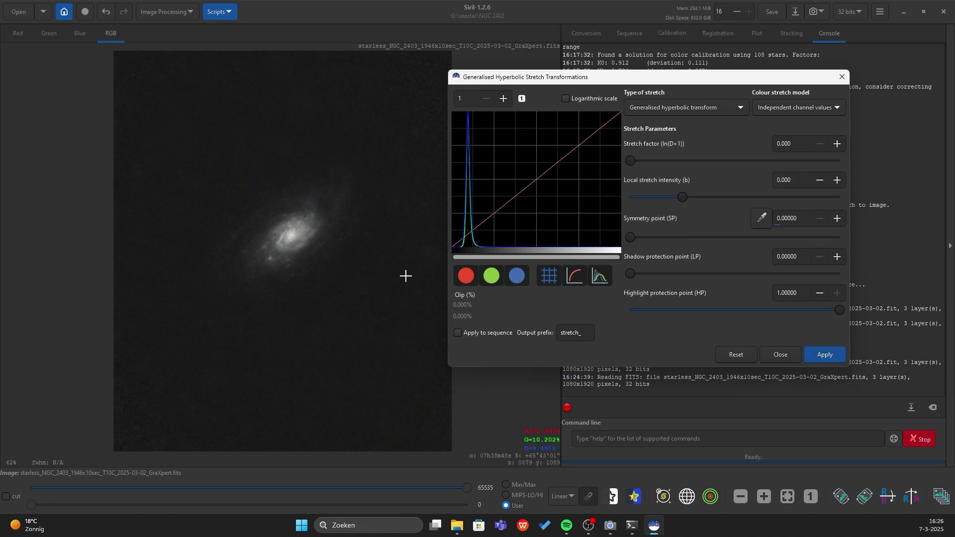
- Move the symmetry point from mid-histogram to maximum and back to zero while fine-tuning the stretch factor
click(537, 180)
click(755, 238)
mouse_move(829, 238)
mouse_down()
mouse_move(851, 238)
mouse_move(840, 238)
mouse_up()
mouse_move(631, 158)
mouse_down()
mouse_move(664, 163)
mouse_move(640, 161)
mouse_up()
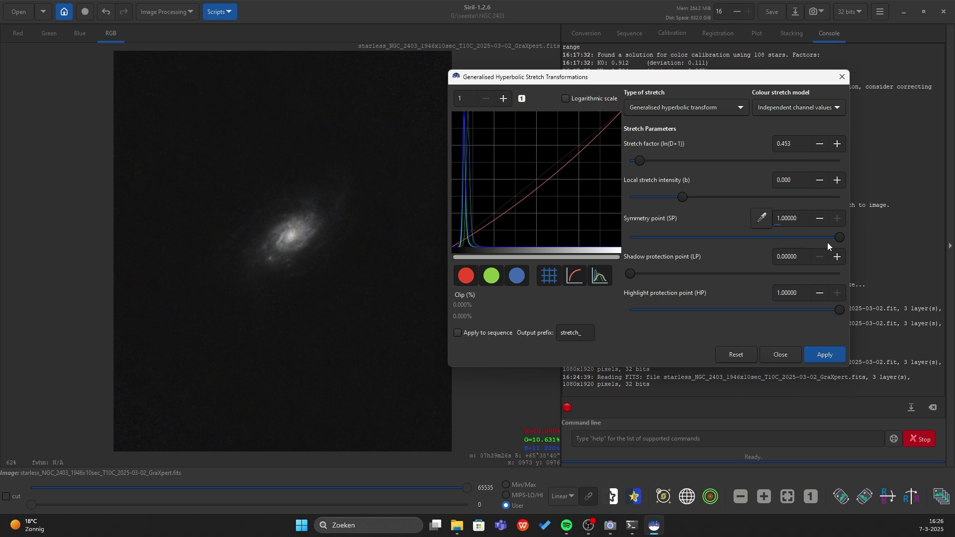
drag(761, 237, 587, 243)
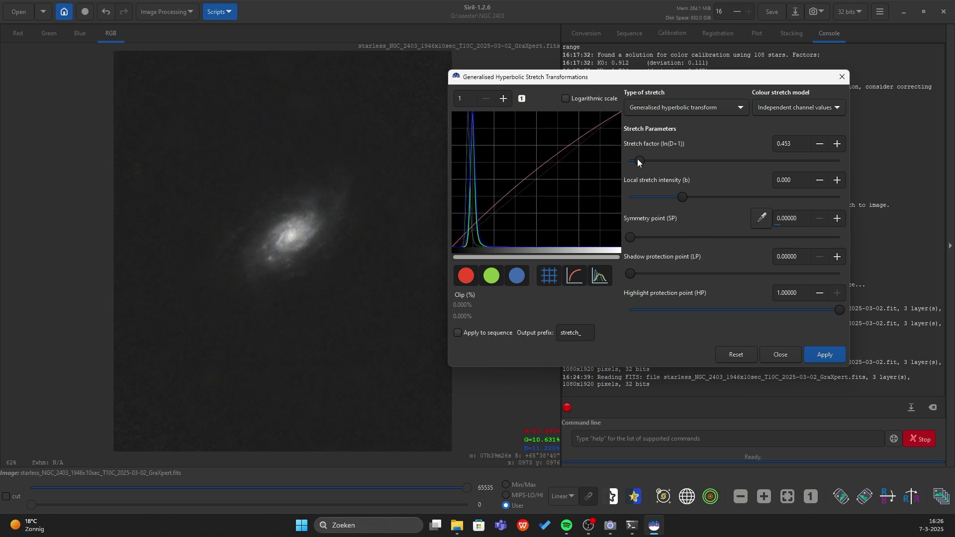
drag(640, 161, 642, 159)
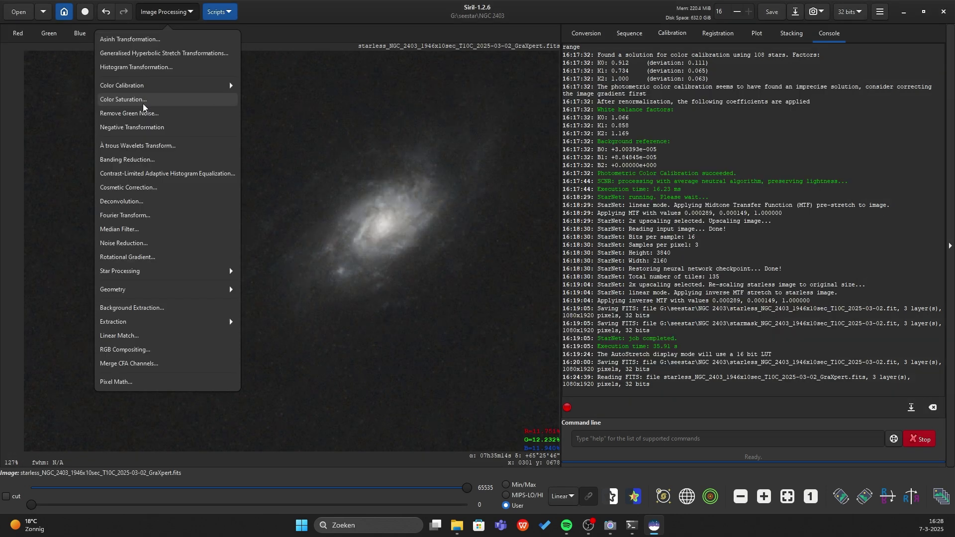
- Apply colour saturation with background factor 2.00 and amount 0.95 to the galaxy
click(144, 104)
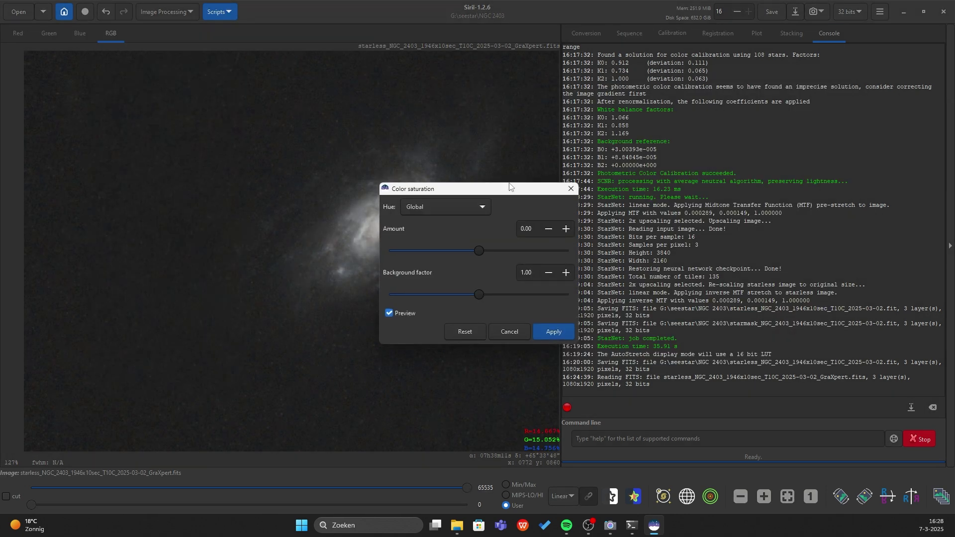
drag(506, 191, 596, 133)
drag(568, 238, 659, 236)
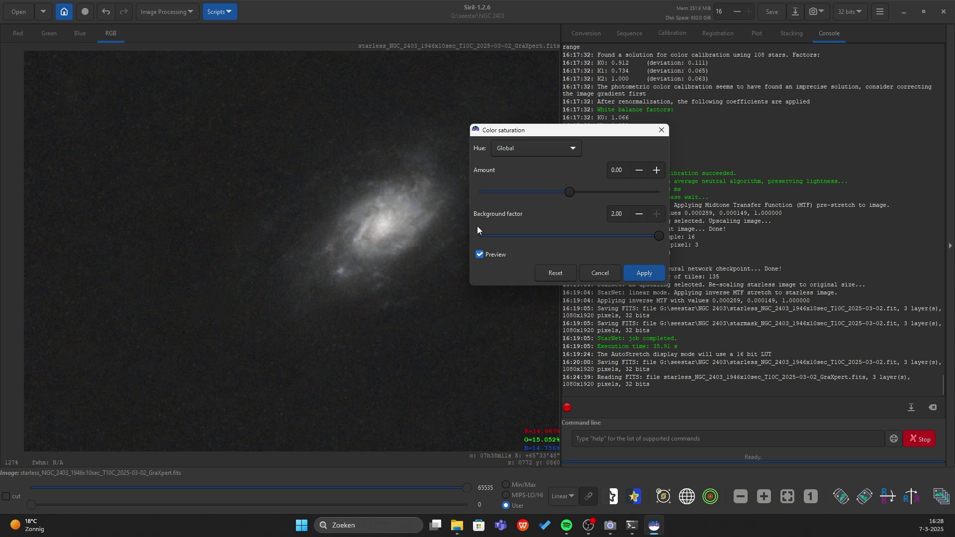
drag(613, 193, 652, 195)
click(645, 273)
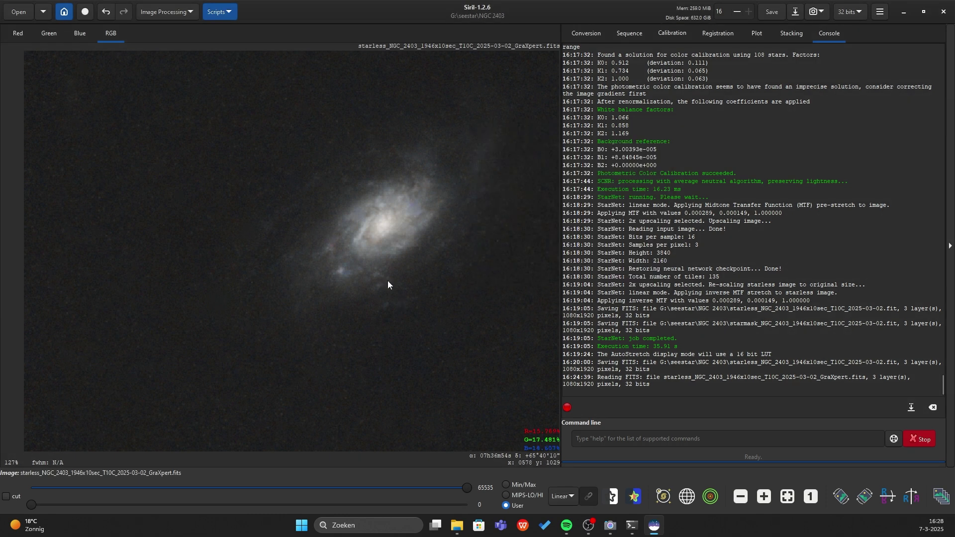
- Start a Save As for the image and show the list of file formats
scroll(386, 264, up, 4)
scroll(369, 318, down, 6)
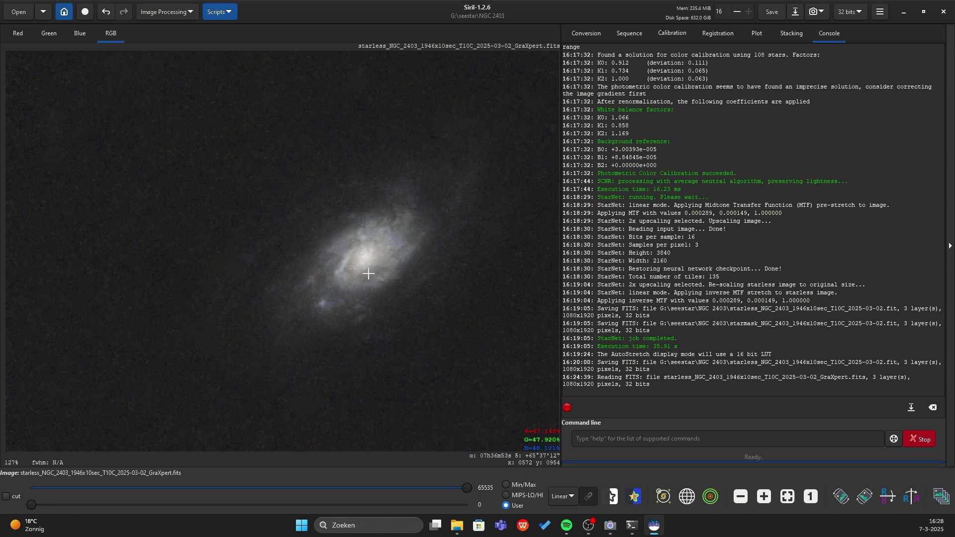
scroll(372, 297, down, 2)
key(ctrl+shift+s)
click(658, 428)
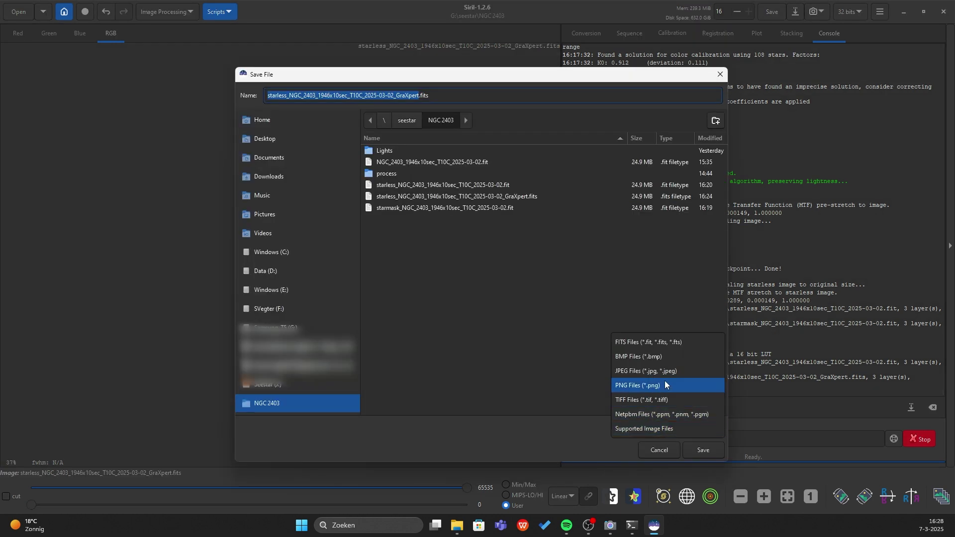
- Save the galaxy as the 32-bit TIFF starless.tif, then switch to File Explorer
click(656, 404)
key(shift+End)
key(Delete)
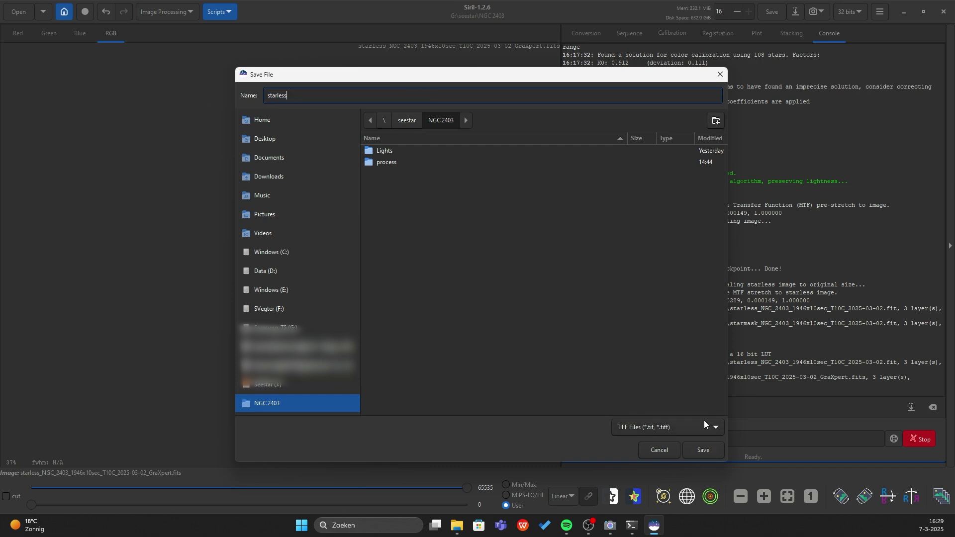
click(704, 450)
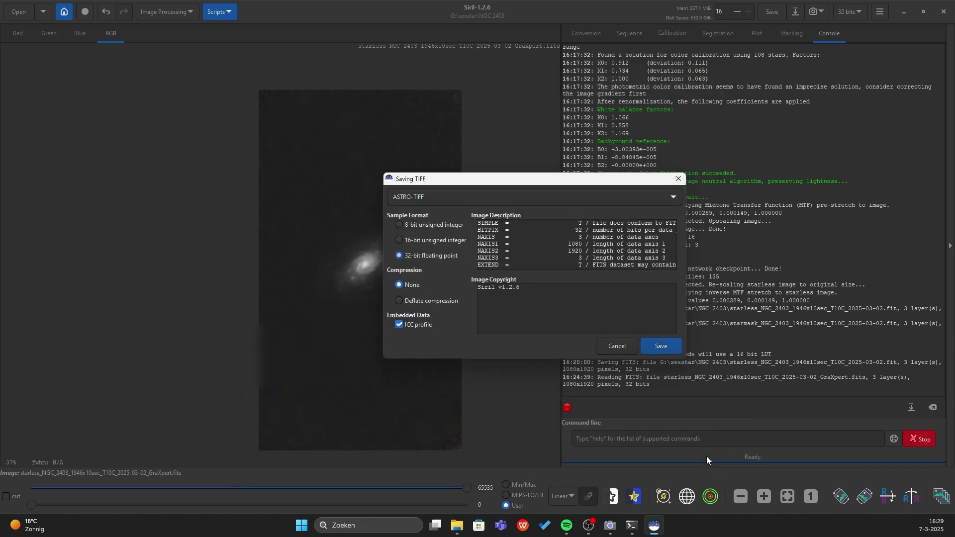
click(662, 347)
scroll(328, 274, up, 5)
scroll(443, 256, down, 4)
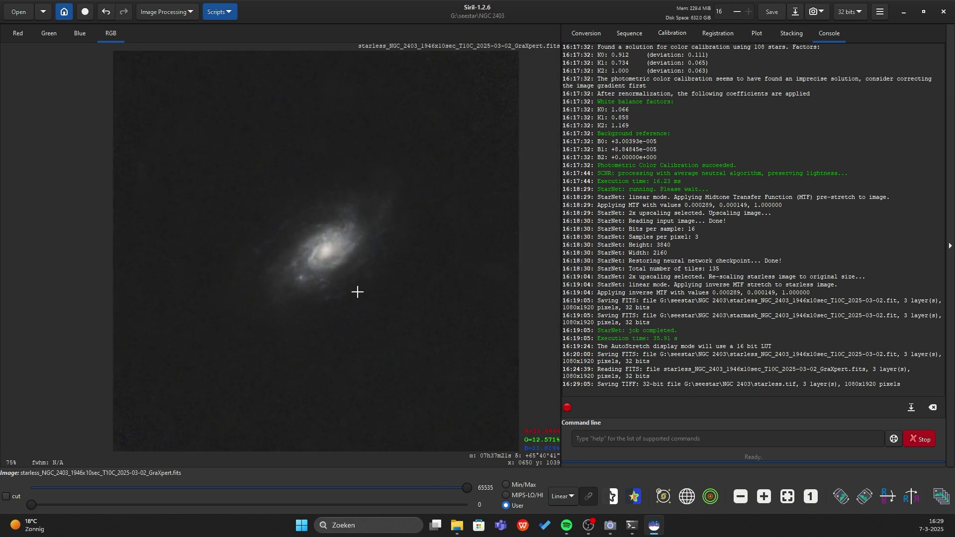
key(alt+Tab)
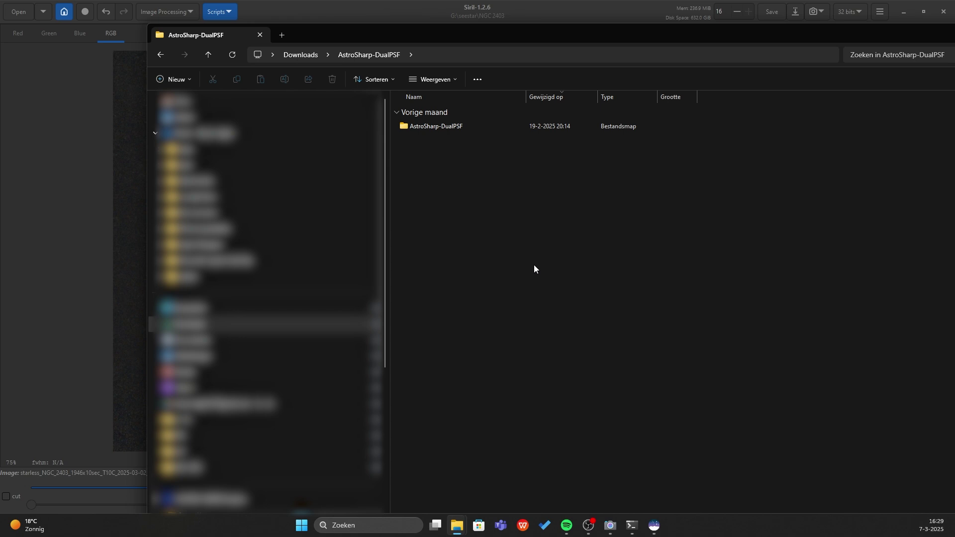
- Open the inner AstroSharp-DualPSF folder and launch the AstroSharp application from it
double_click(458, 128)
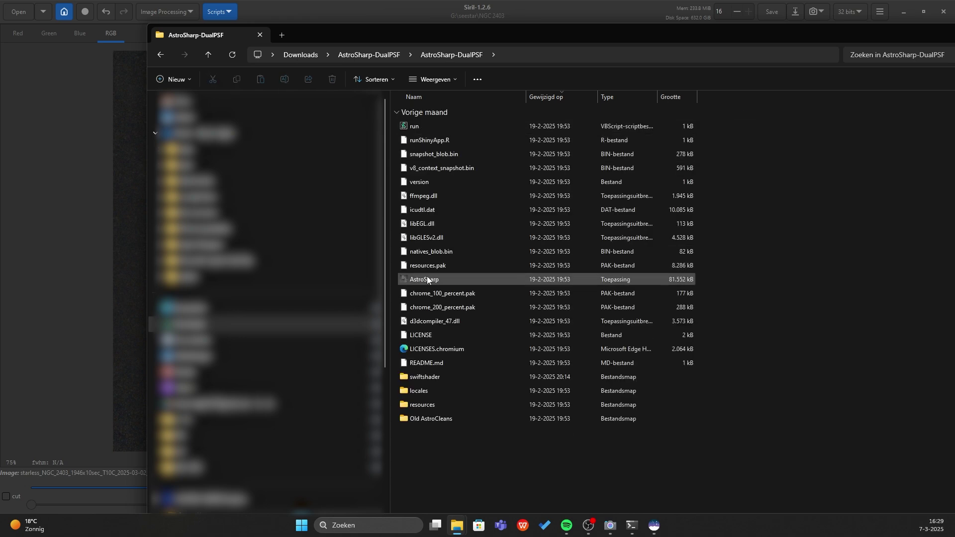
double_click(437, 282)
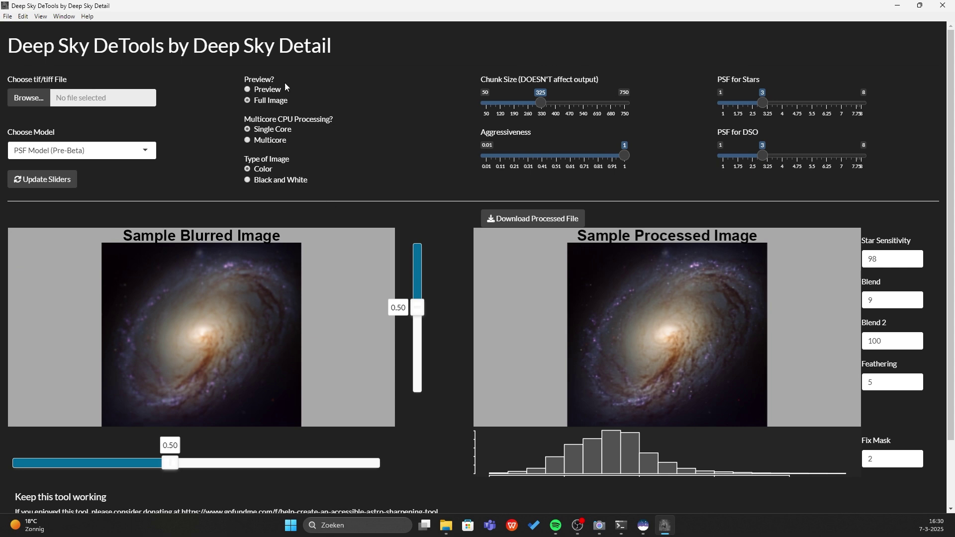
- Load starless.tif with the Second Beta model and aggressiveness lowered to 0.41
click(80, 151)
click(60, 185)
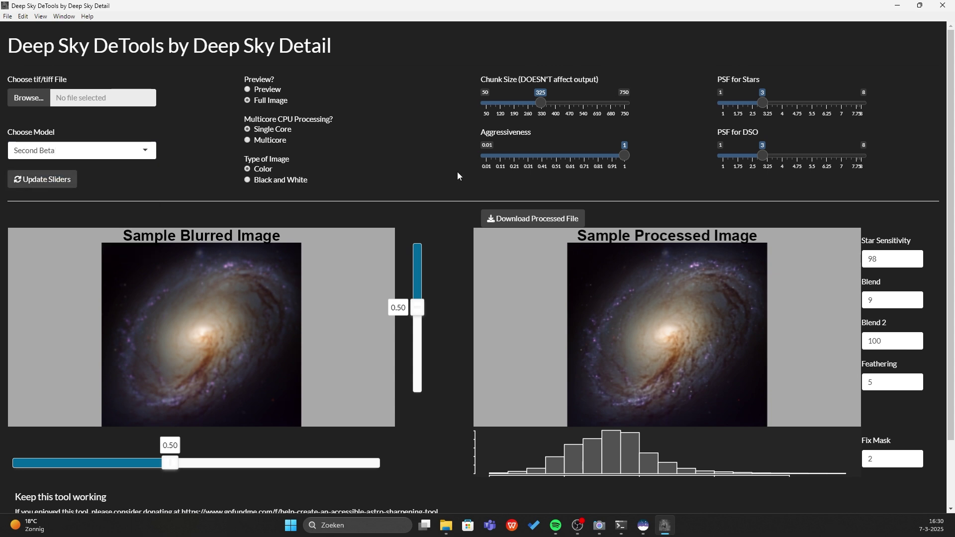
click(26, 105)
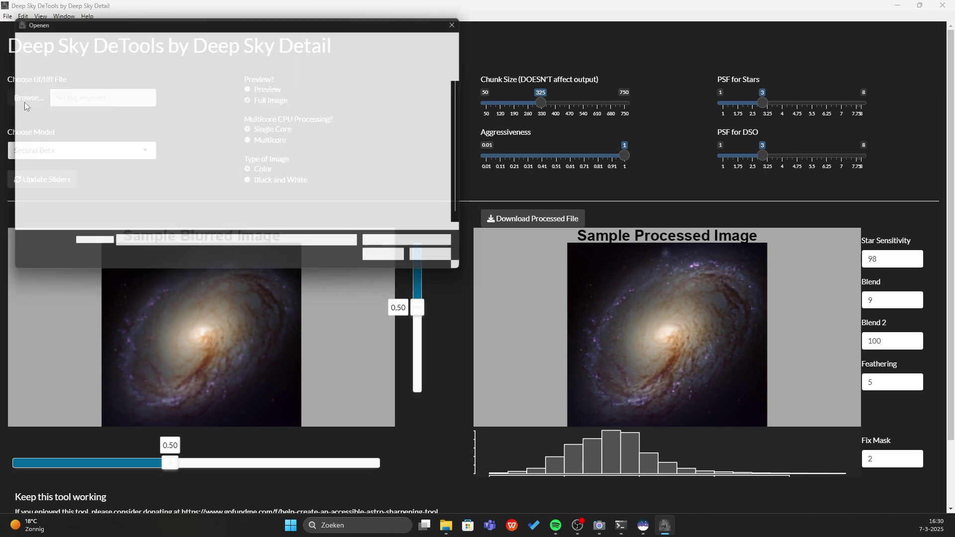
click(383, 251)
click(556, 156)
drag(557, 164, 543, 163)
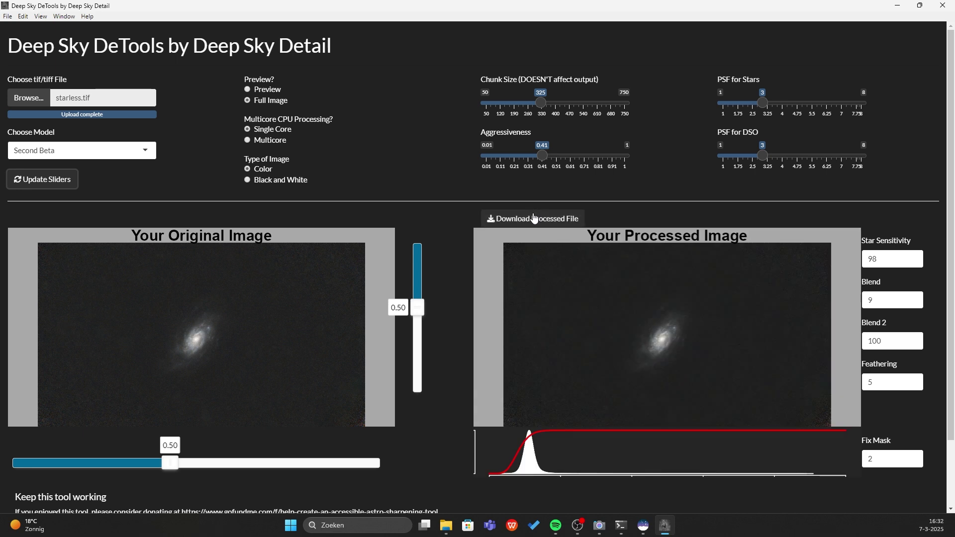
- Download the sharpened result as Processed_2025-03-07 and close the photo viewer
click(551, 224)
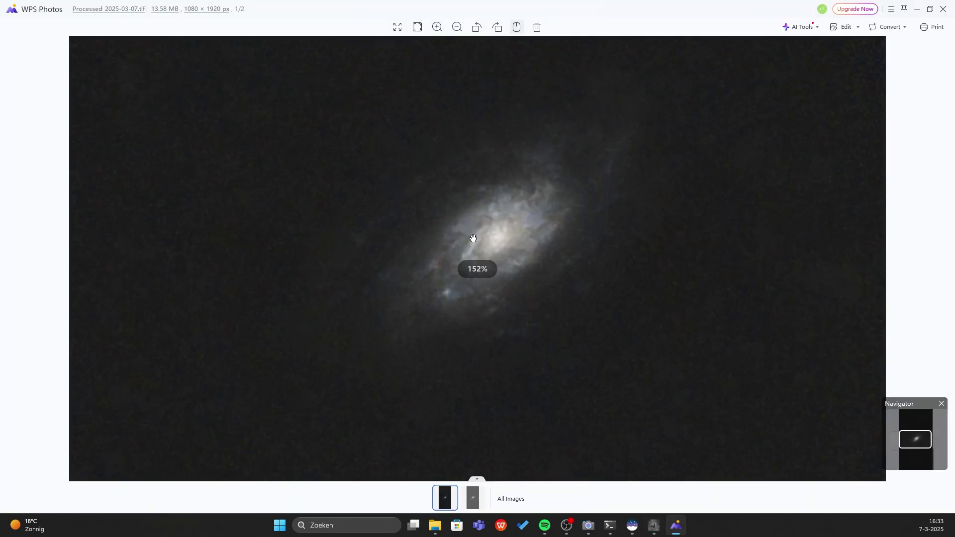
key(Right)
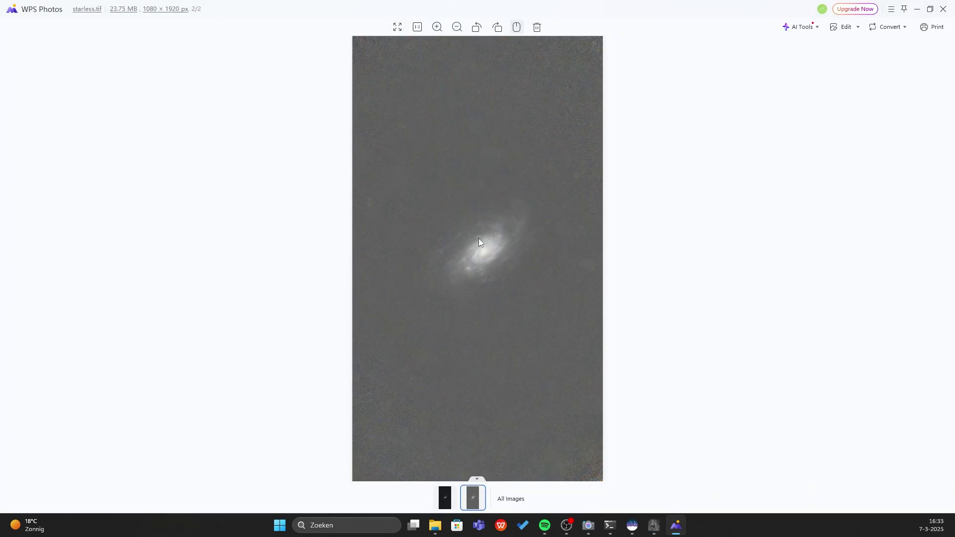
key(Left)
click(944, 9)
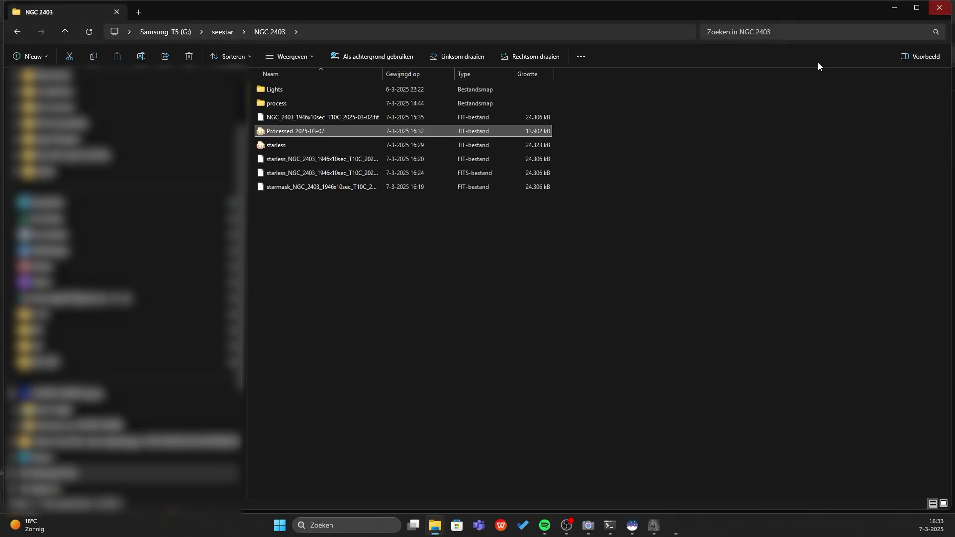
click(376, 277)
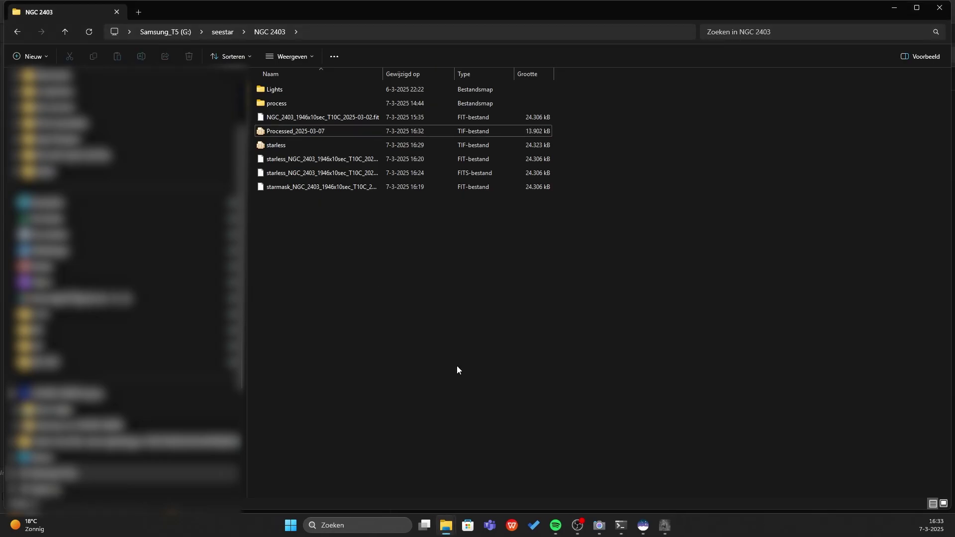
- Back in Siril, open Processed_2025-03-07.tif and show it with linear display
click(650, 533)
key(ctrl+o)
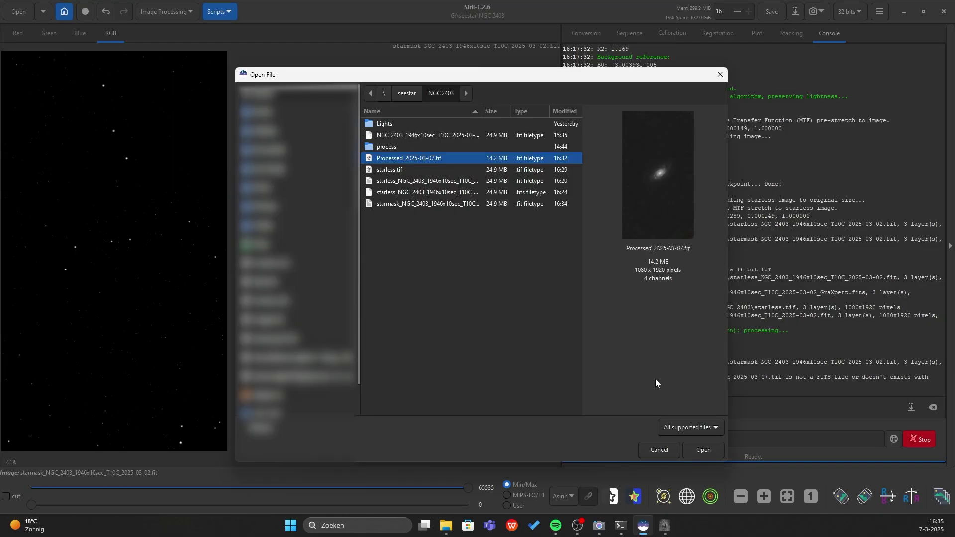
click(697, 450)
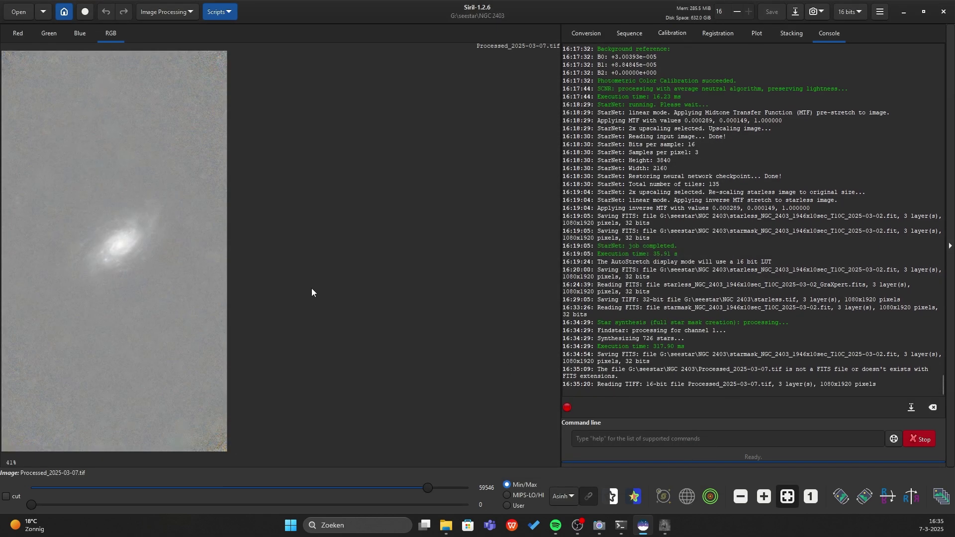
click(562, 496)
click(575, 391)
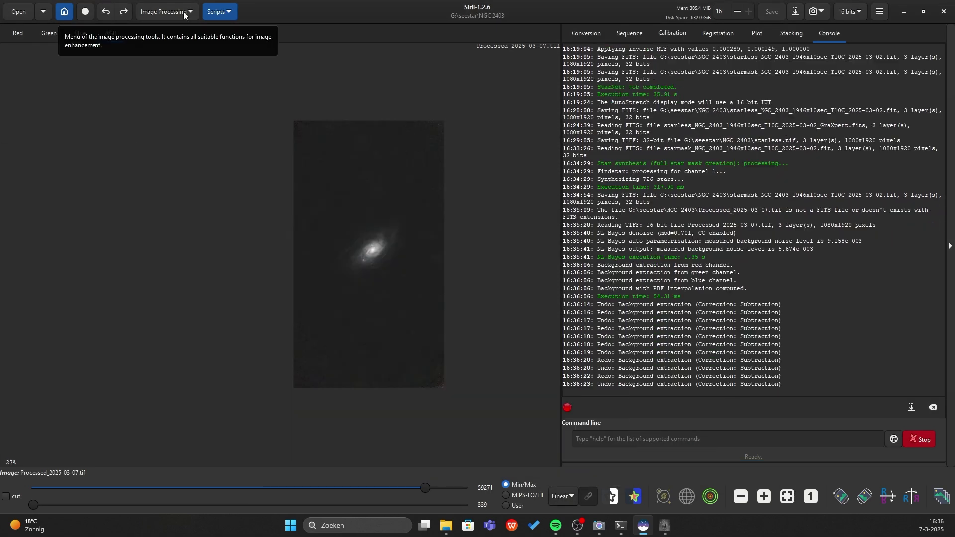
- Begin saving the image in FITS format as Processed_2025-03-07.fit
click(796, 11)
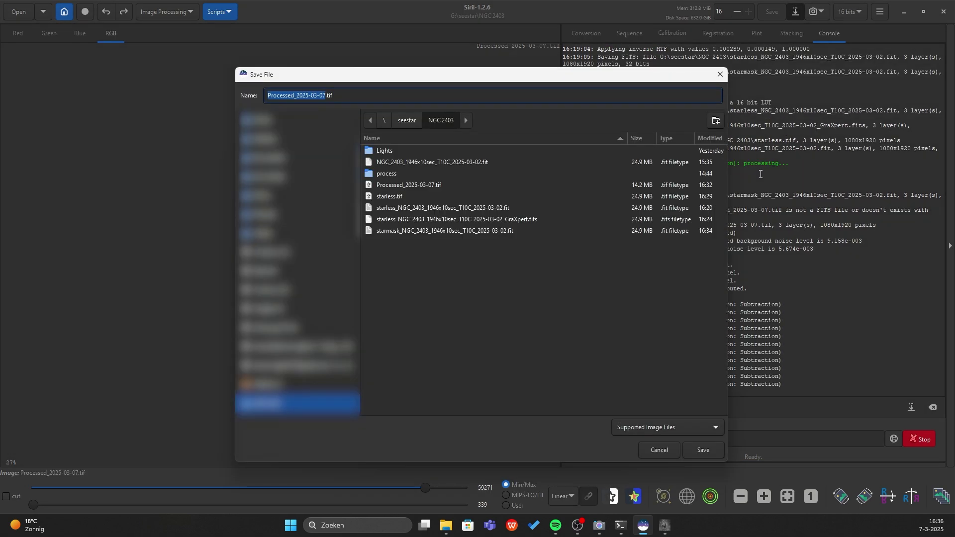
click(659, 433)
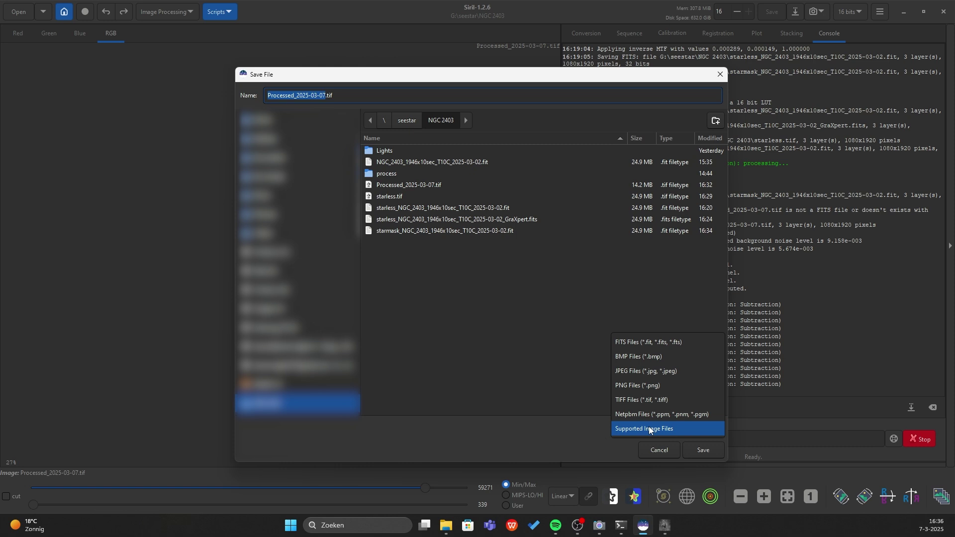
click(660, 344)
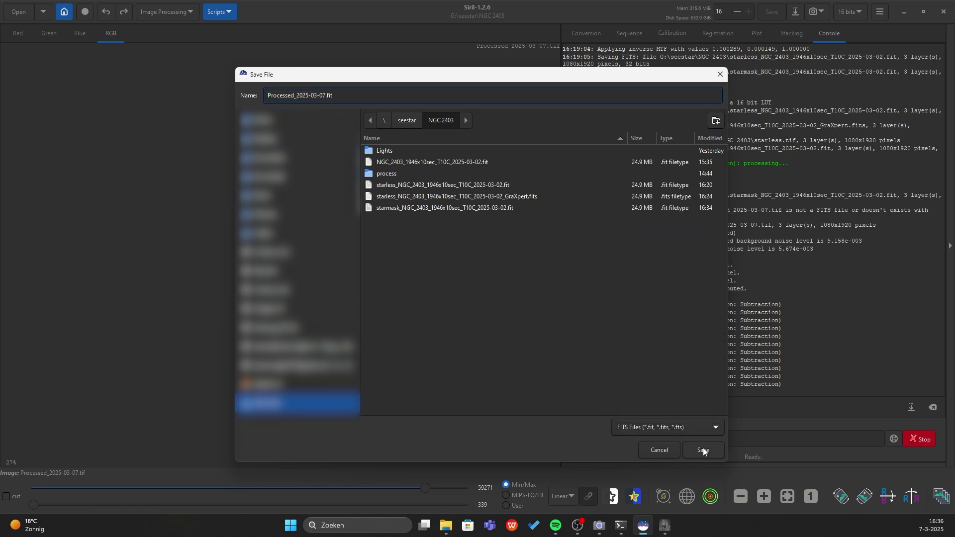
- Save Processed_2025-03-07.fit, keeping the linear display mode
click(703, 450)
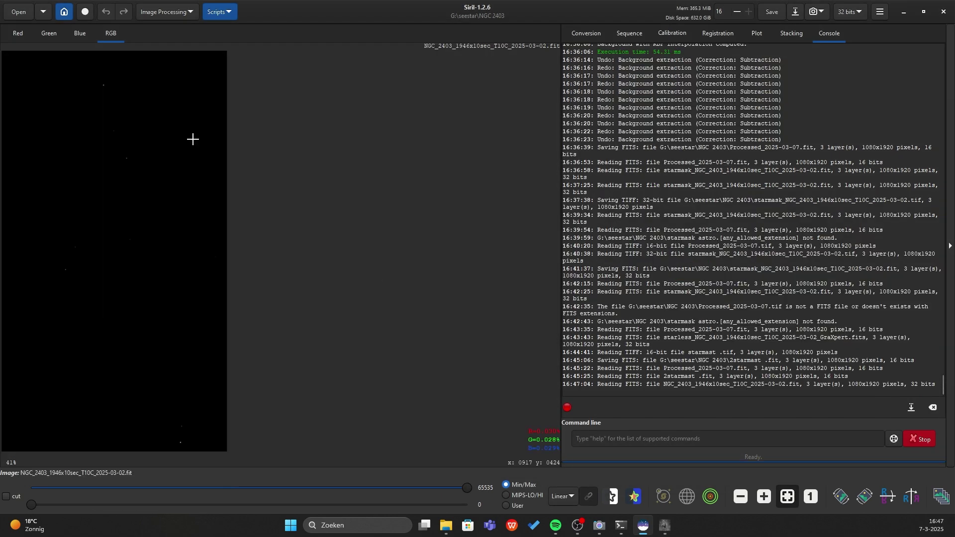
click(562, 496)
click(562, 390)
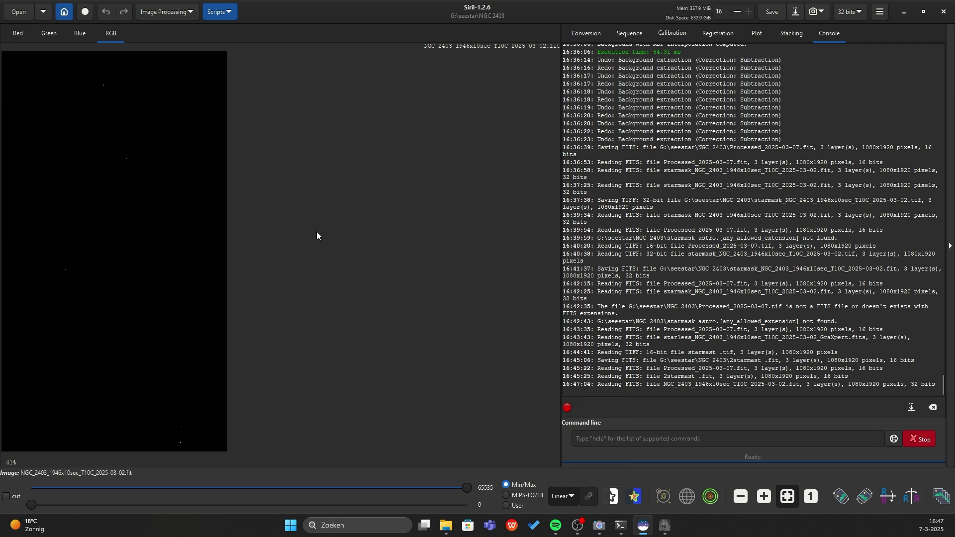
- Stretch the star mask strongly with Generalised Hyperbolic Stretch, stretch factor about 6.2
click(195, 18)
click(158, 54)
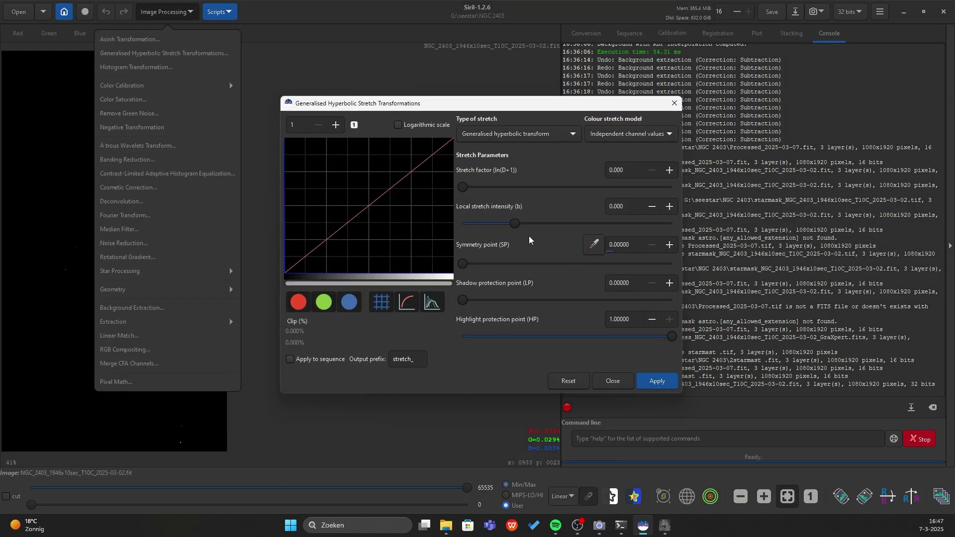
drag(463, 187, 495, 192)
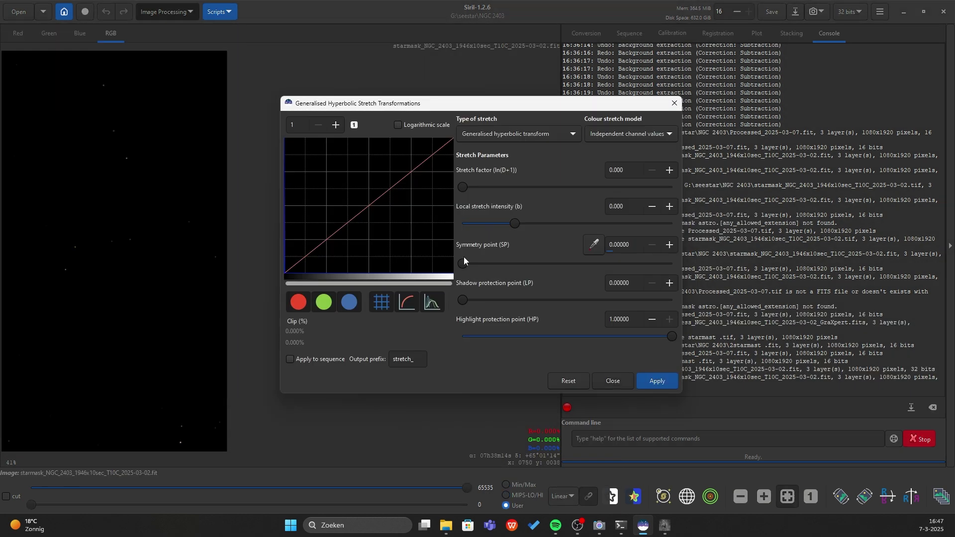
drag(463, 187, 595, 193)
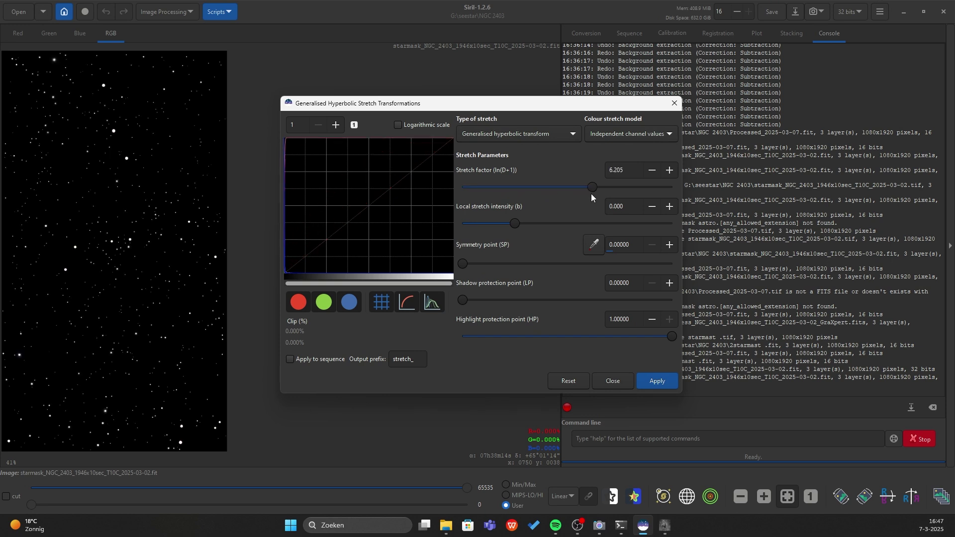
- Save the star mask over the existing 2starmast .fit as 16-bit unsigned
key(ctrl+shift+s)
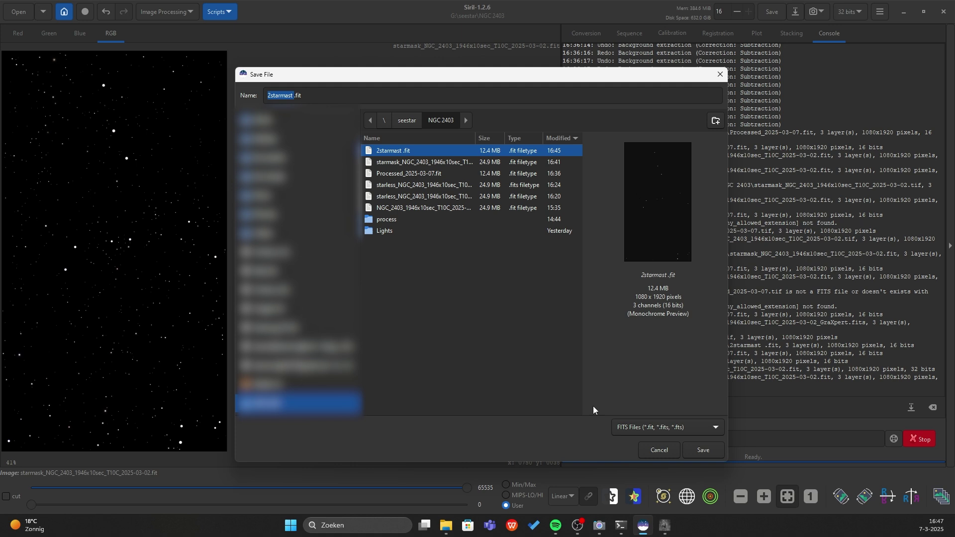
click(701, 451)
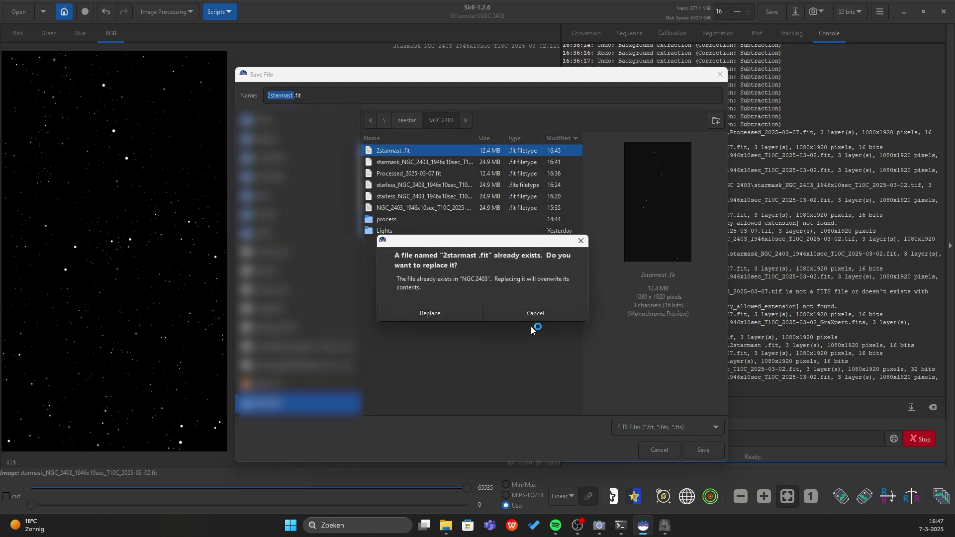
click(463, 314)
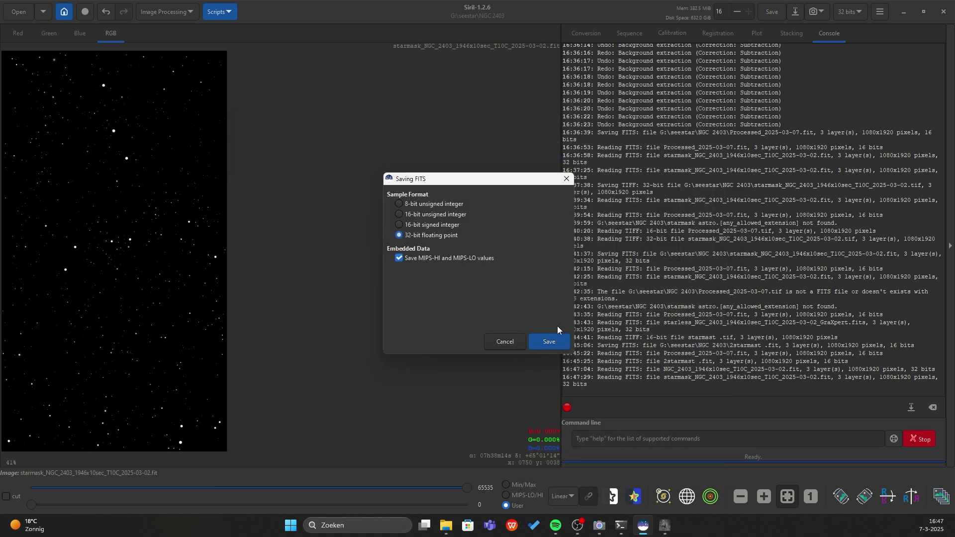
click(437, 218)
click(552, 343)
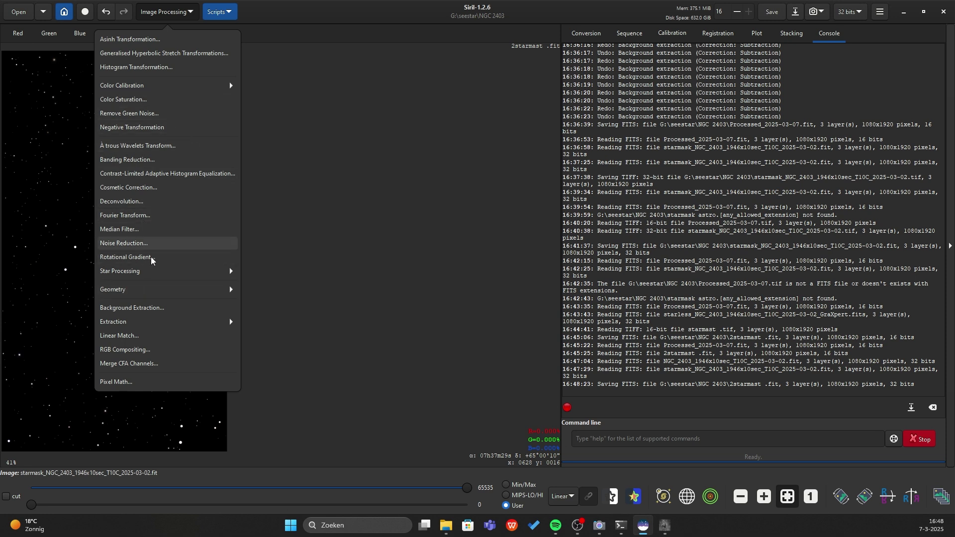
- In Star Recomposition, load Processed_2025-03-07.fit as background and 2starmast .fit as the stars
click(157, 272)
click(134, 70)
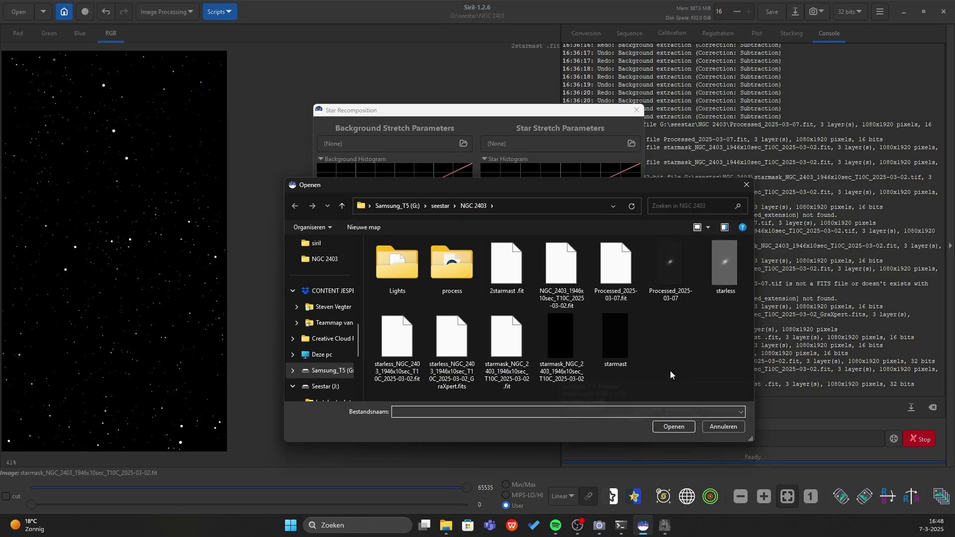
click(616, 269)
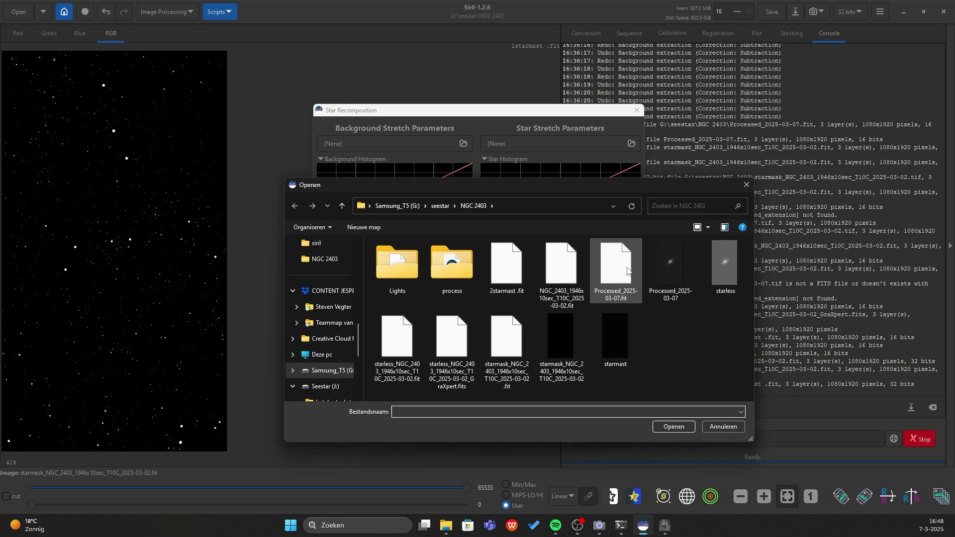
click(664, 428)
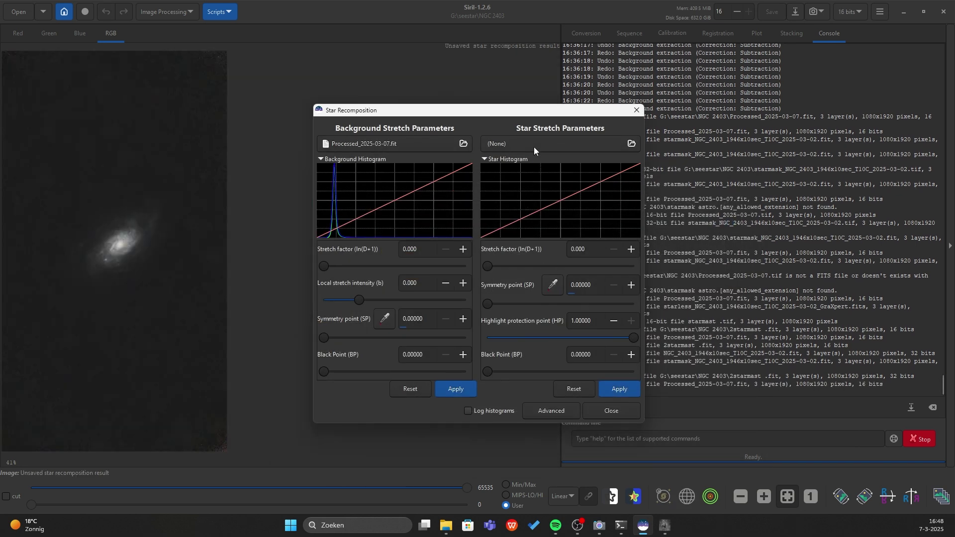
click(535, 146)
click(522, 286)
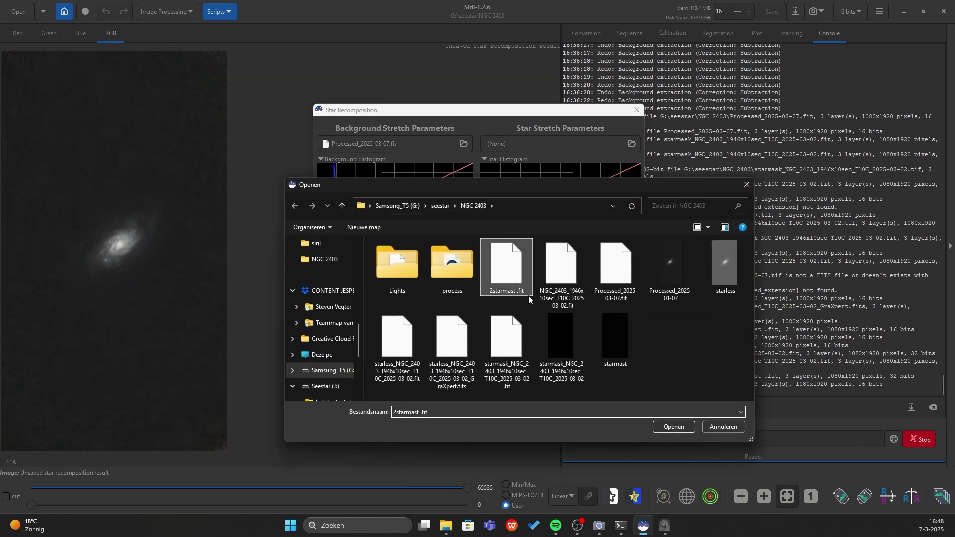
click(672, 427)
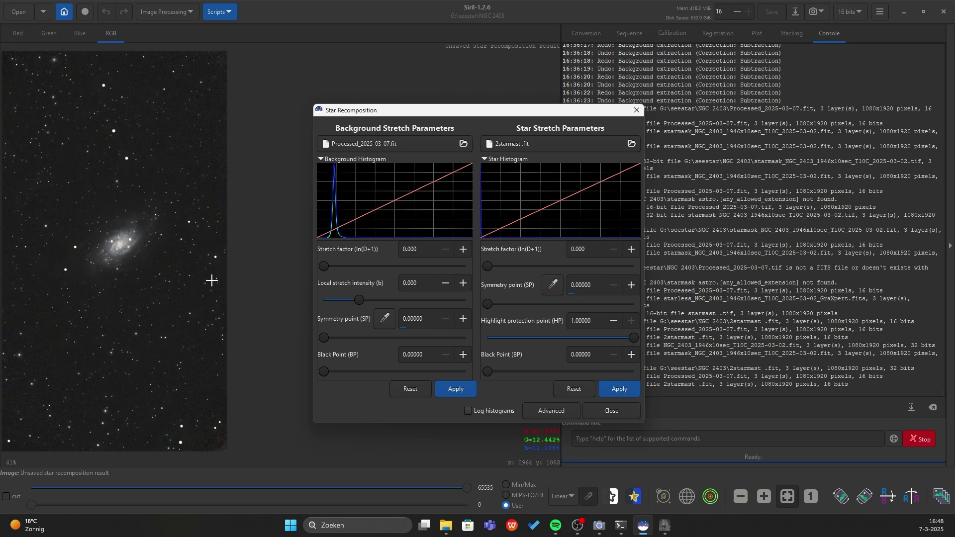
- Try star stretch and symmetry settings, inspect the galaxy, then raise the star stretch to about 4.2
drag(489, 266, 529, 267)
drag(489, 304, 573, 304)
mouse_move(526, 269)
mouse_down()
mouse_move(476, 268)
mouse_move(508, 266)
mouse_up()
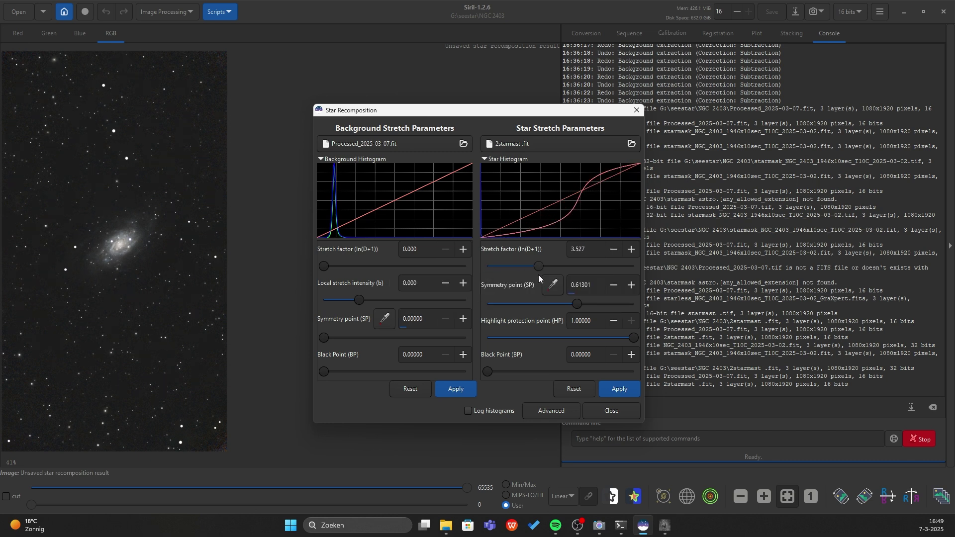
scroll(111, 257, up, 4)
drag(144, 259, 192, 274)
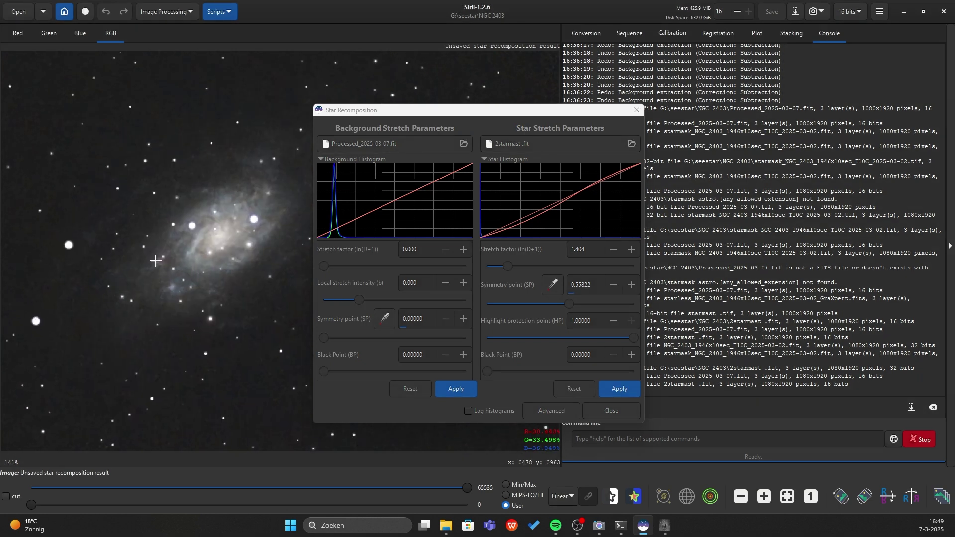
scroll(155, 260, down, 4)
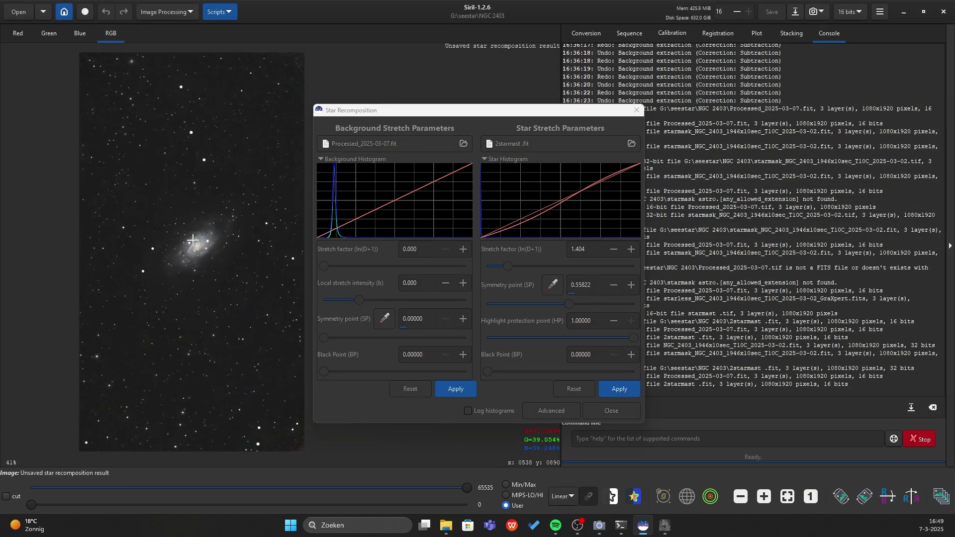
drag(192, 240, 192, 229)
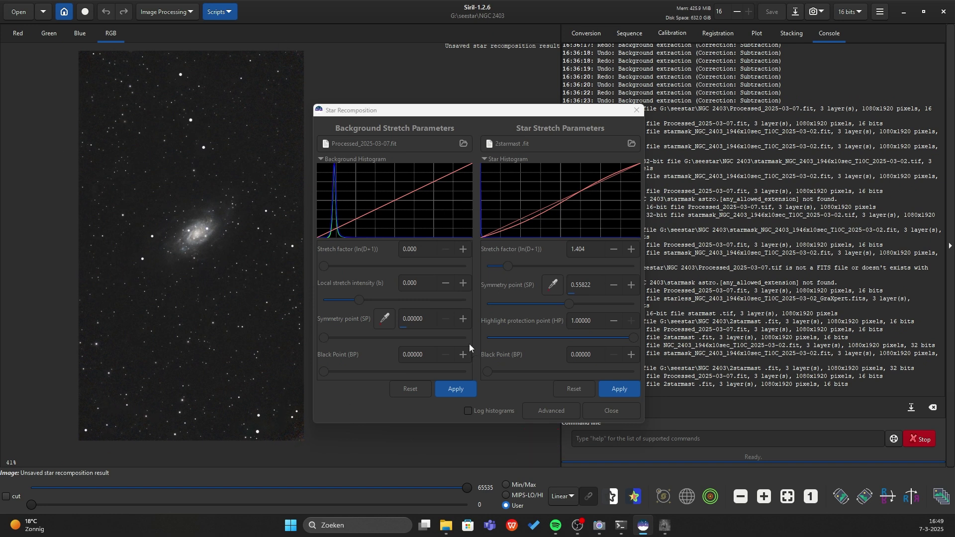
click(509, 265)
drag(510, 265, 549, 271)
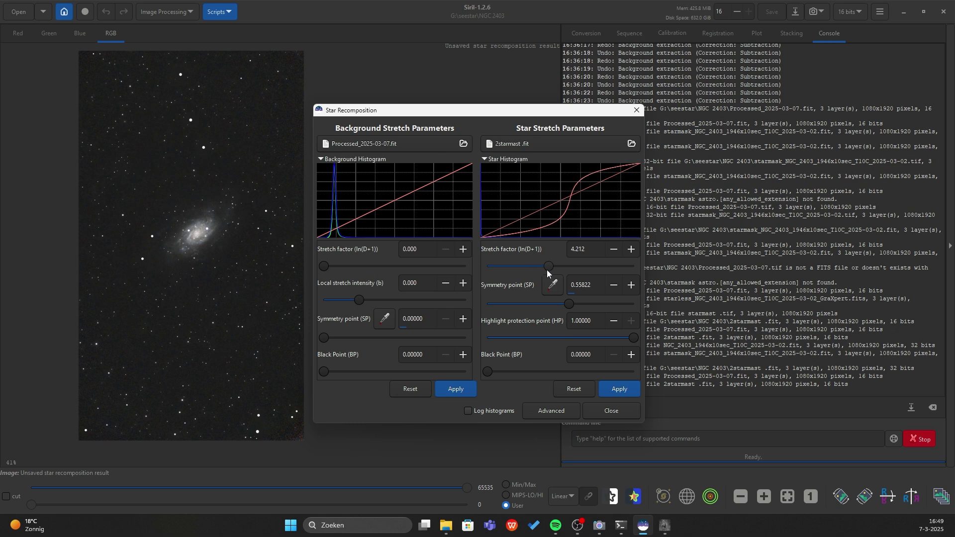
- Close the recomposition window and zoom and pan around the recombined galaxy
click(348, 335)
scroll(348, 335, up, 4)
scroll(373, 228, up, 6)
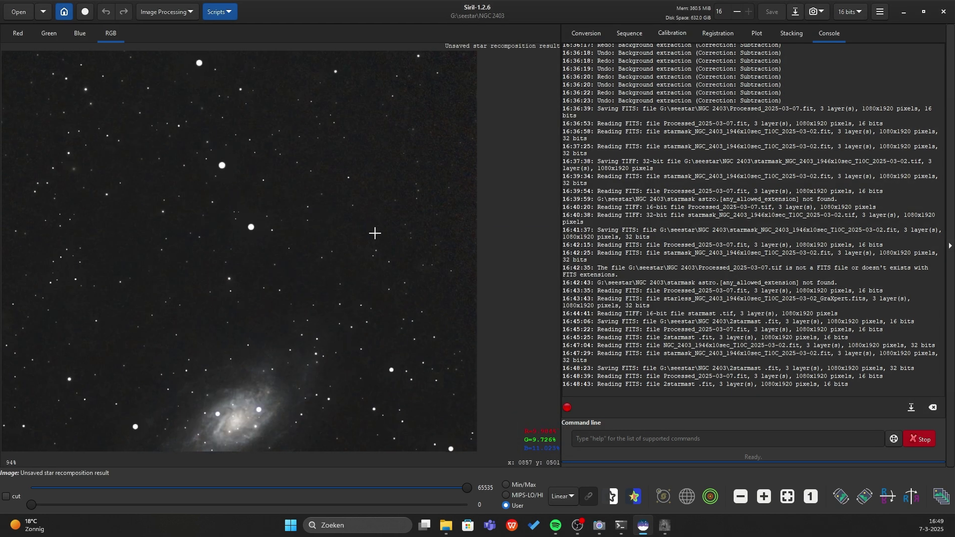
drag(223, 211, 418, 183)
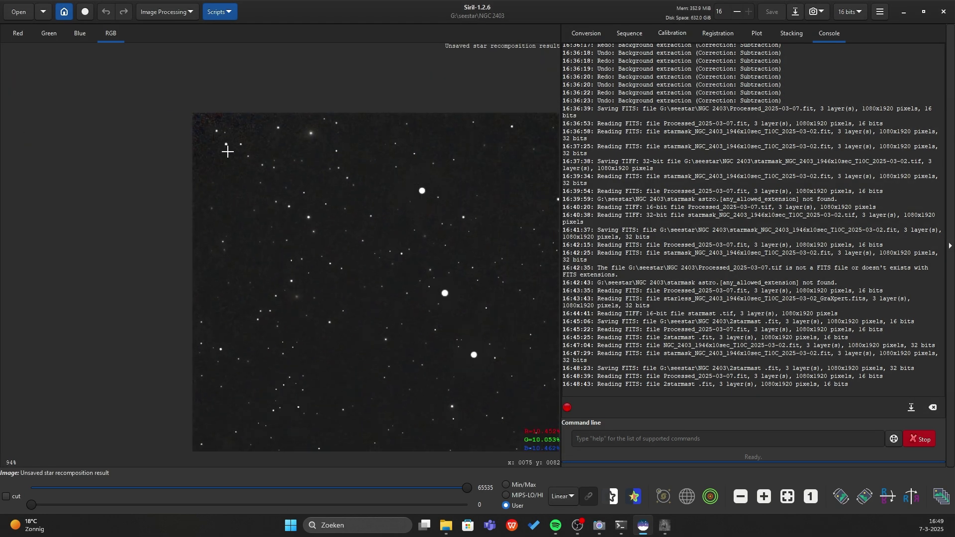
scroll(315, 187, down, 3)
scroll(331, 271, up, 1)
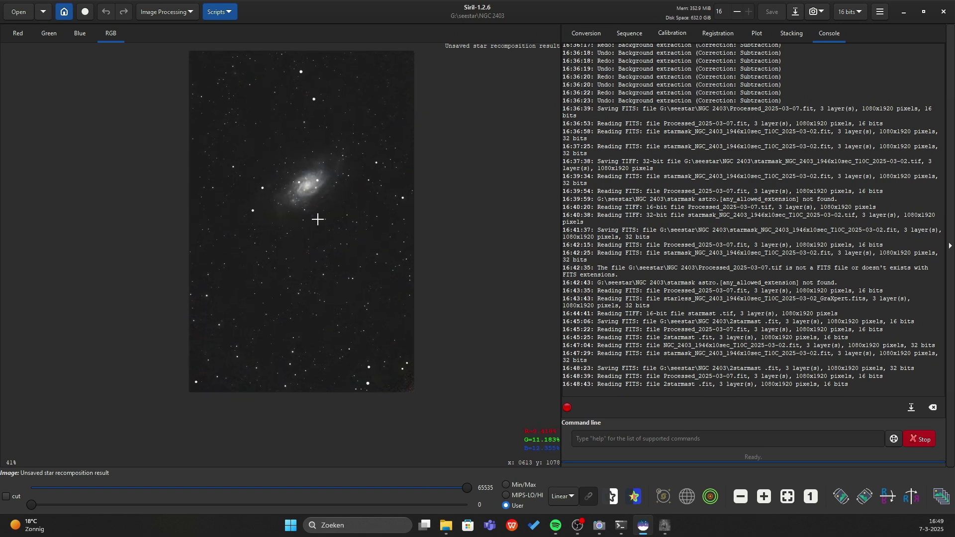
scroll(320, 214, down, 1)
scroll(338, 238, up, 2)
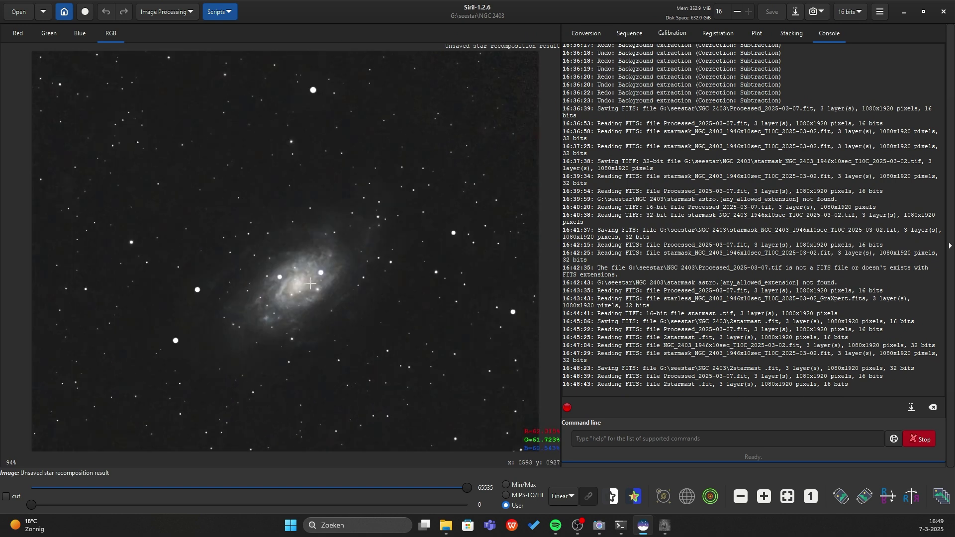
scroll(311, 284, up, 2)
scroll(324, 293, down, 5)
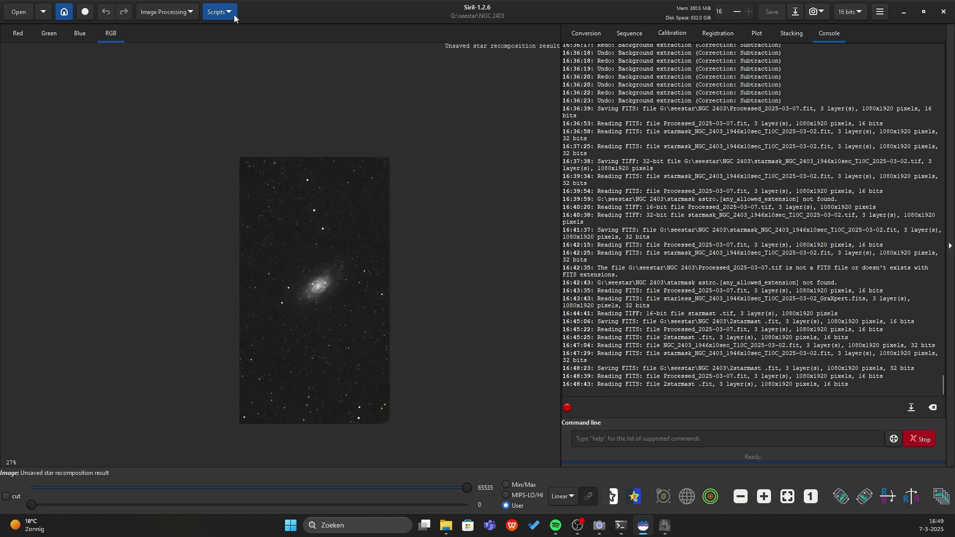
- Apply a gentle Generalised Hyperbolic Stretch with a very low stretch factor and close it
click(167, 12)
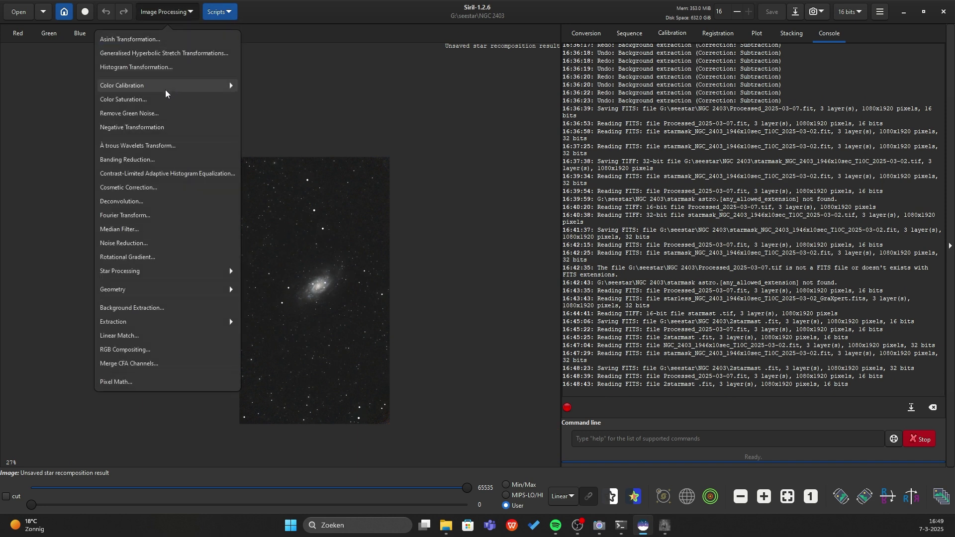
click(174, 55)
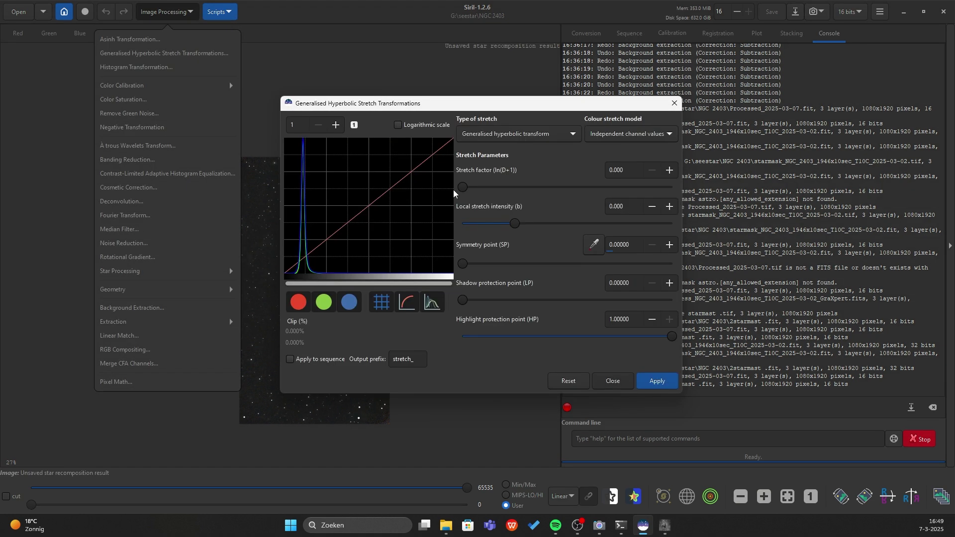
drag(460, 108, 591, 68)
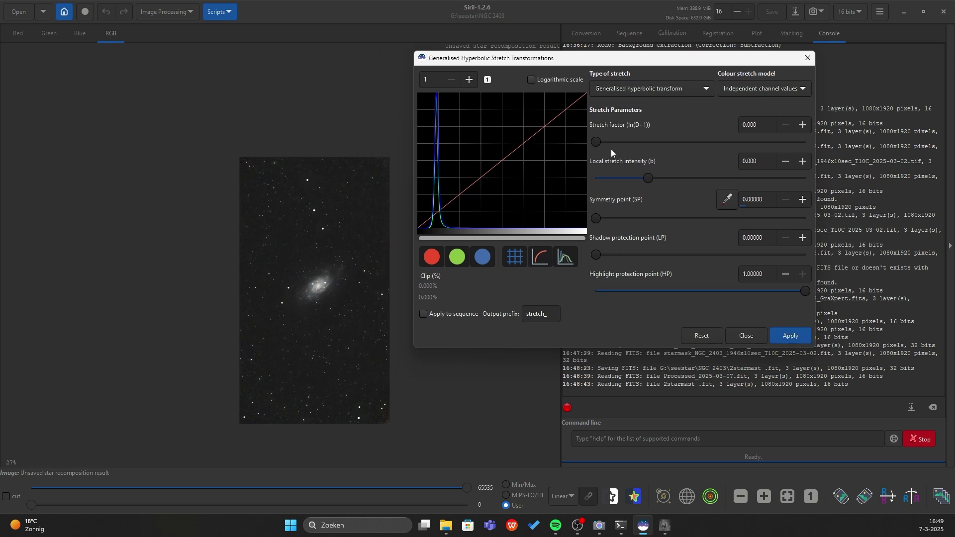
drag(606, 144, 607, 142)
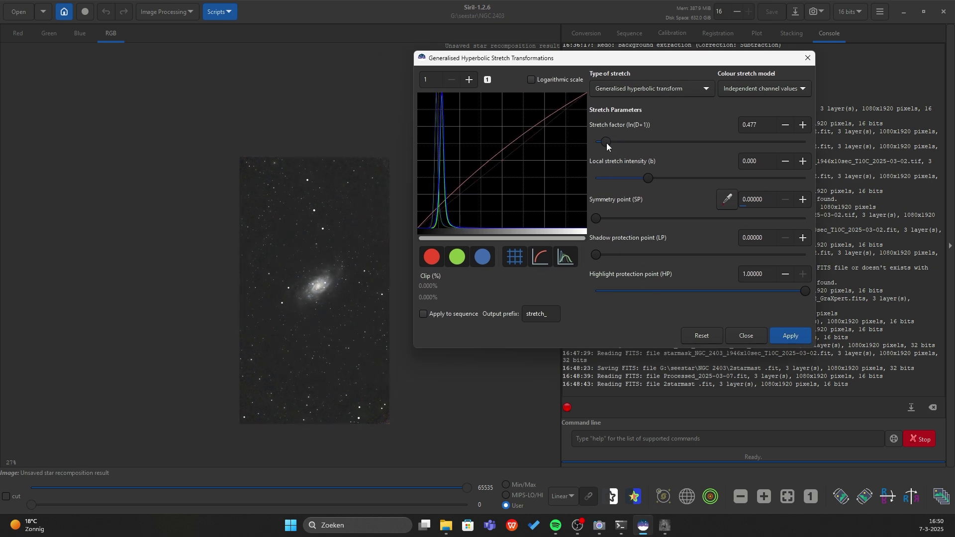
scroll(342, 283, up, 3)
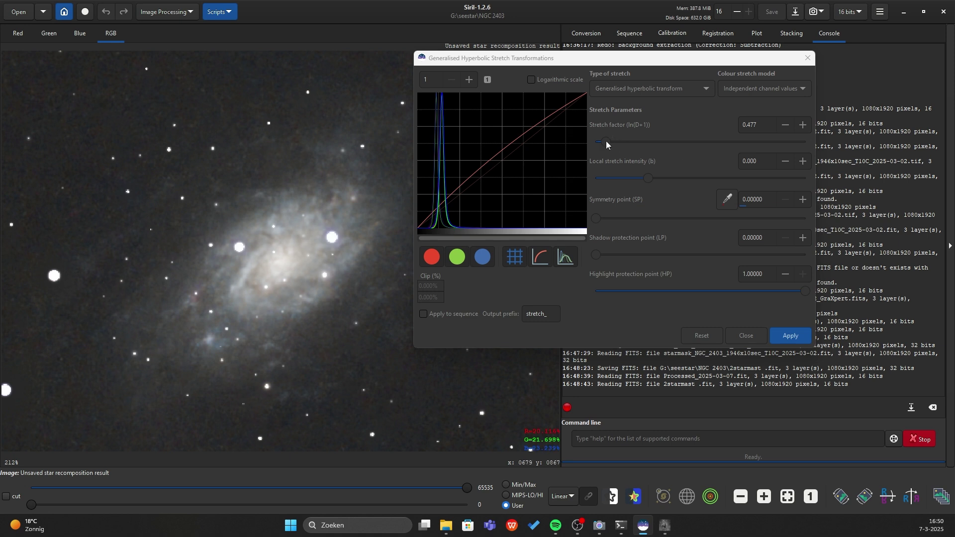
mouse_move(606, 144)
mouse_down()
mouse_move(642, 143)
mouse_move(601, 146)
mouse_up()
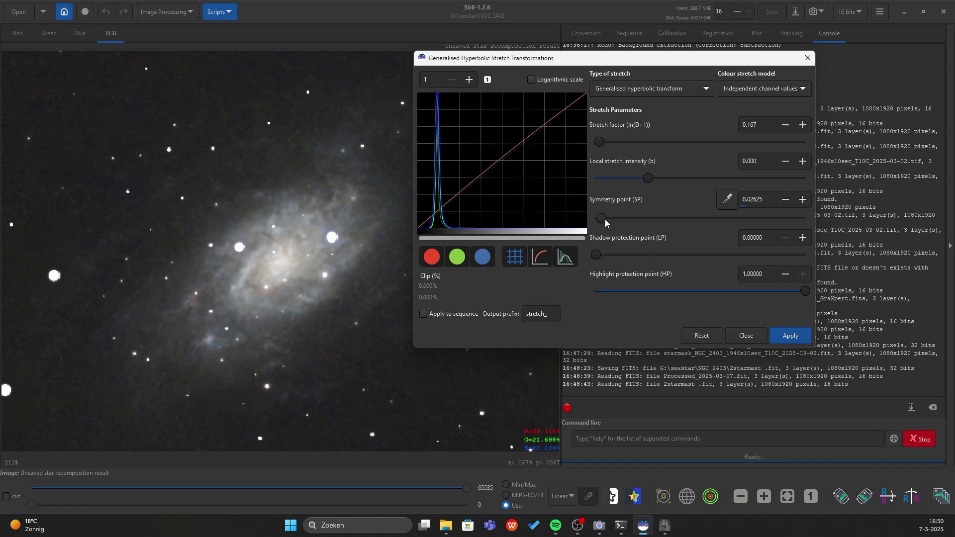
key(Escape)
scroll(218, 160, down, 3)
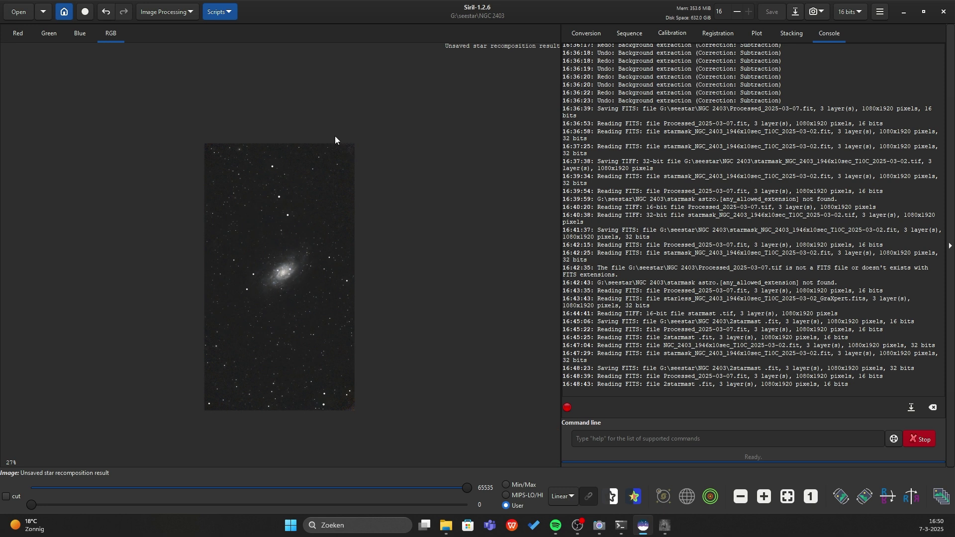
- Crop the galaxy image to a 1018 × 1833 px selection
scroll(344, 142, up, 6)
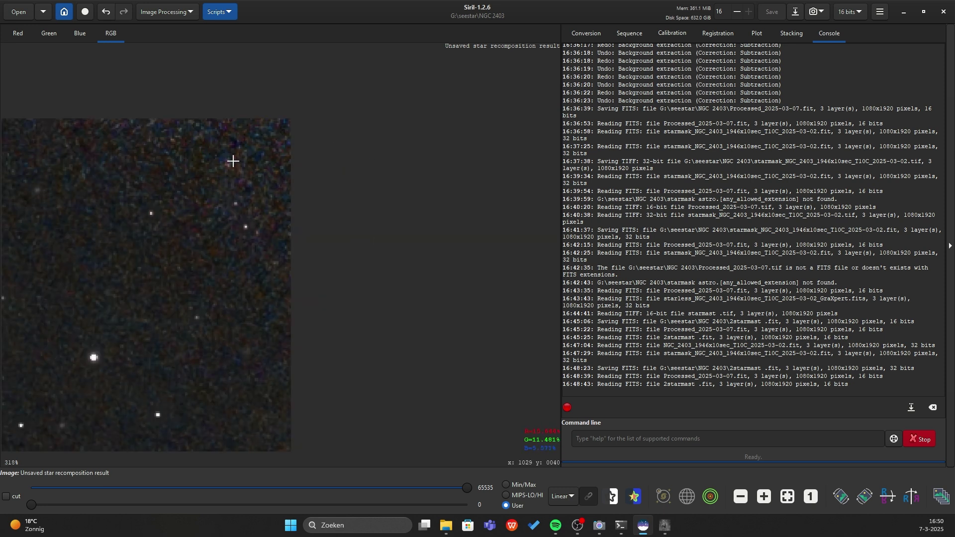
scroll(270, 177, down, 6)
drag(156, 177, 298, 434)
right_click(266, 390)
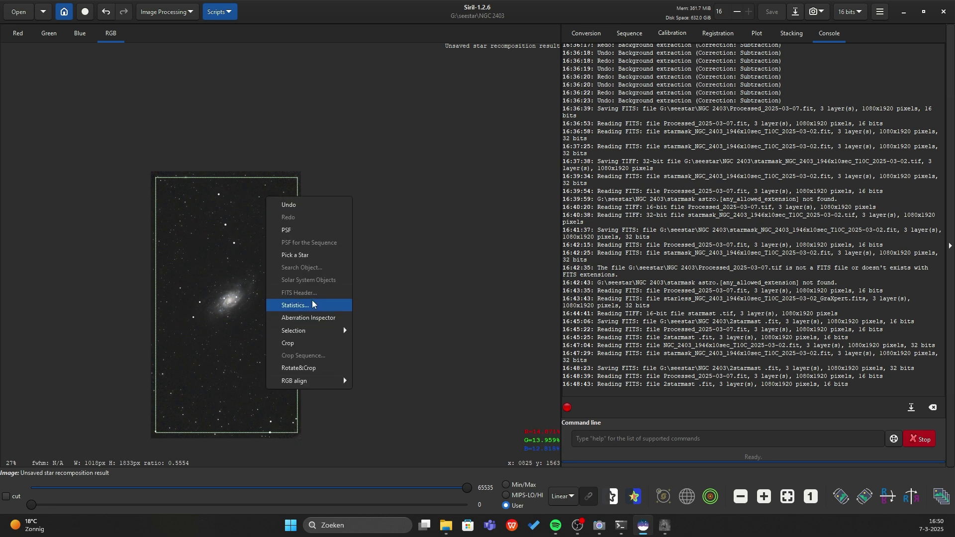
click(306, 346)
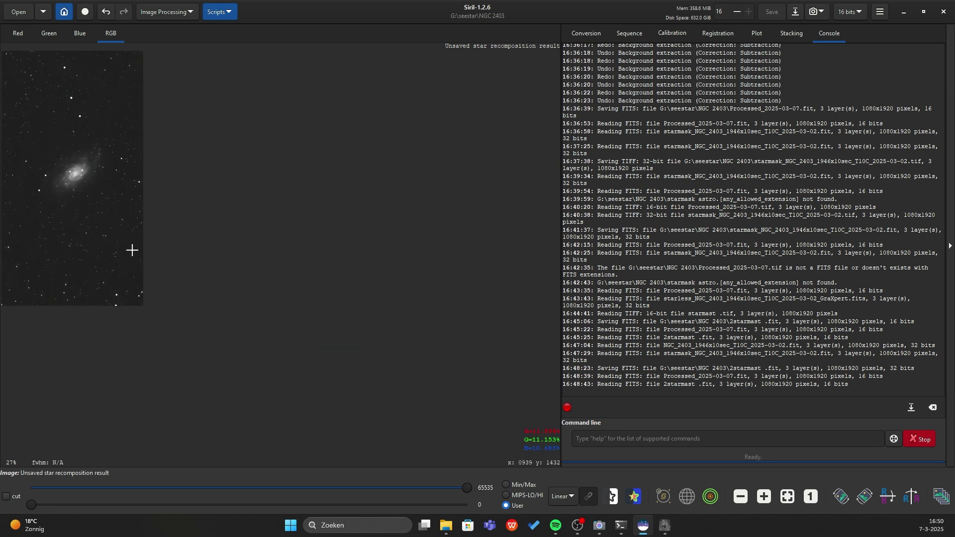
- Start saving the cropped image as a new file
scroll(219, 277, up, 3)
scroll(264, 291, down, 3)
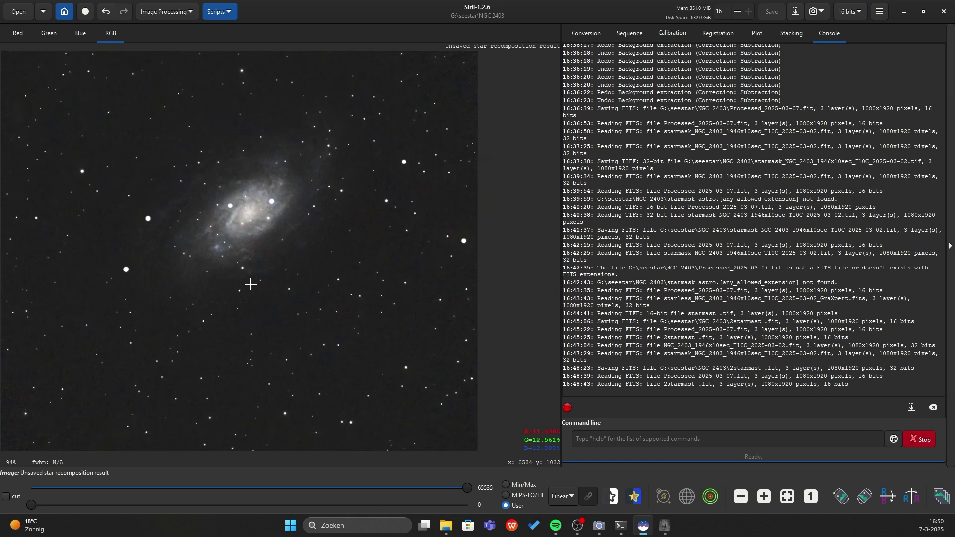
scroll(275, 303, down, 2)
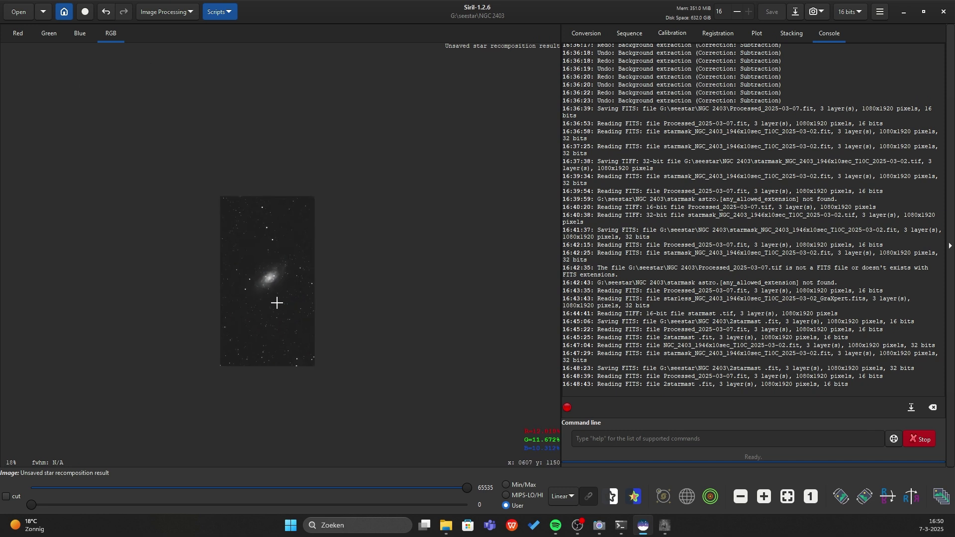
click(799, 13)
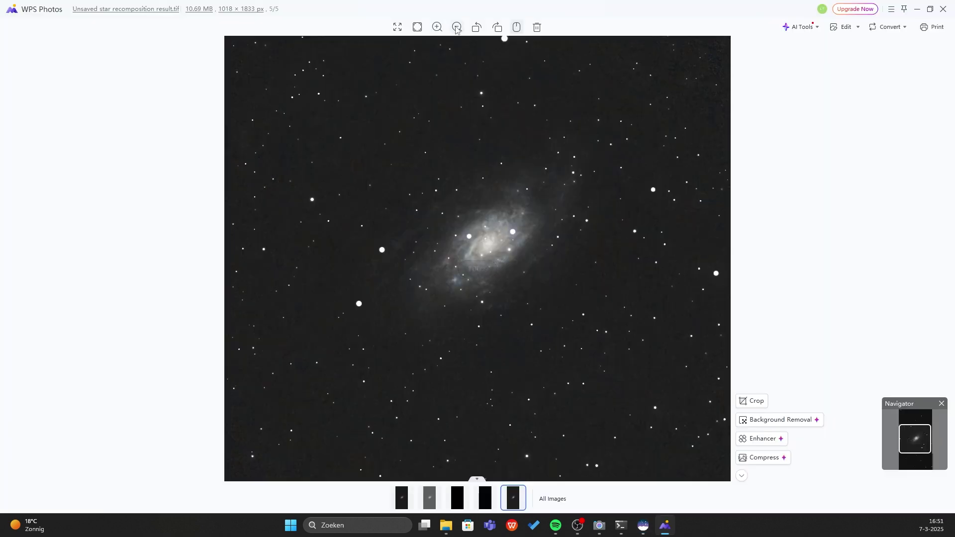
- Zoom out three times until the whole 1018 × 1833 px NGC 2403 crop fits the window
click(457, 27)
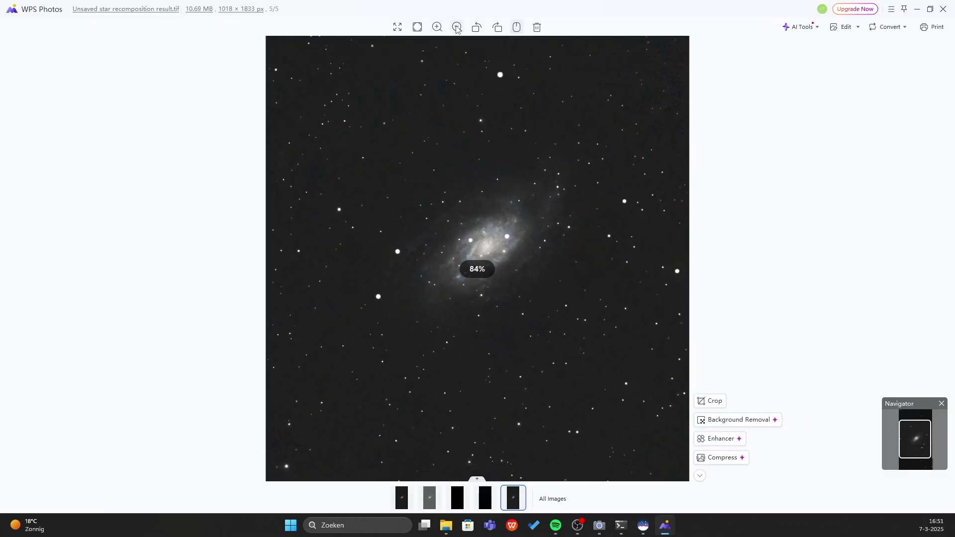
click(457, 28)
click(457, 28)
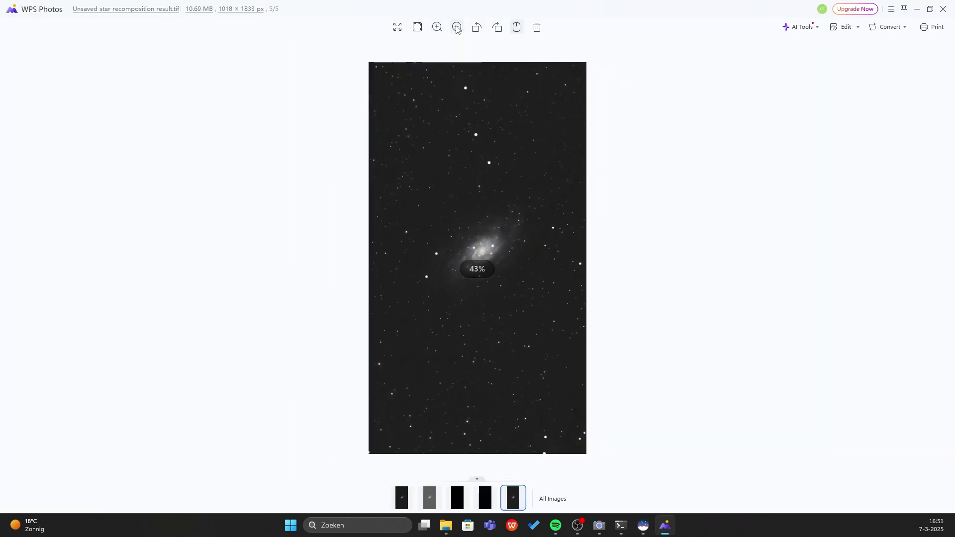